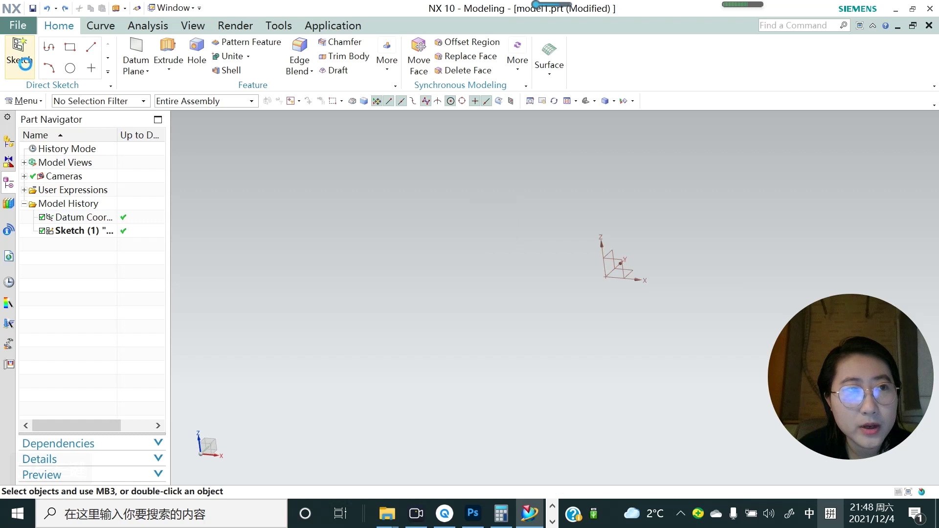
# Step: Create a sketch on the XZ datum plane and draw a rectangle about 15 mm wide beside the vertical axis
pyautogui.click(611, 265)
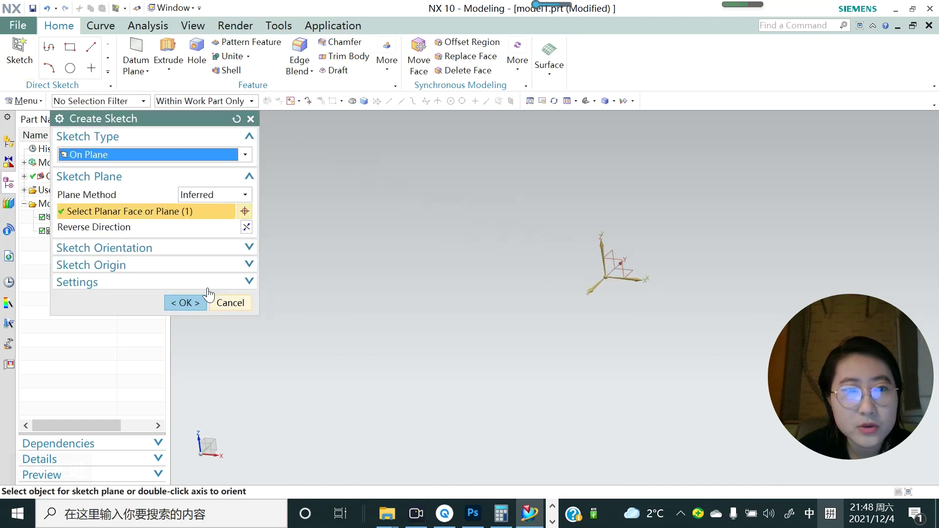
pyautogui.click(189, 302)
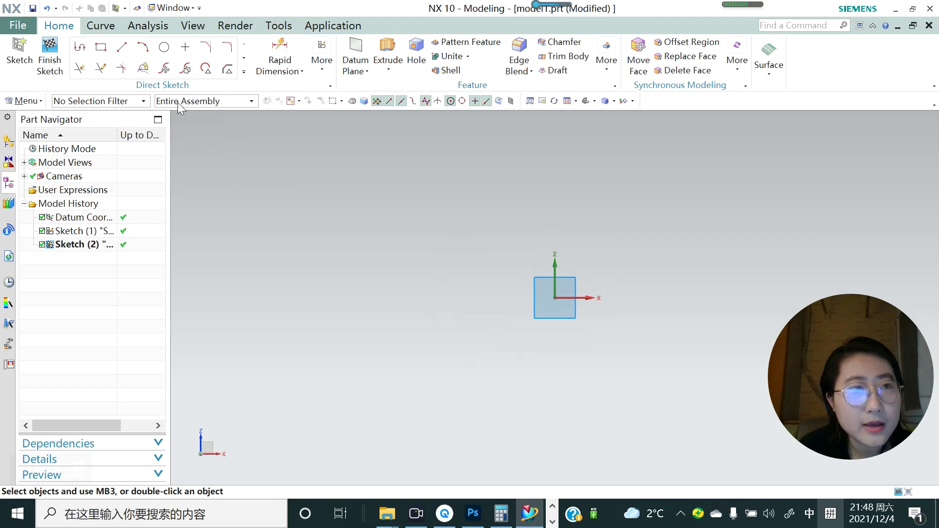
pyautogui.click(103, 49)
pyautogui.click(480, 297)
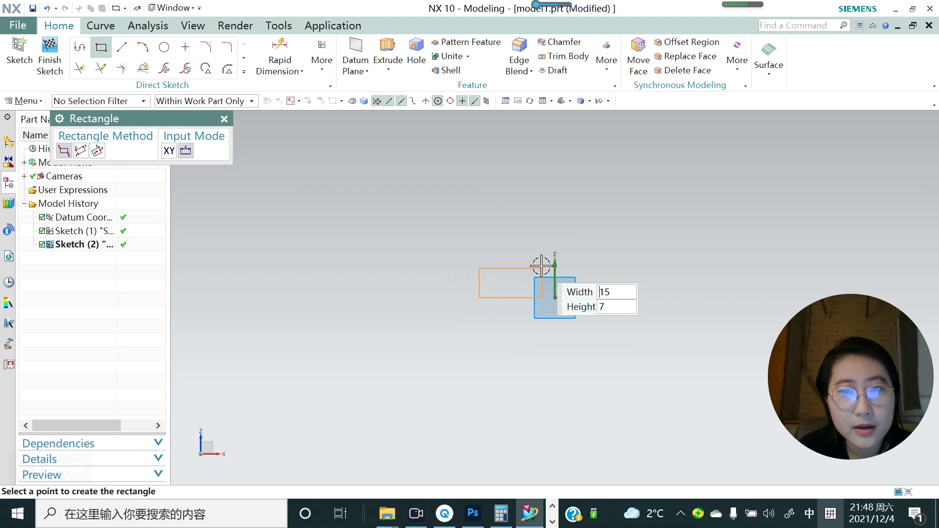
pyautogui.click(542, 265)
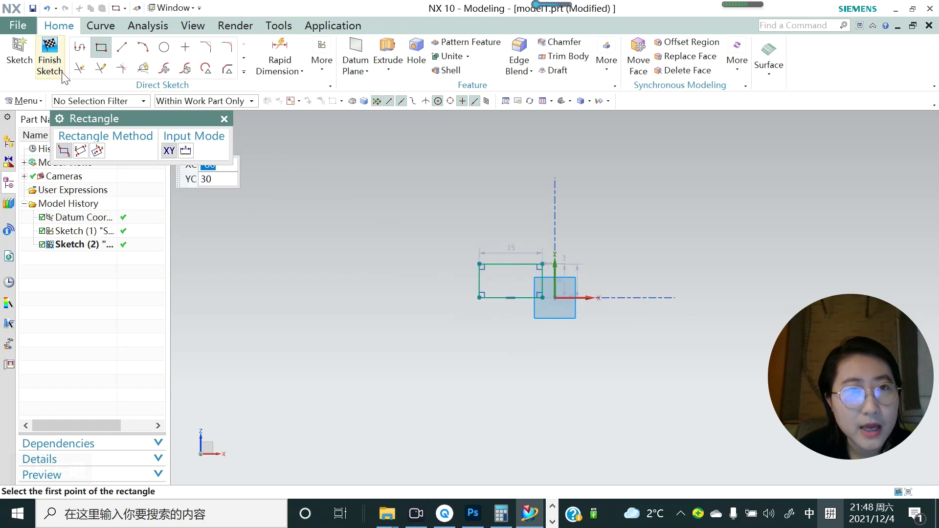
# Step: Preview extruding the rectangle from a 2 mm start distance to a 10 mm end distance, and cancel the extrusion
pyautogui.click(390, 64)
pyautogui.click(392, 50)
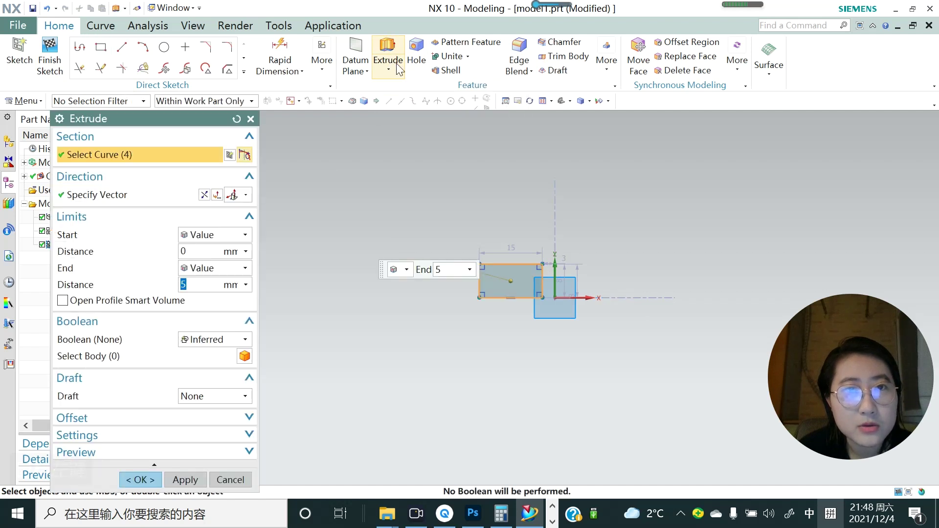
pyautogui.moveTo(482, 249); pyautogui.dragTo(506, 273, button='middle')
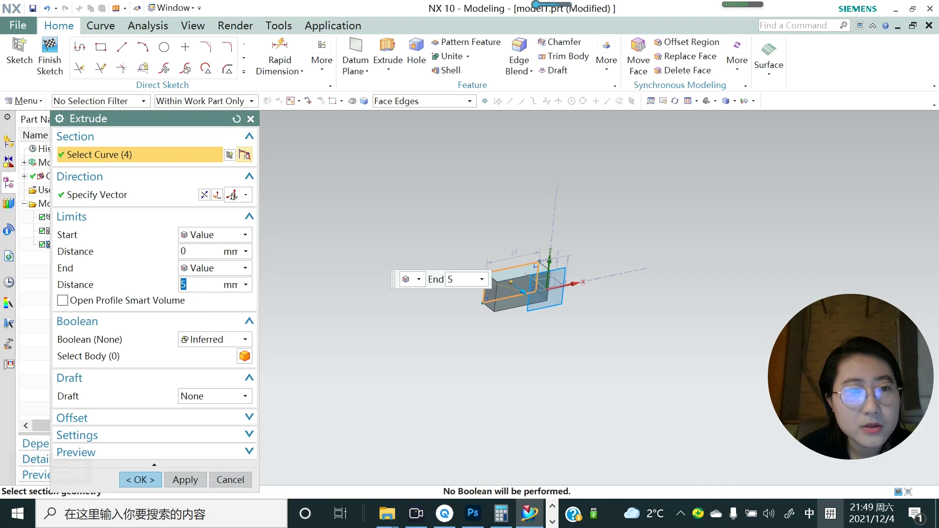
pyautogui.write('10')
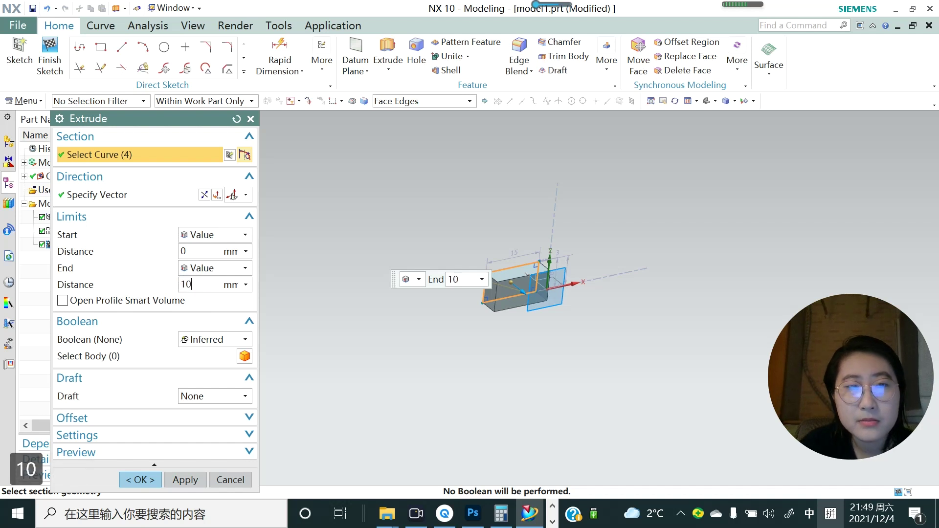
pyautogui.press('Return')
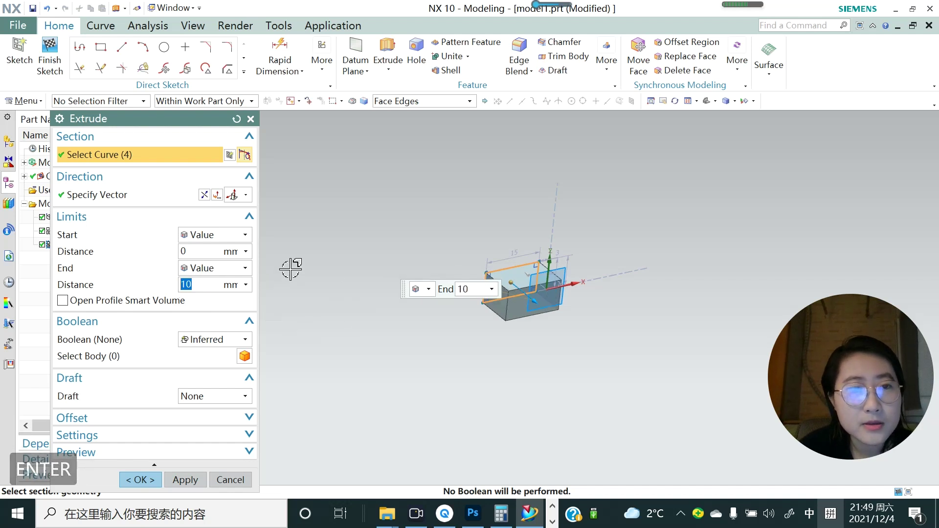
pyautogui.scroll(2, 520, 278)
pyautogui.scroll(1, 520, 278)
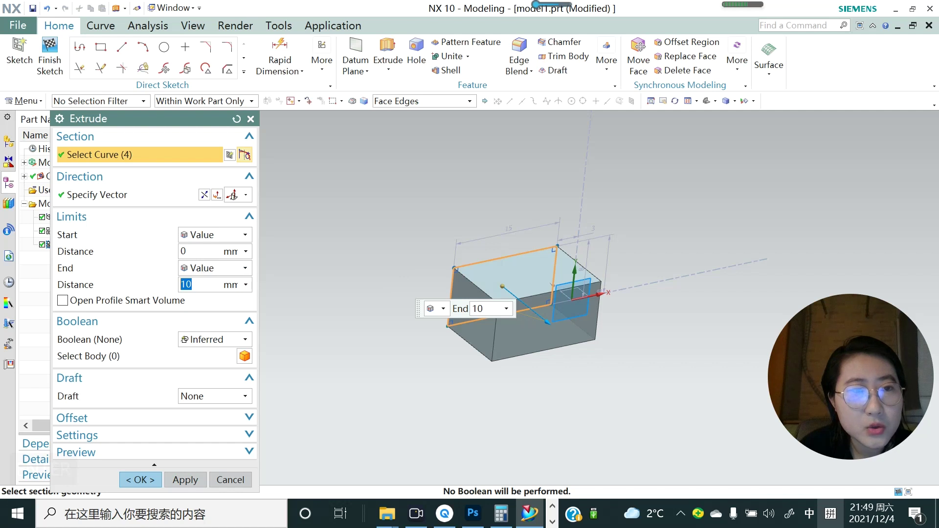
pyautogui.click(196, 251)
pyautogui.write('2')
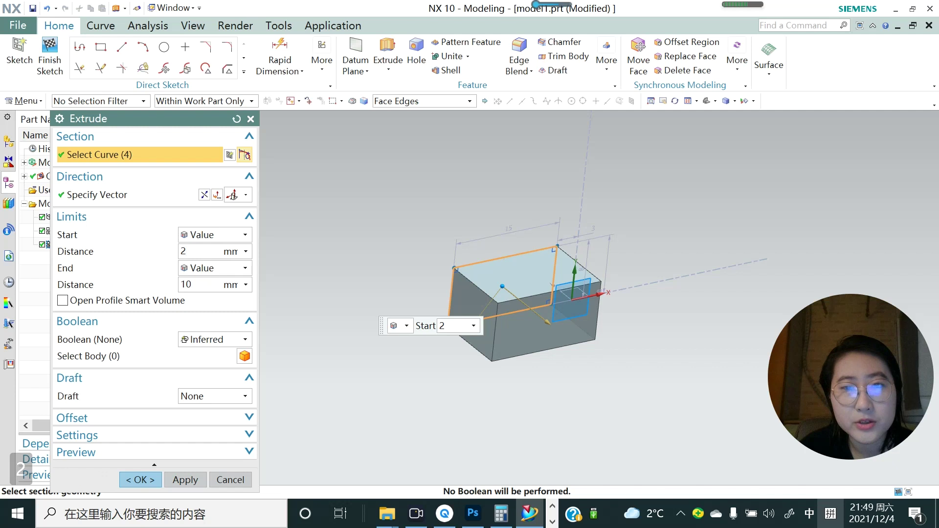
pyautogui.press('Return')
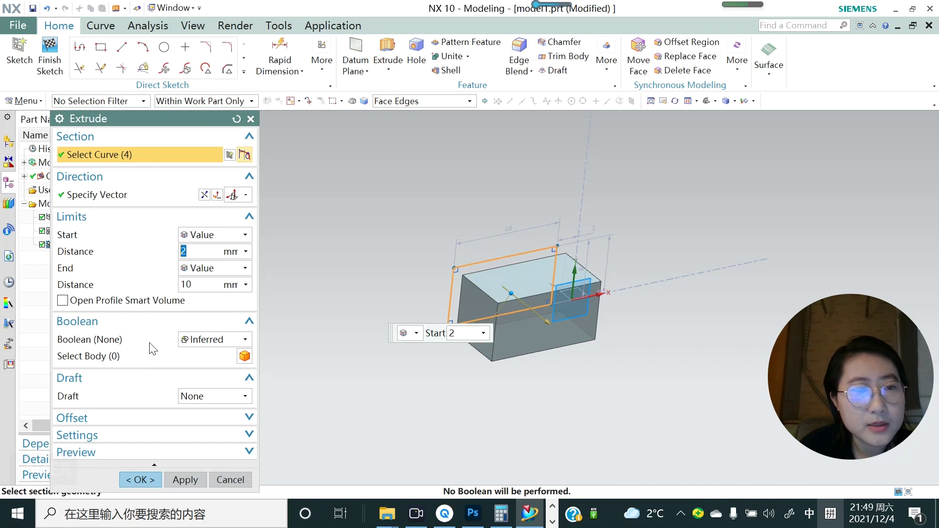
pyautogui.click(226, 482)
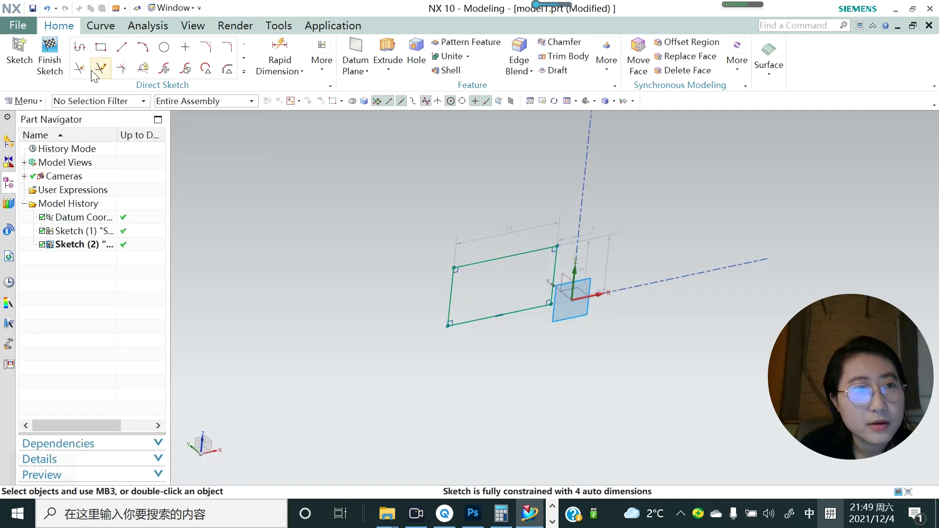
# Step: Extrude the rectangle into a solid block with the preset distances
pyautogui.click(388, 55)
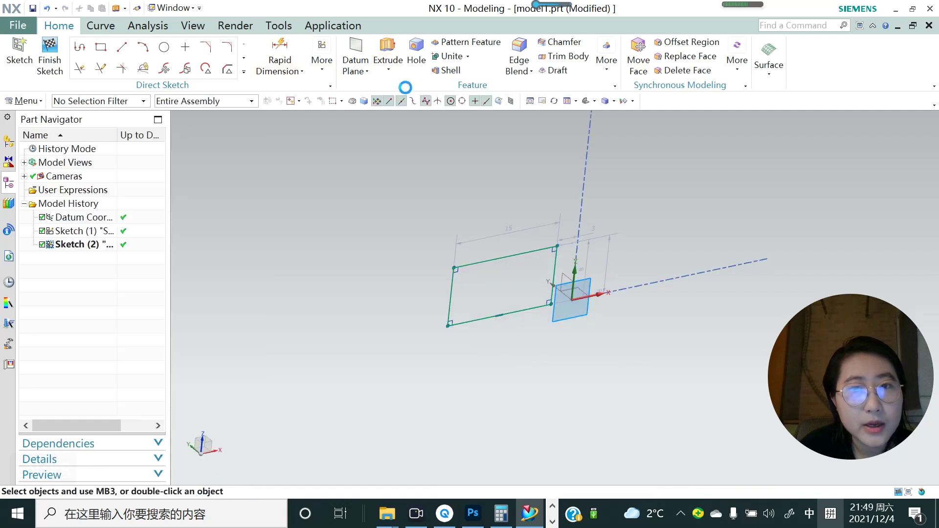
pyautogui.click(141, 480)
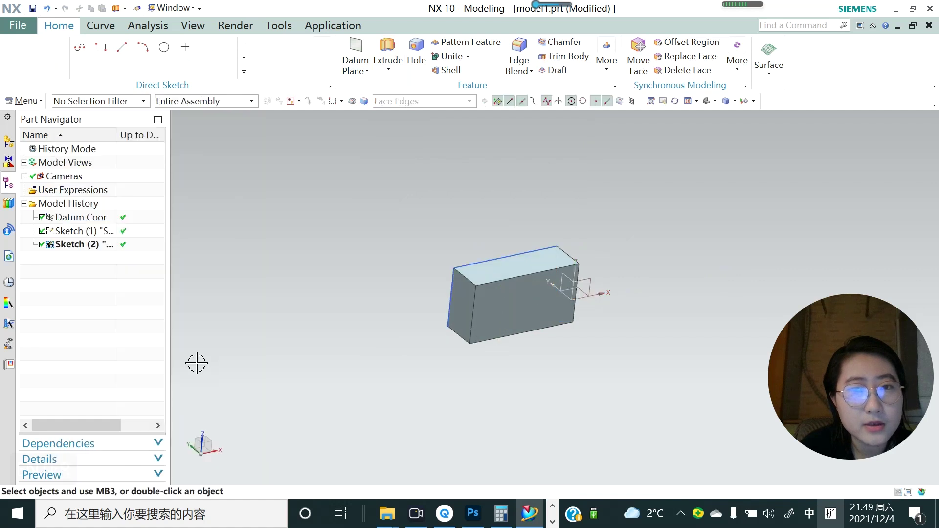
# Step: Create a sketch on the XZ datum plane and draw a circle centred on the origin, overlapping the block's end
pyautogui.click(19, 60)
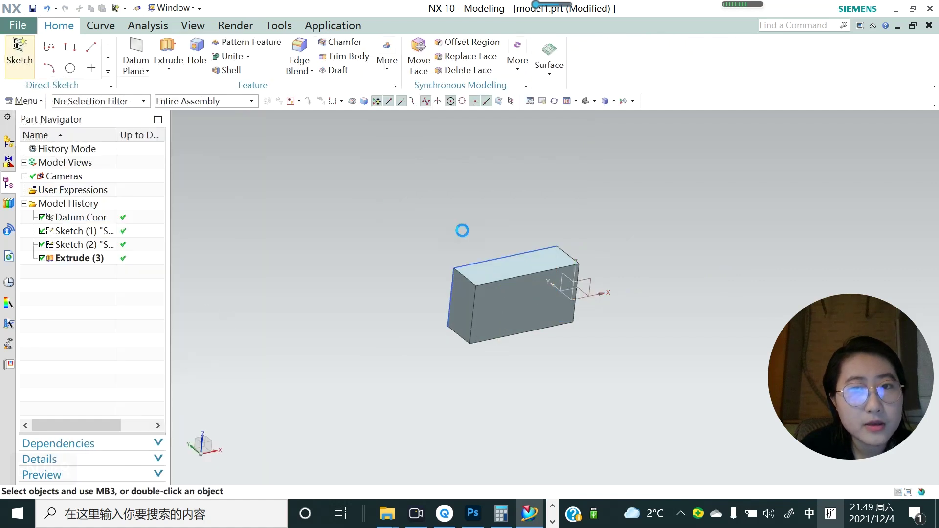
pyautogui.click(589, 277)
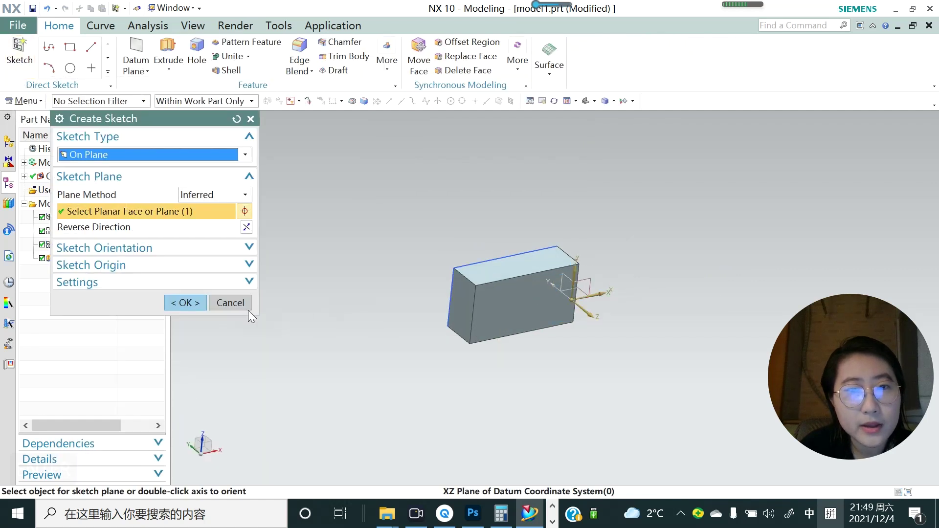
pyautogui.click(185, 303)
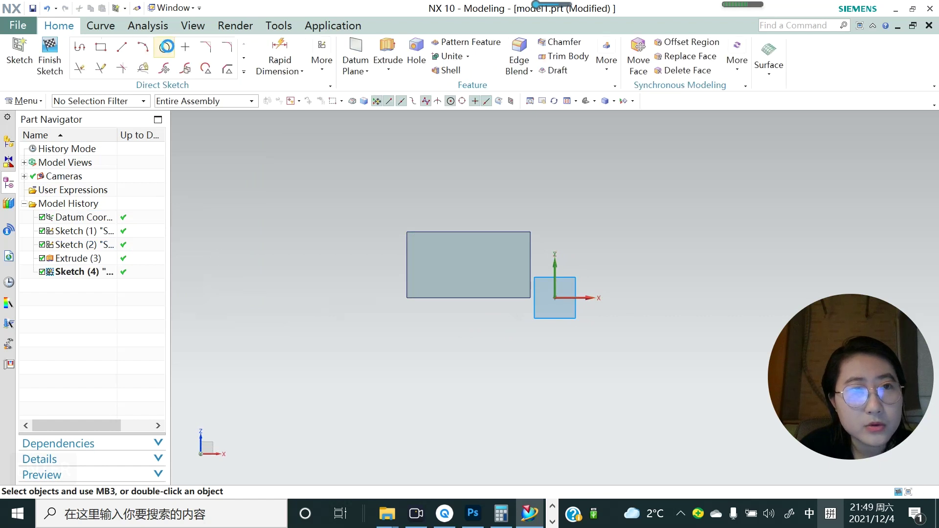
pyautogui.click(167, 46)
pyautogui.click(555, 297)
pyautogui.click(585, 335)
# Step: Try extruding the circle 20 mm with the Unite Boolean to join it to the block, and undo that extrusion
pyautogui.click(388, 72)
pyautogui.click(402, 144)
pyautogui.moveTo(515, 290); pyautogui.dragTo(509, 328, button='middle')
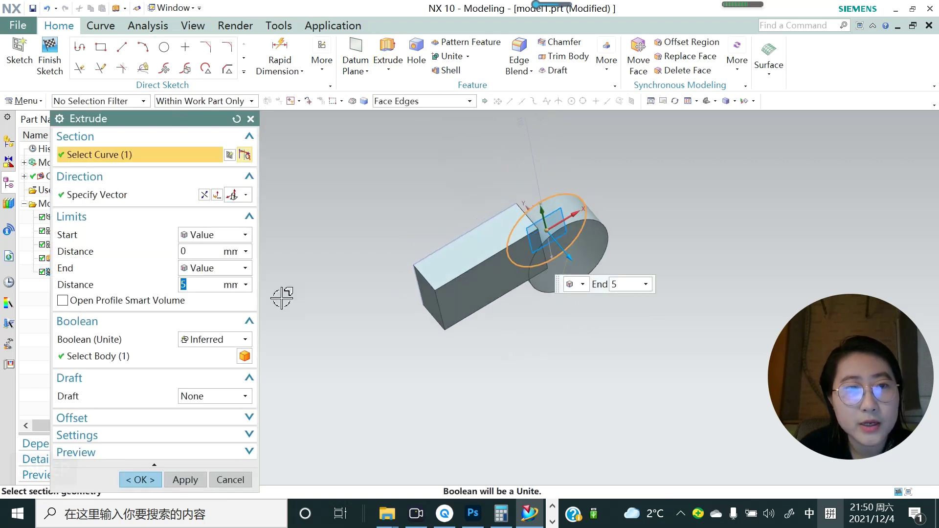
pyautogui.write('5')
pyautogui.write('20')
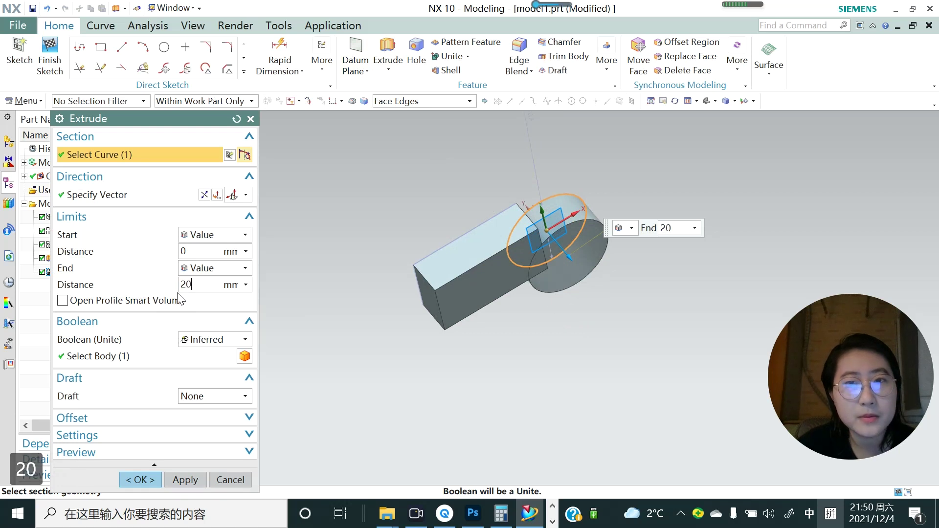
pyautogui.press('Return')
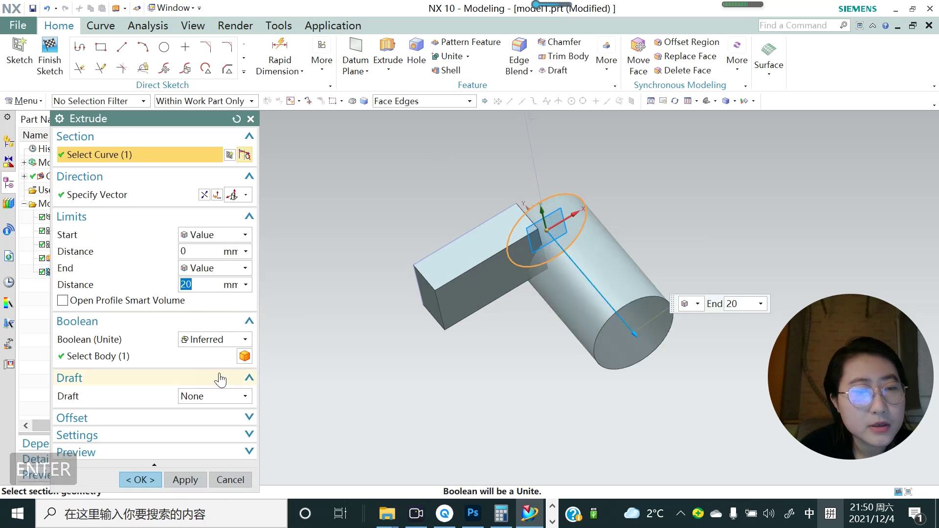
pyautogui.click(239, 340)
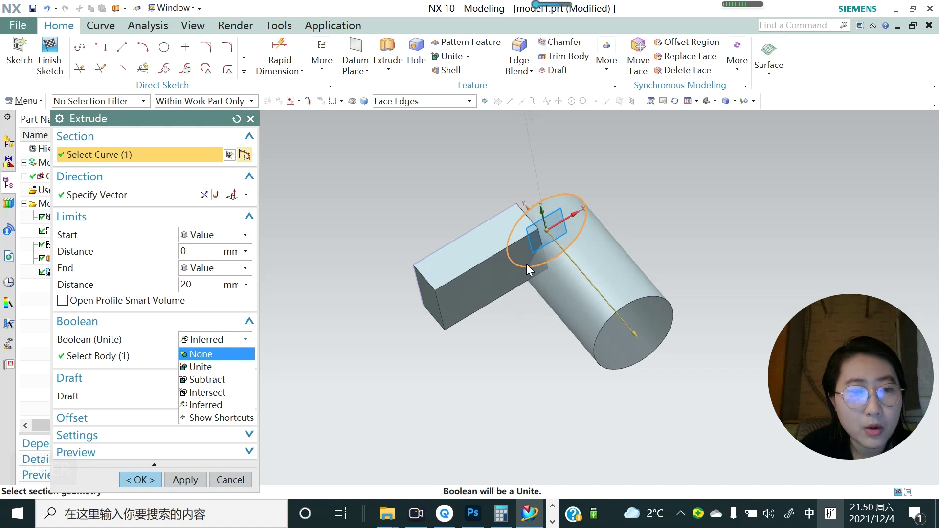
pyautogui.click(211, 366)
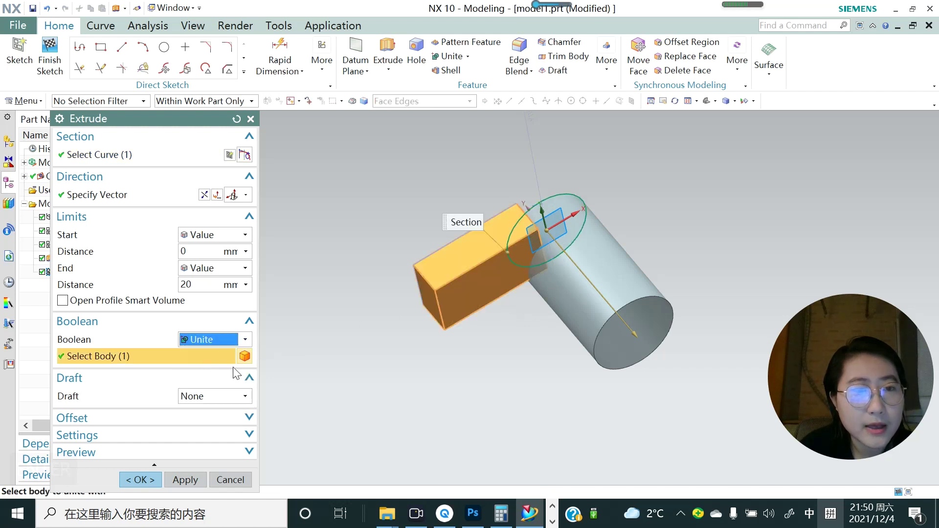
pyautogui.click(185, 481)
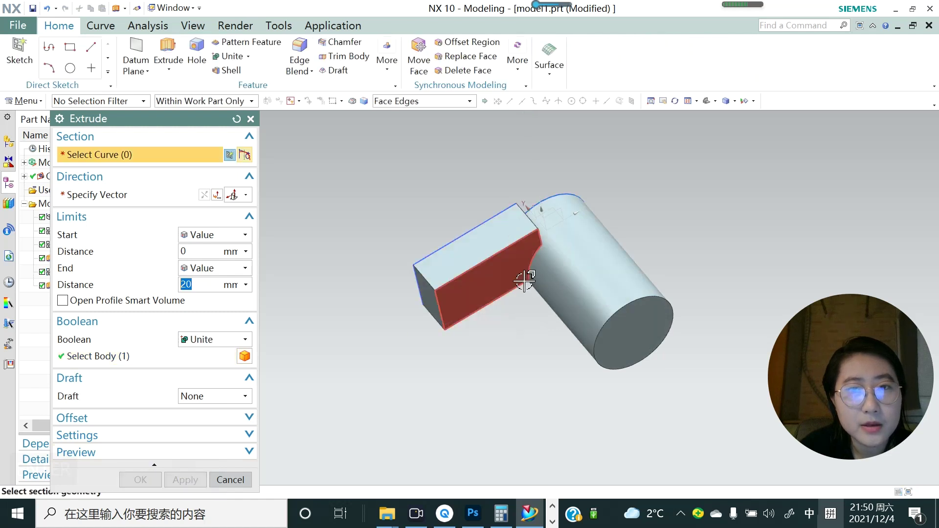
pyautogui.moveTo(518, 310); pyautogui.dragTo(518, 276, button='middle')
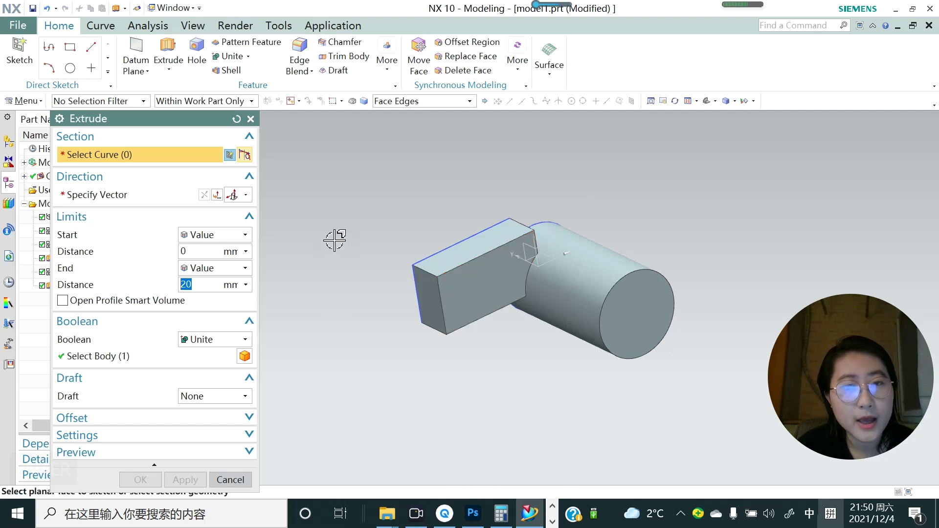
pyautogui.hotkey('ctrl', 'z')
pyautogui.hotkey('ctrl', 'z')
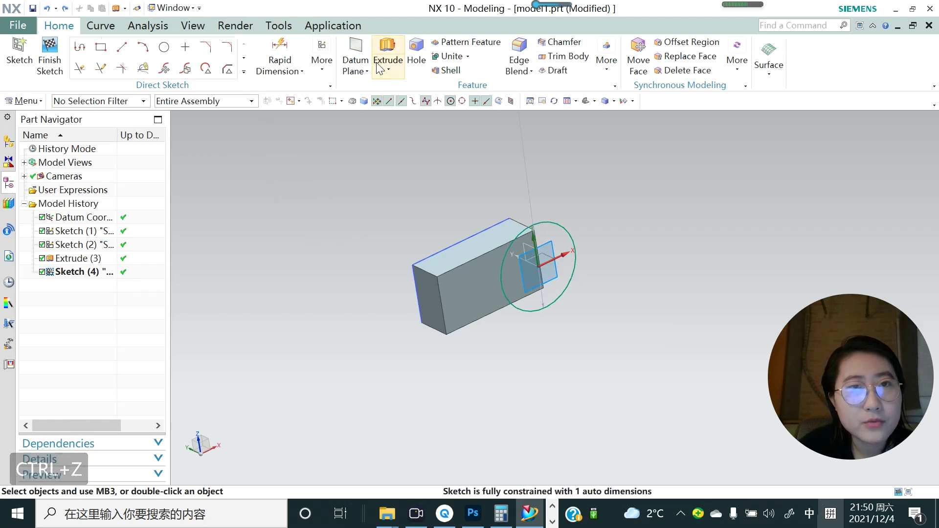
# Step: Try extruding the circle 20 mm with the Subtract Boolean to cut the block, and undo that extrusion
pyautogui.click(387, 57)
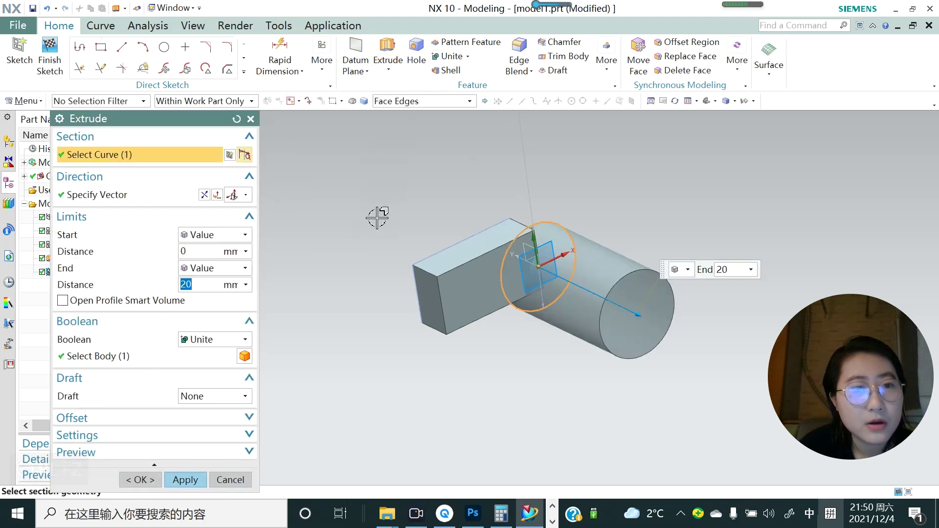
pyautogui.click(244, 341)
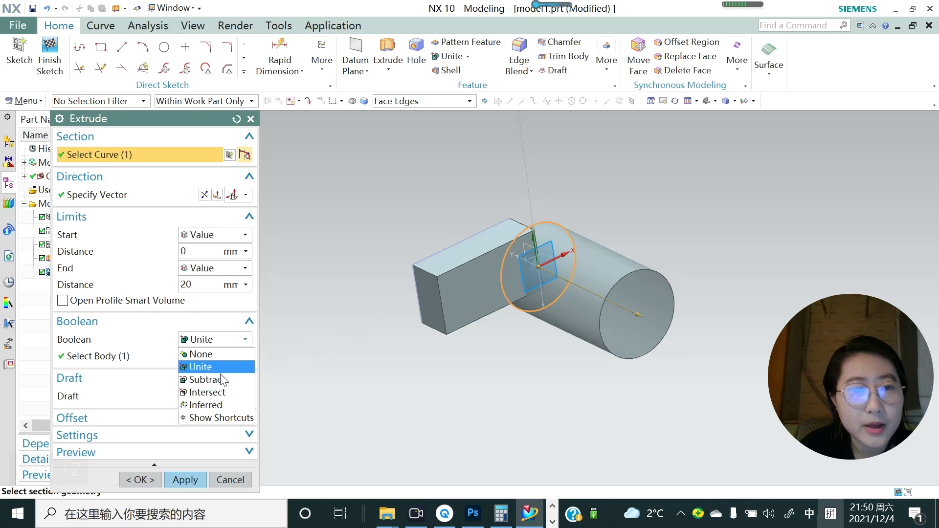
pyautogui.click(204, 379)
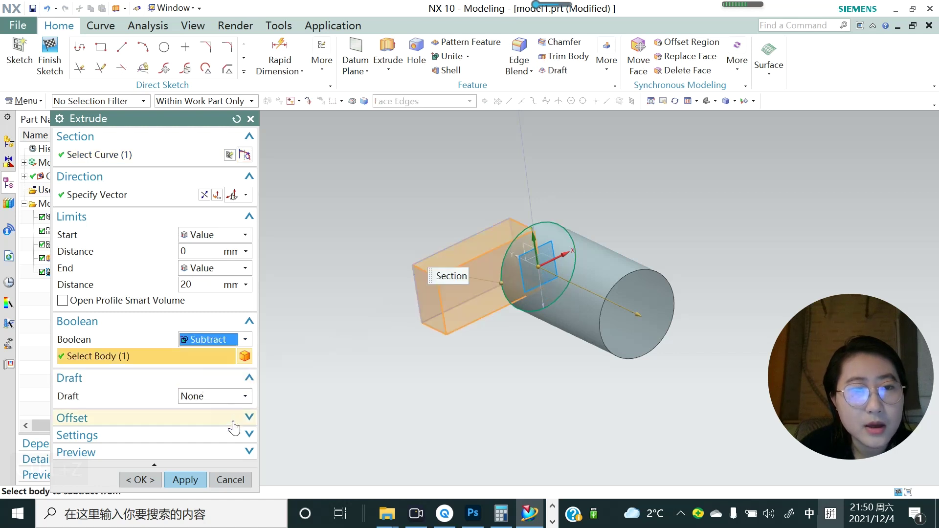
pyautogui.click(182, 479)
pyautogui.moveTo(488, 323); pyautogui.dragTo(478, 304, button='middle')
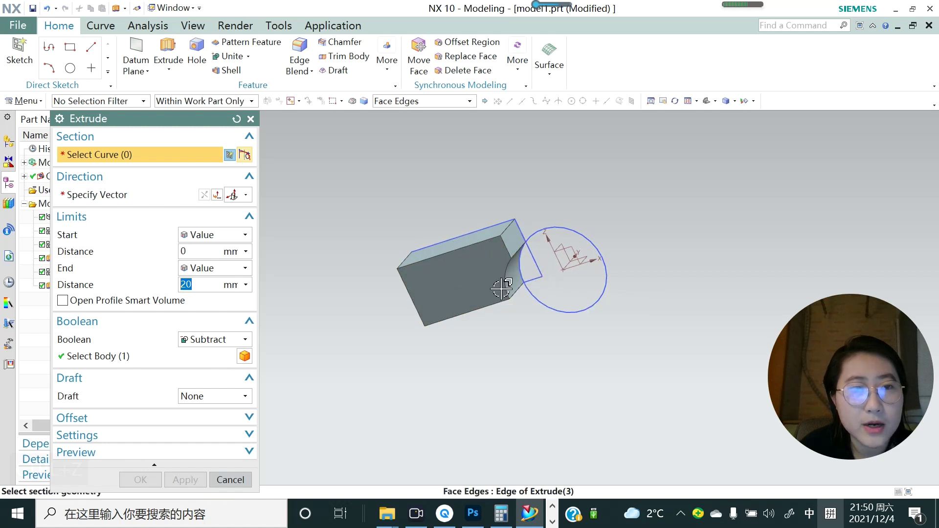
pyautogui.hotkey('ctrl', 'z')
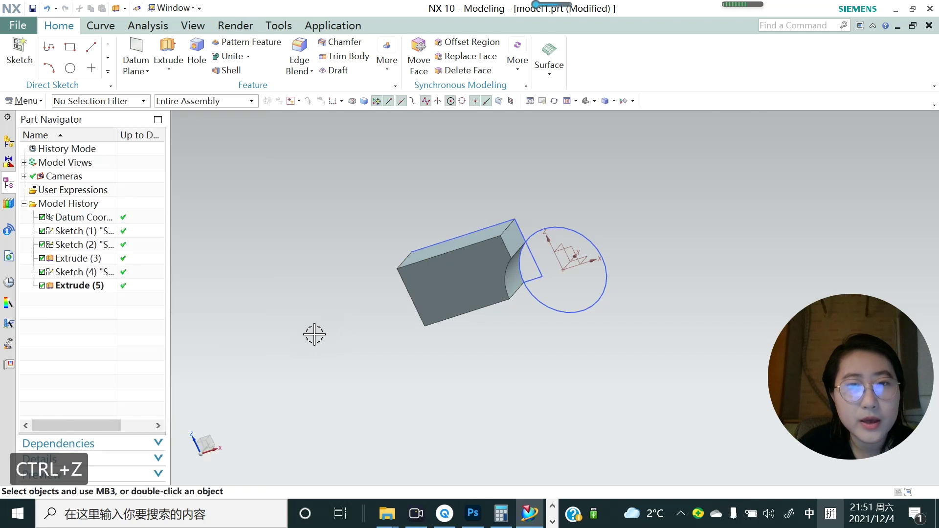
pyautogui.hotkey('ctrl', 'z')
# Step: Extrude the circle 20 mm with the Intersect Boolean to keep only its overlap with the block
pyautogui.moveTo(314, 334)
pyautogui.mouseDown(button='middle')
pyautogui.moveTo(339, 310)
pyautogui.moveTo(348, 172)
pyautogui.mouseUp(button='middle')
pyautogui.click(395, 68)
pyautogui.click(404, 88)
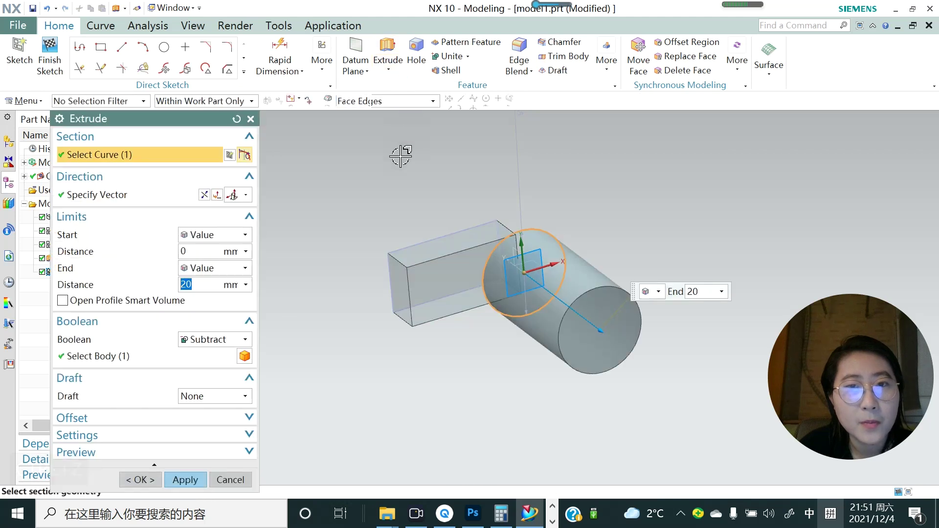
pyautogui.click(246, 339)
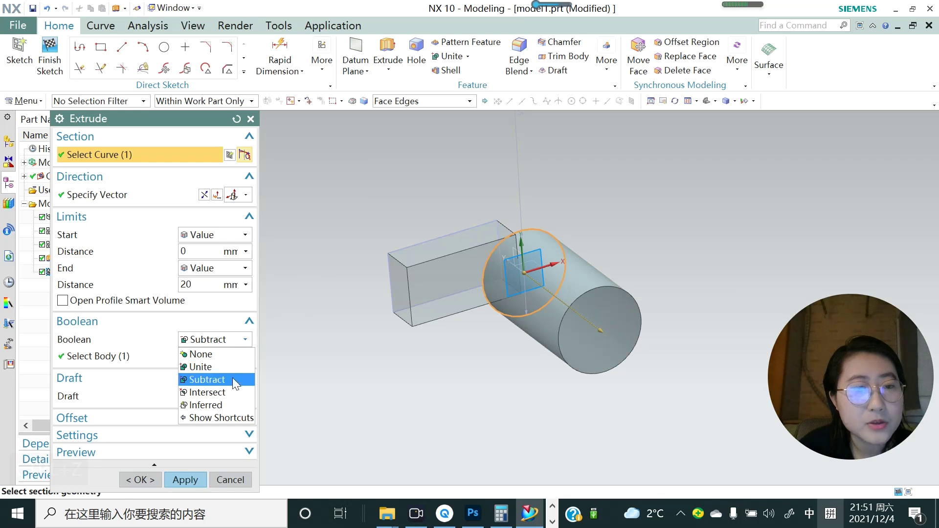
pyautogui.click(228, 392)
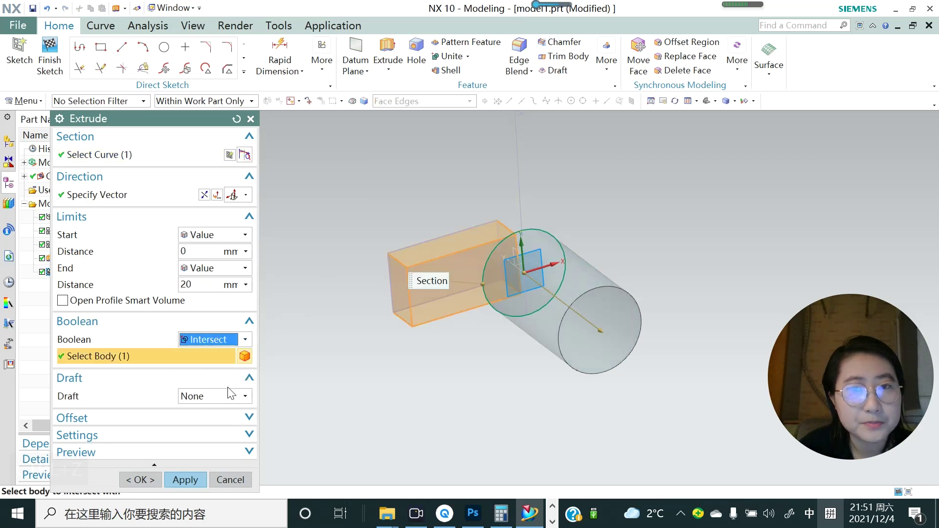
pyautogui.moveTo(516, 306); pyautogui.dragTo(507, 243, button='middle')
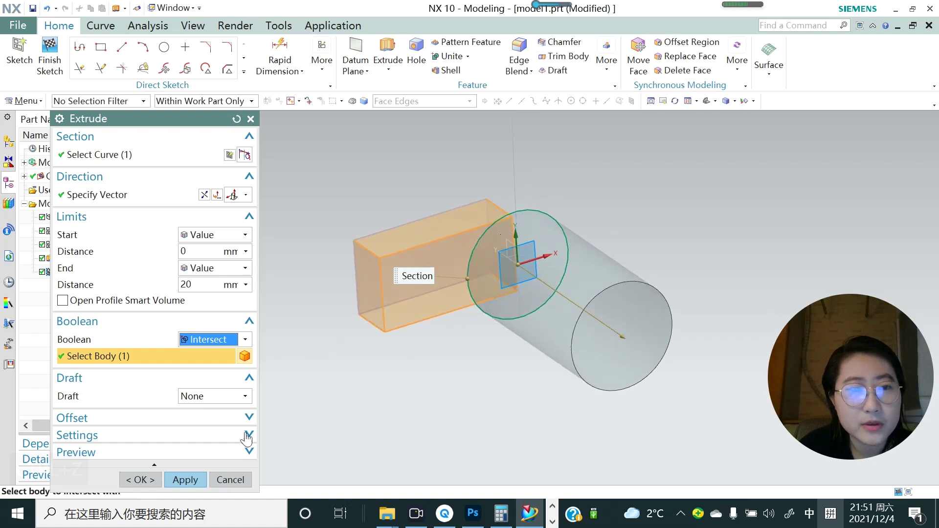
pyautogui.click(189, 482)
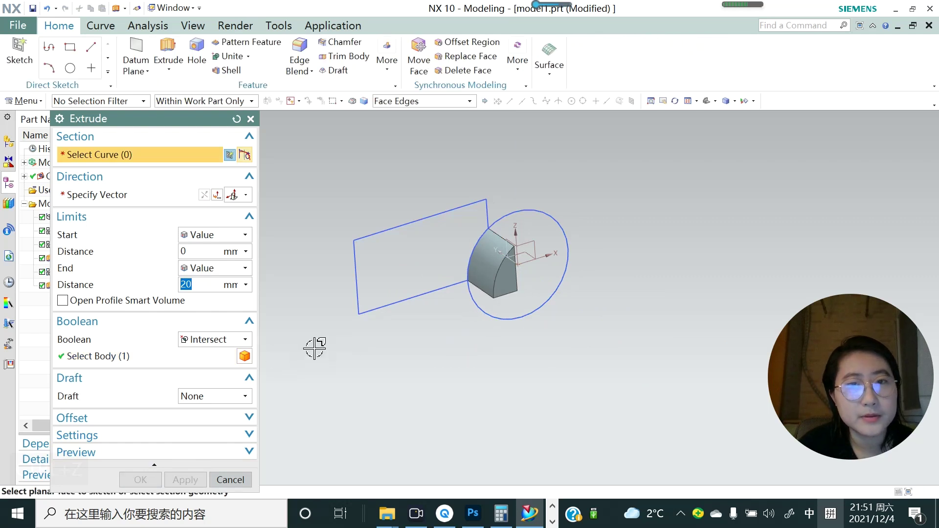
# Step: Undo the Intersect extrusion and the circle drawn in the XZ sketch, leaving the whole block
pyautogui.hotkey('ctrl', 'z')
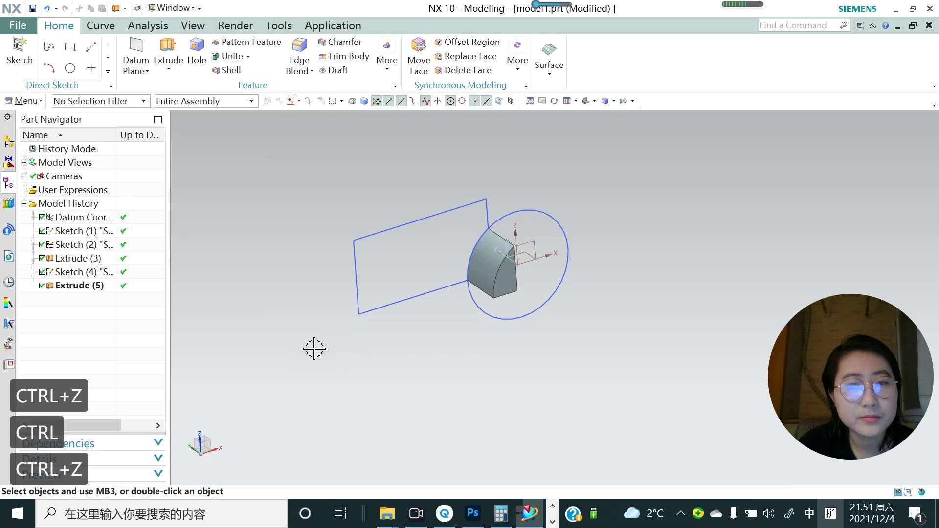
pyautogui.hotkey('ctrl', 'z')
pyautogui.hotkey('ctrl', 'z')
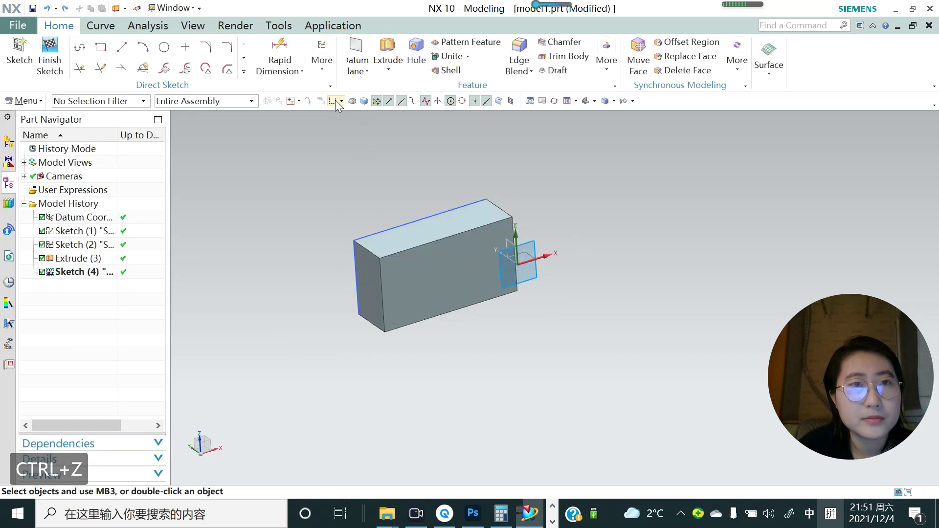
# Step: Open the block's extrusion for editing and review the available start limit types, keeping Value
pyautogui.click(392, 79)
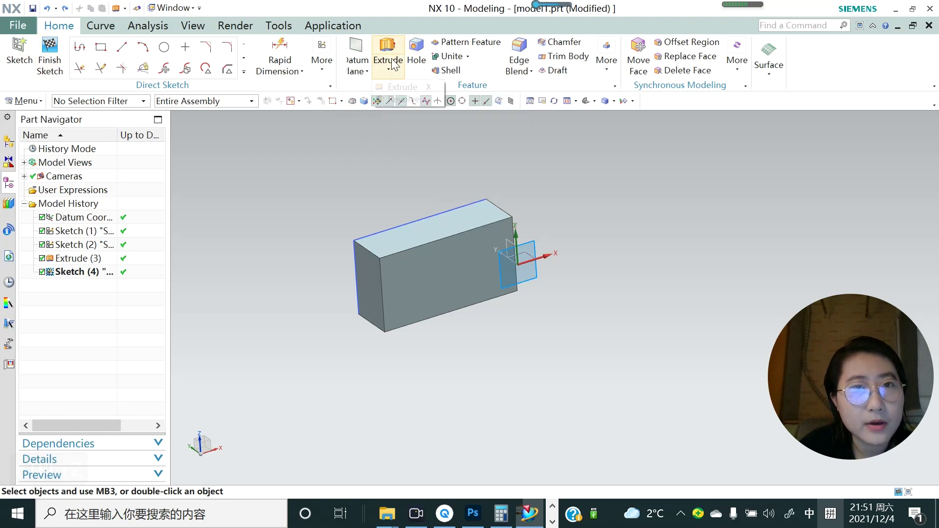
pyautogui.click(78, 258)
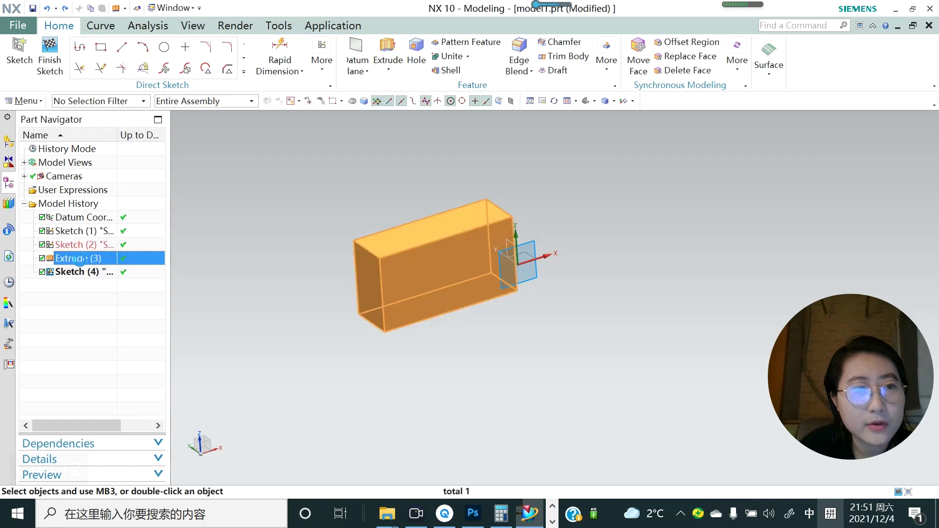
pyautogui.doubleClick(79, 259)
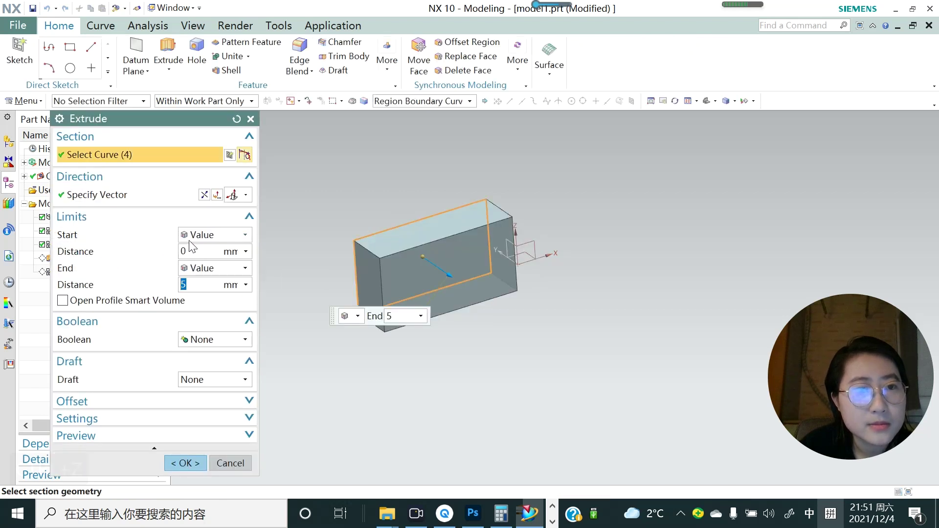
pyautogui.click(243, 236)
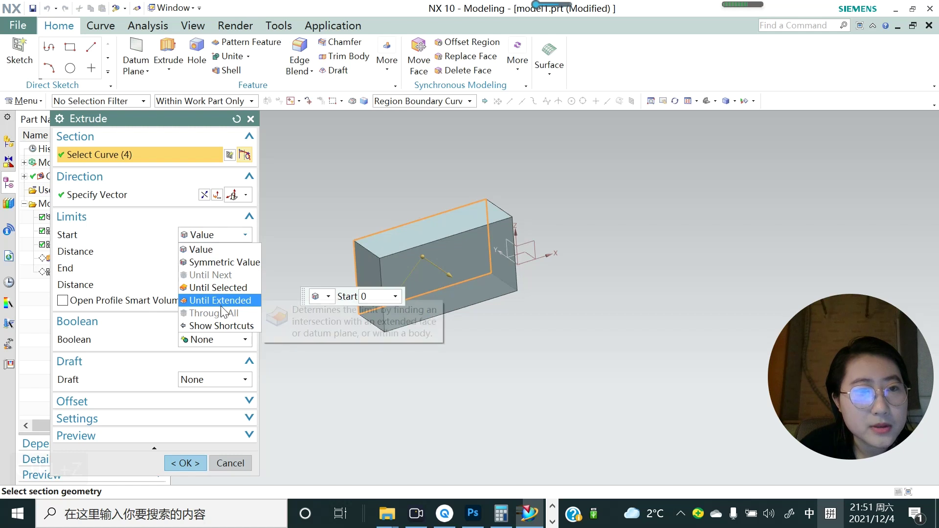
pyautogui.click(162, 236)
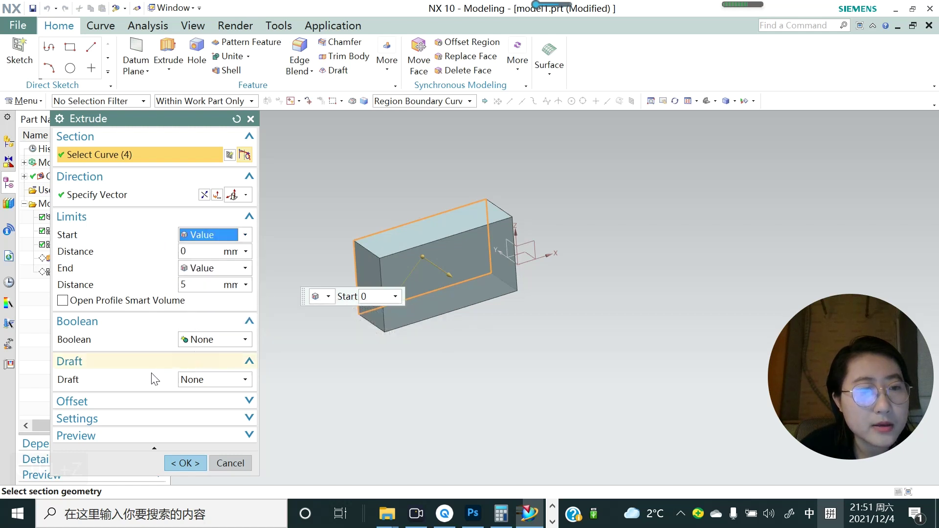
# Step: Add a From Start Limit draft with a 10-degree angle to the block's extrusion
pyautogui.click(245, 382)
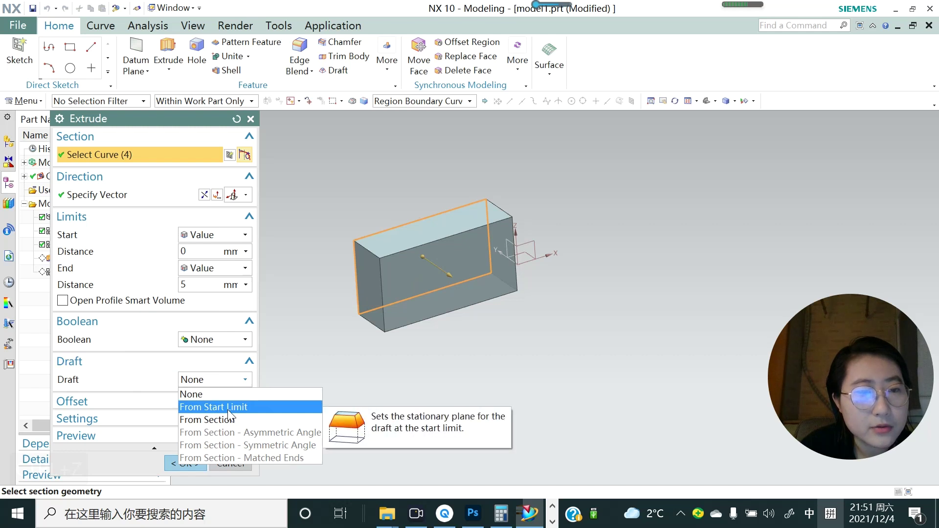
pyautogui.click(242, 407)
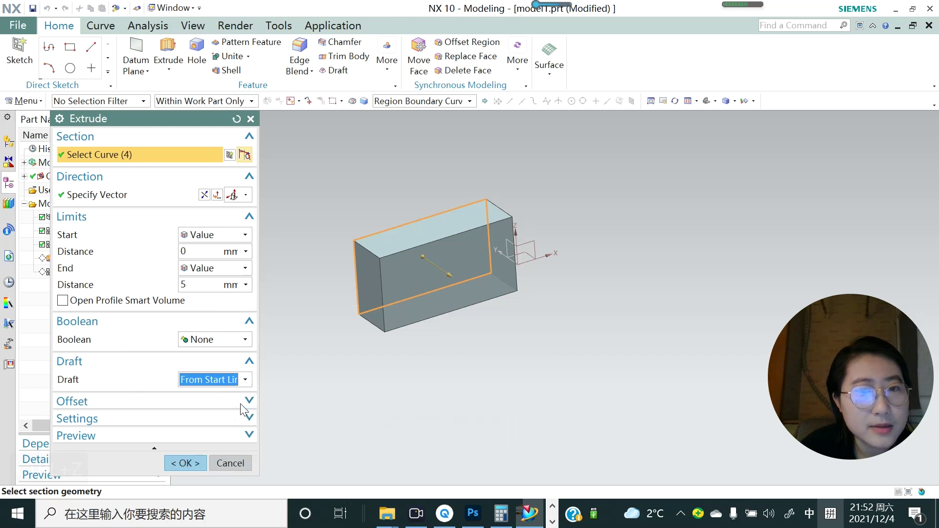
pyautogui.moveTo(342, 331); pyautogui.dragTo(384, 351, button='middle')
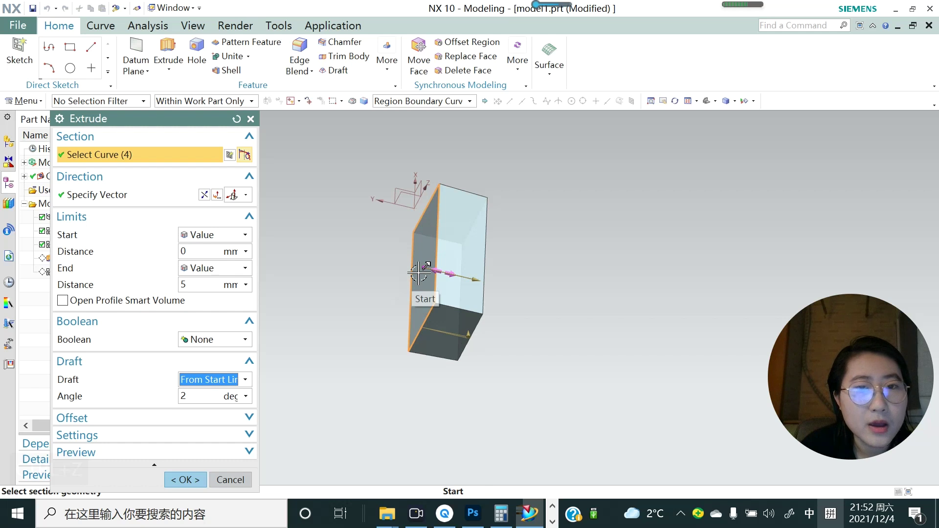
pyautogui.moveTo(419, 274); pyautogui.dragTo(334, 331, button='middle')
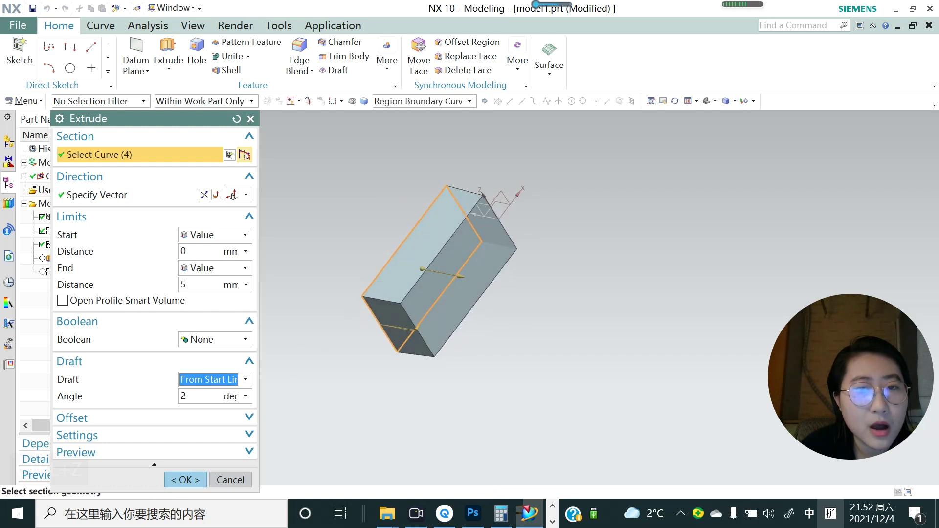
pyautogui.press('Tab')
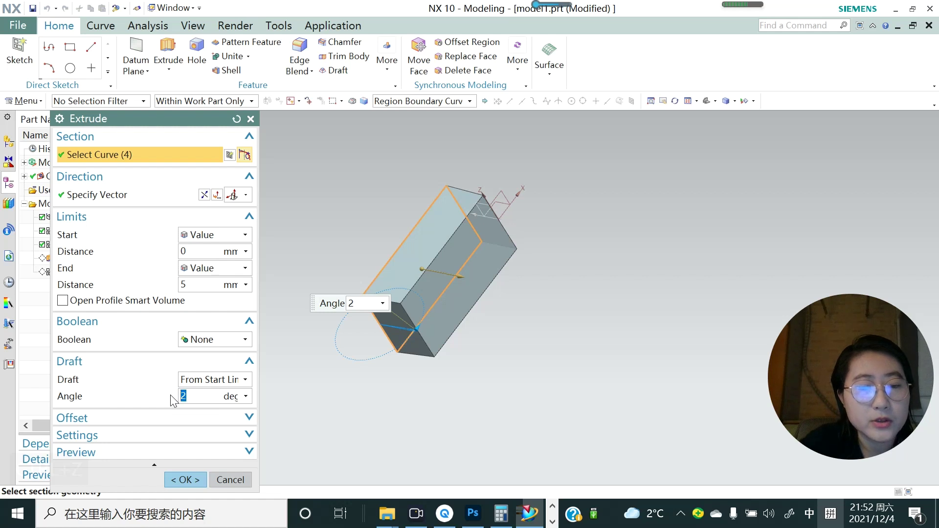
pyautogui.write('10')
pyautogui.press('Return')
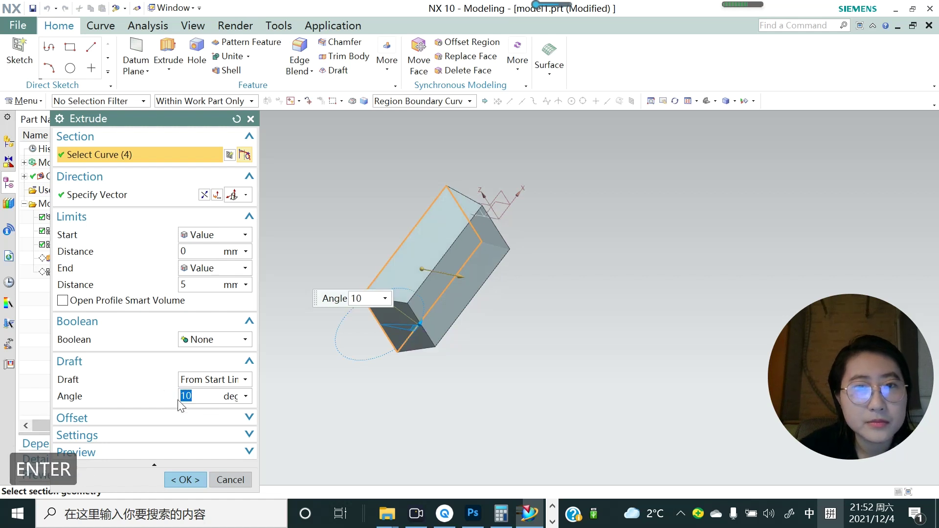
# Step: Reverse the draft taper by pulling its angle handle to -20 degrees so the block widens away from the section
pyautogui.scroll(1, 405, 279)
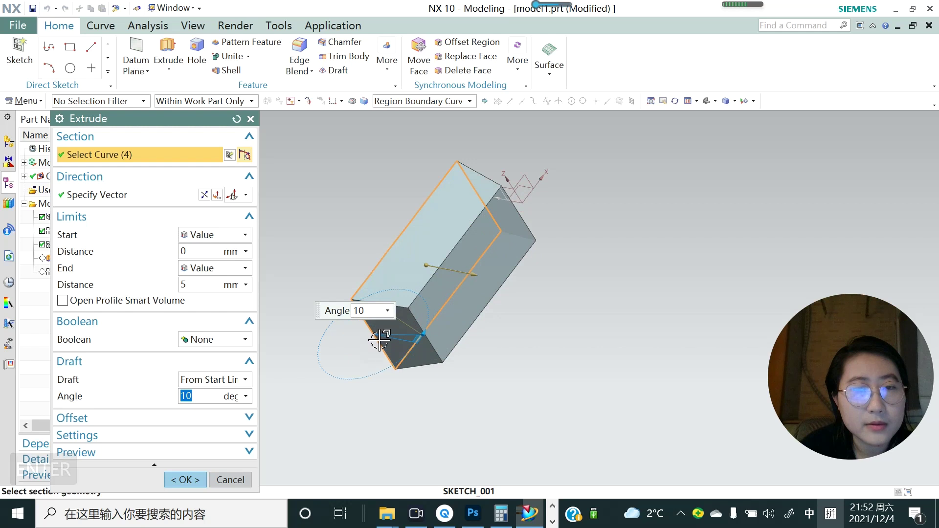
pyautogui.moveTo(371, 354); pyautogui.dragTo(423, 352, button='middle')
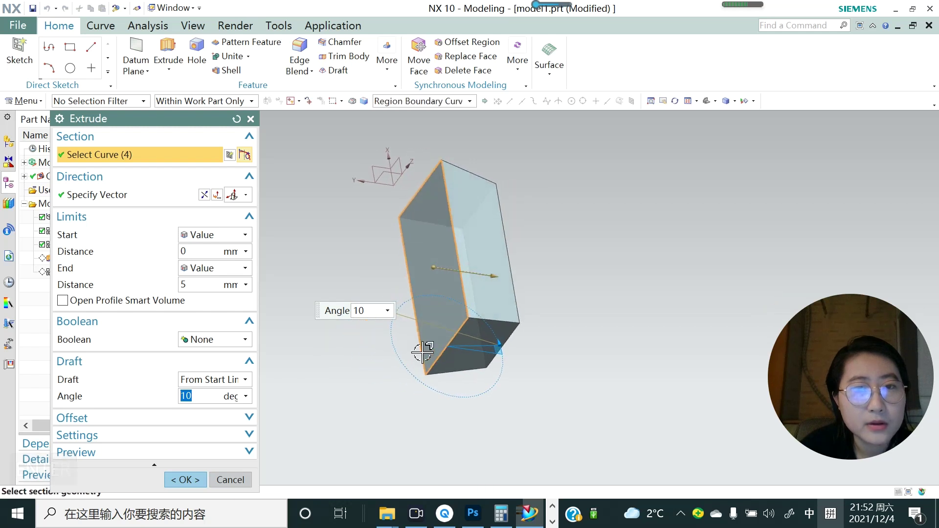
pyautogui.moveTo(415, 263); pyautogui.dragTo(409, 296, button='middle')
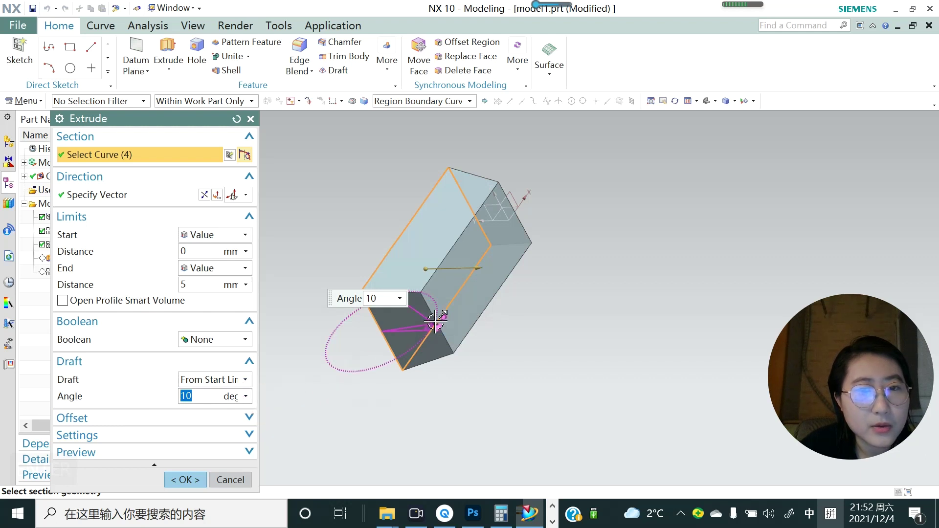
pyautogui.moveTo(435, 322); pyautogui.dragTo(423, 344)
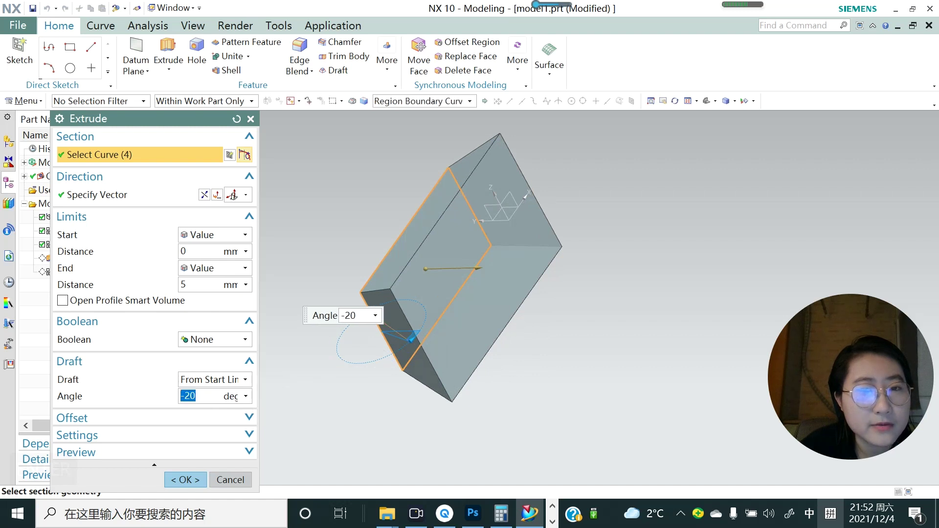
# Step: Apply a Single-Sided offset with a 5 mm end value to the extruded section
pyautogui.click(249, 418)
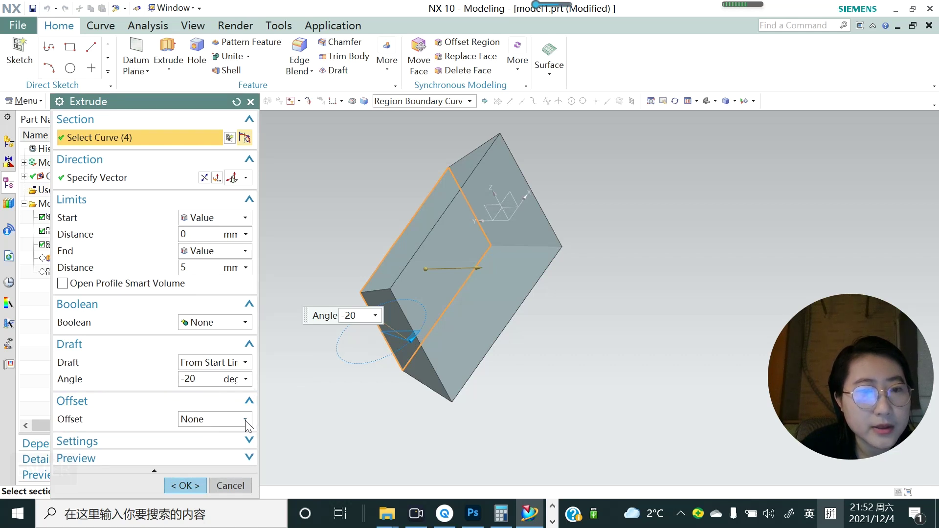
pyautogui.click(245, 420)
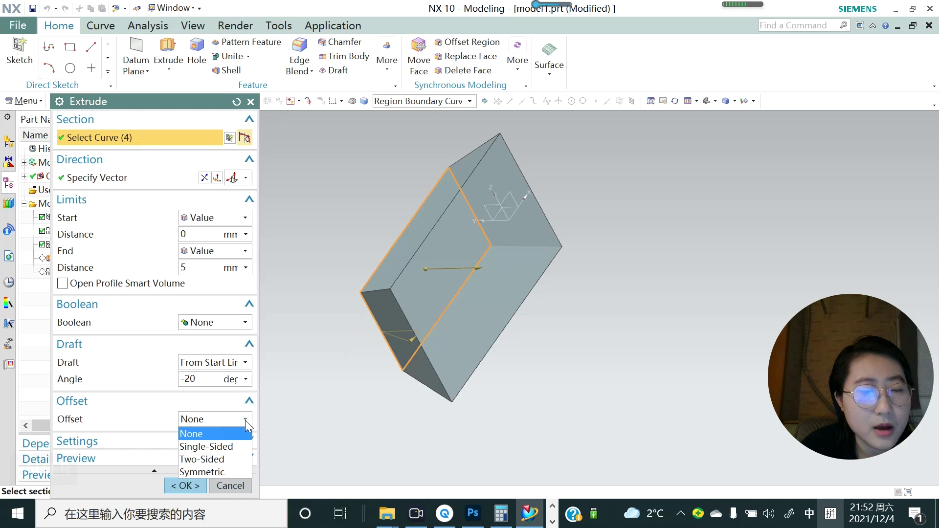
pyautogui.click(225, 446)
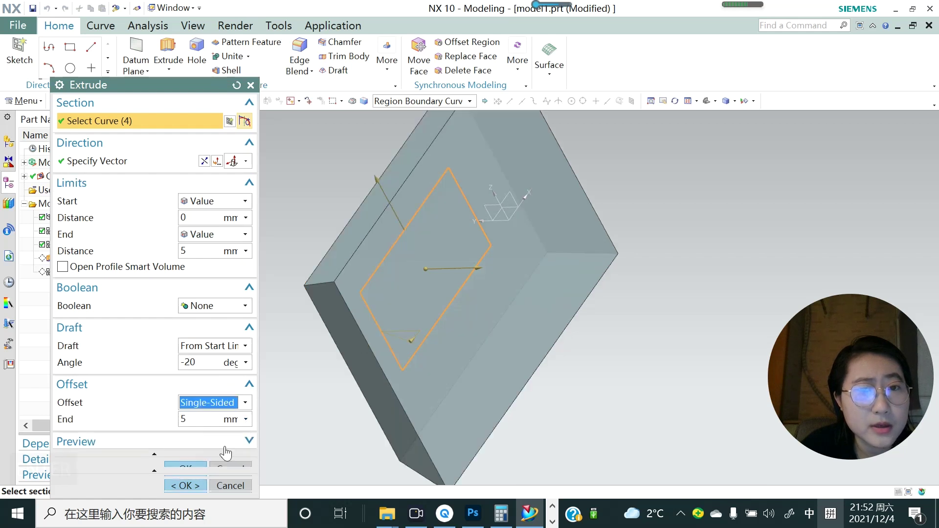
pyautogui.scroll(3, 360, 386)
pyautogui.moveTo(360, 387); pyautogui.dragTo(375, 384, button='middle')
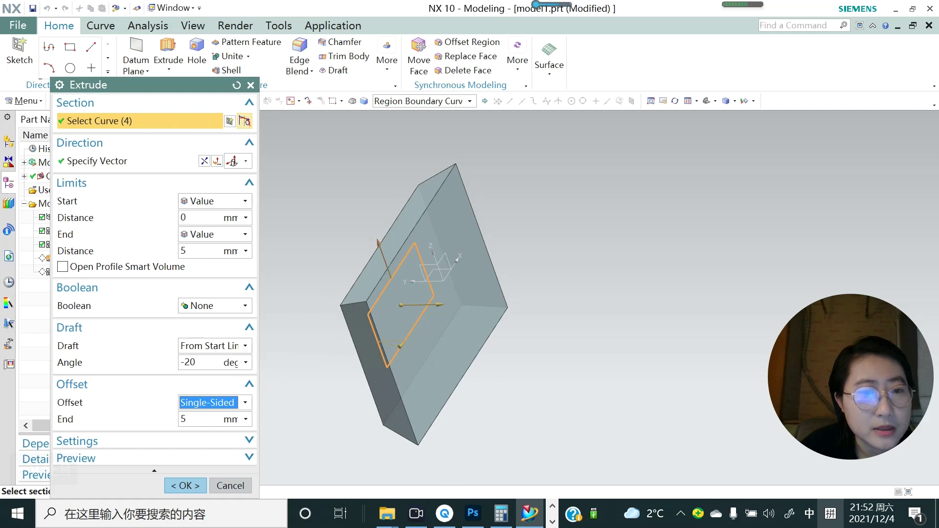
# Step: Try setting the single-sided offset's end value to -5 mm
pyautogui.click(185, 420)
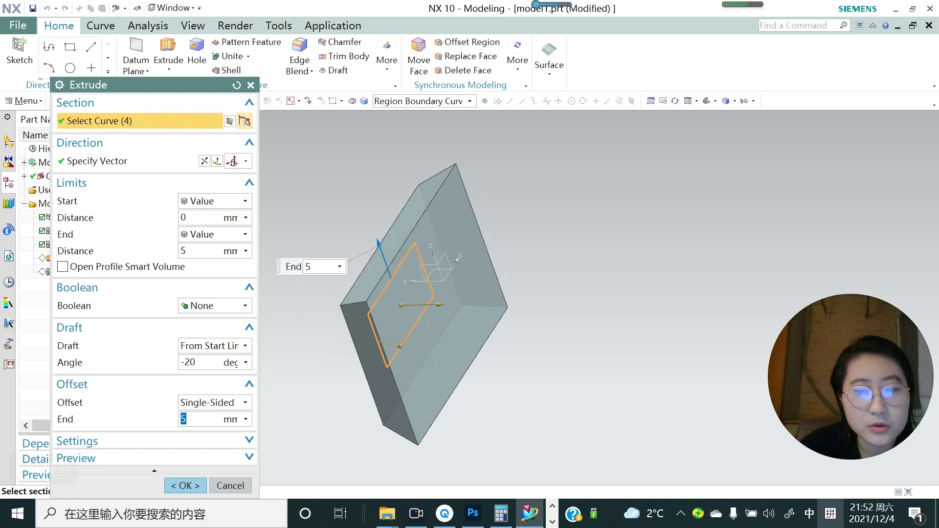
pyautogui.write('-5')
pyautogui.press('Return')
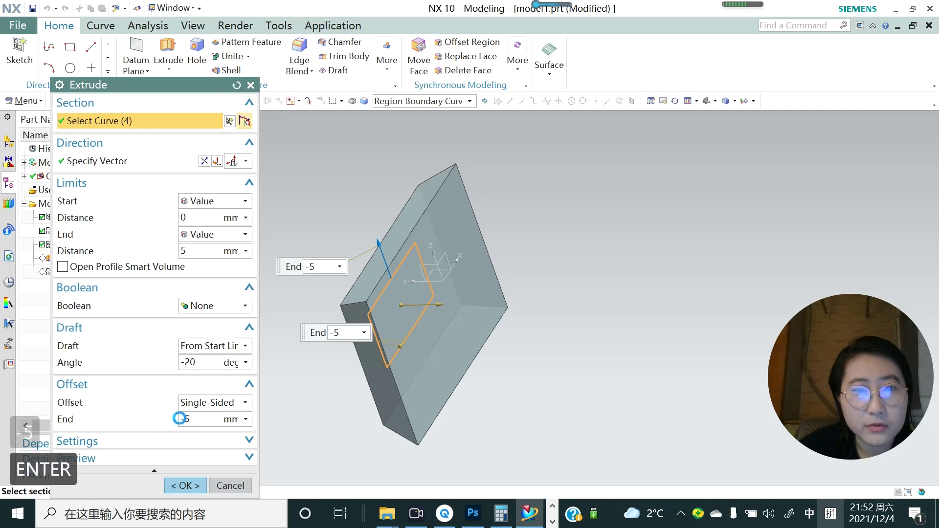
# Step: Set the single-sided offset's end value to -1 mm so the section shrinks inward
pyautogui.click(204, 402)
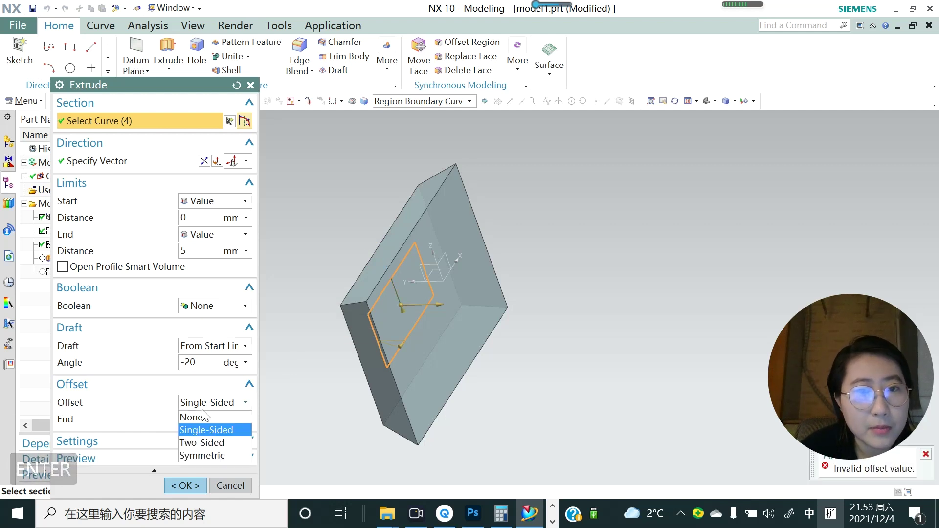
pyautogui.click(205, 401)
pyautogui.doubleClick(186, 419)
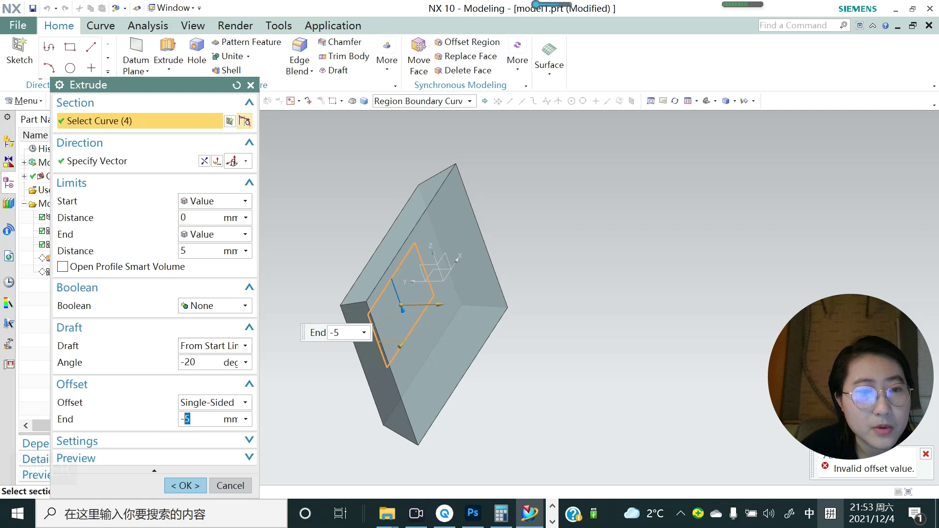
pyautogui.write('1')
pyautogui.press('Return')
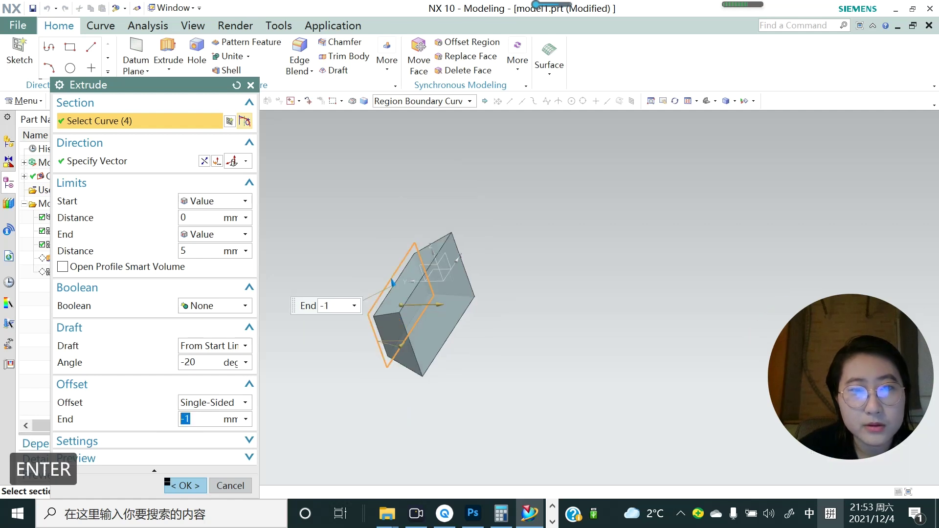
pyautogui.scroll(1, 396, 306)
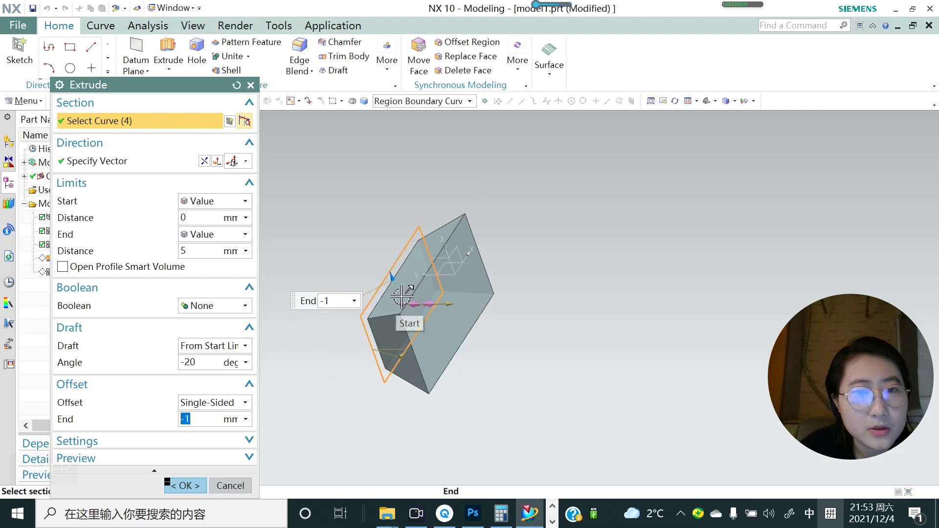
# Step: Change the extrusion's offset type to Two-Sided and inspect the resulting hollow body from different angles
pyautogui.click(245, 403)
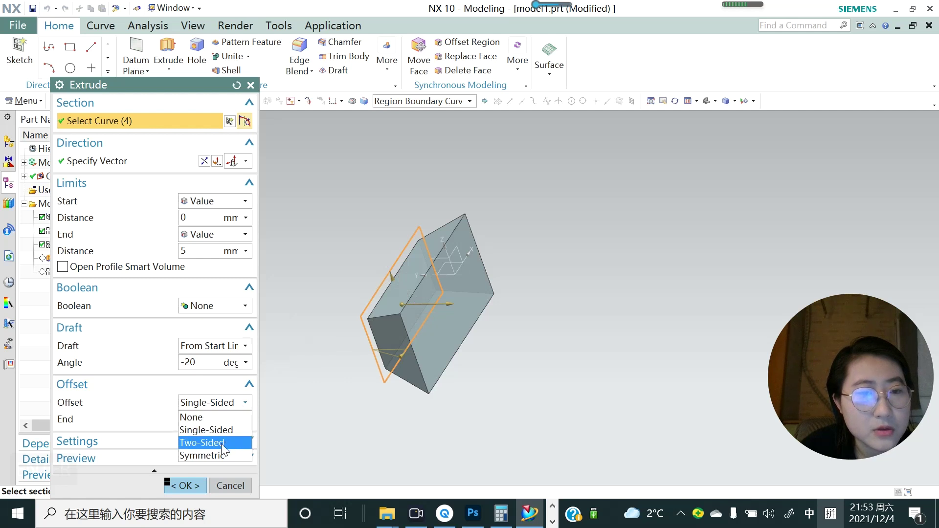
pyautogui.click(224, 443)
pyautogui.moveTo(366, 357); pyautogui.dragTo(381, 360, button='middle')
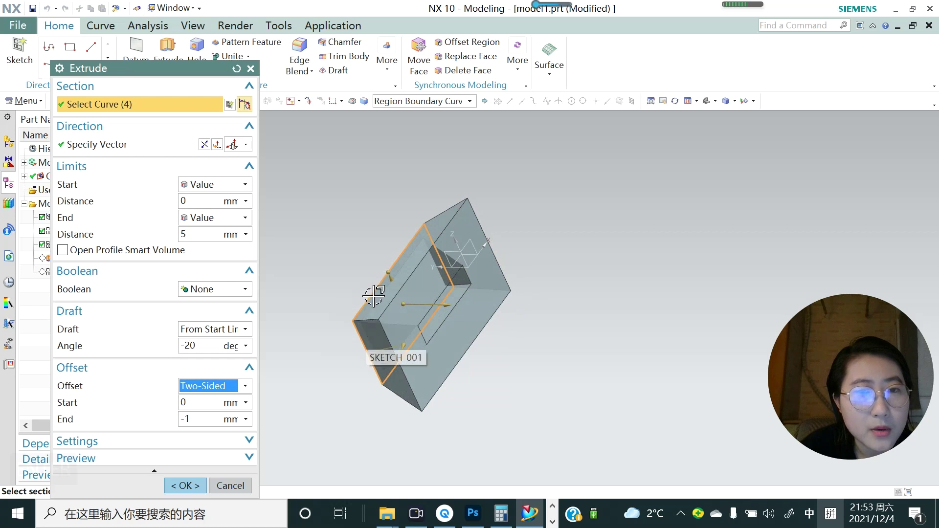
pyautogui.moveTo(397, 353)
pyautogui.mouseDown(button='middle')
pyautogui.moveTo(396, 363)
pyautogui.moveTo(367, 350)
pyautogui.moveTo(417, 360)
pyautogui.moveTo(485, 341)
pyautogui.moveTo(383, 360)
pyautogui.mouseUp(button='middle')
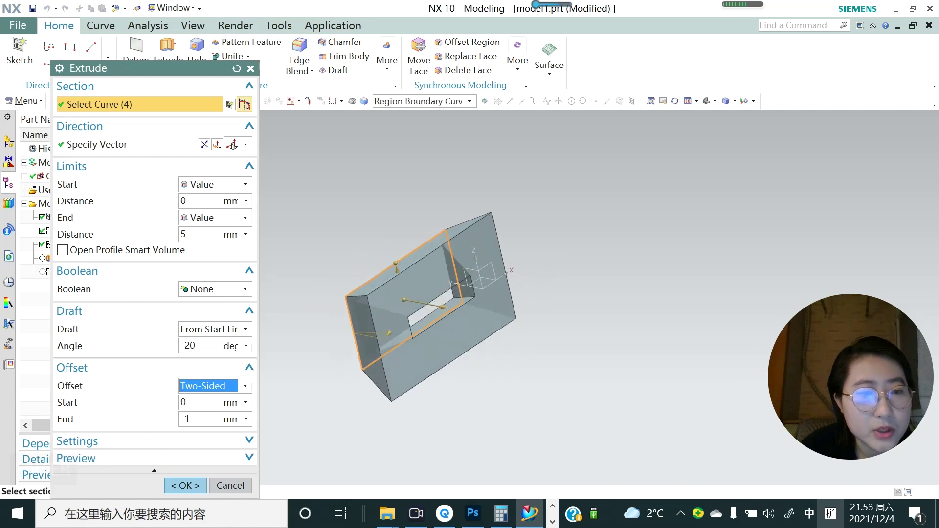
# Step: Set the two-sided offset's start value to 1 mm and its end value to 0 mm
pyautogui.press('Tab')
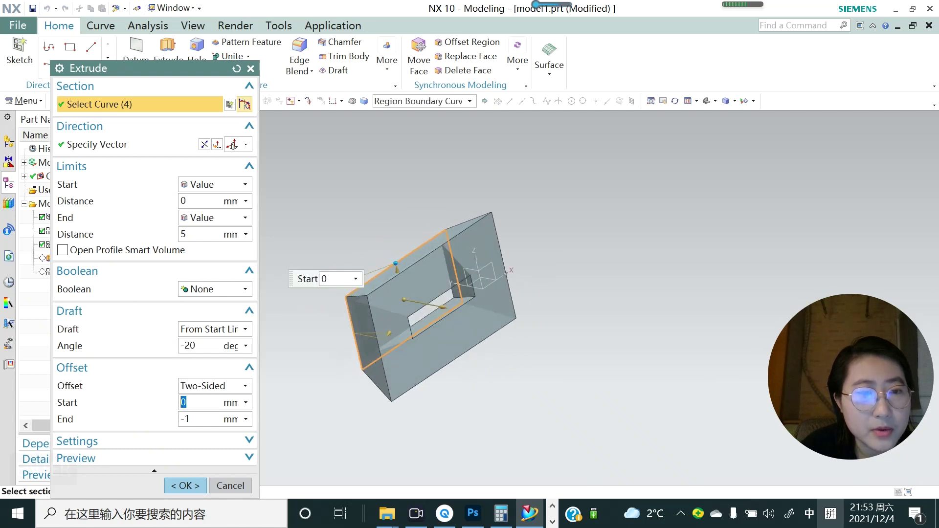
pyautogui.write('1')
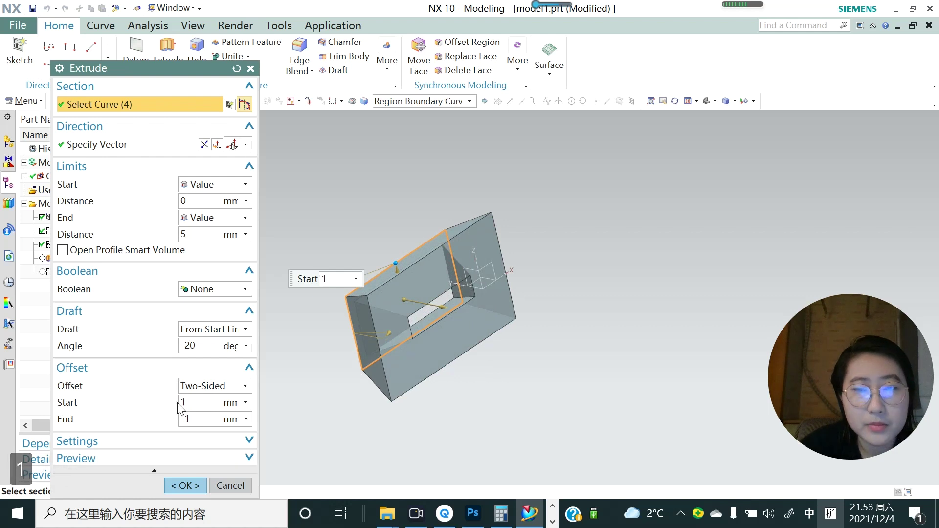
pyautogui.press('Return')
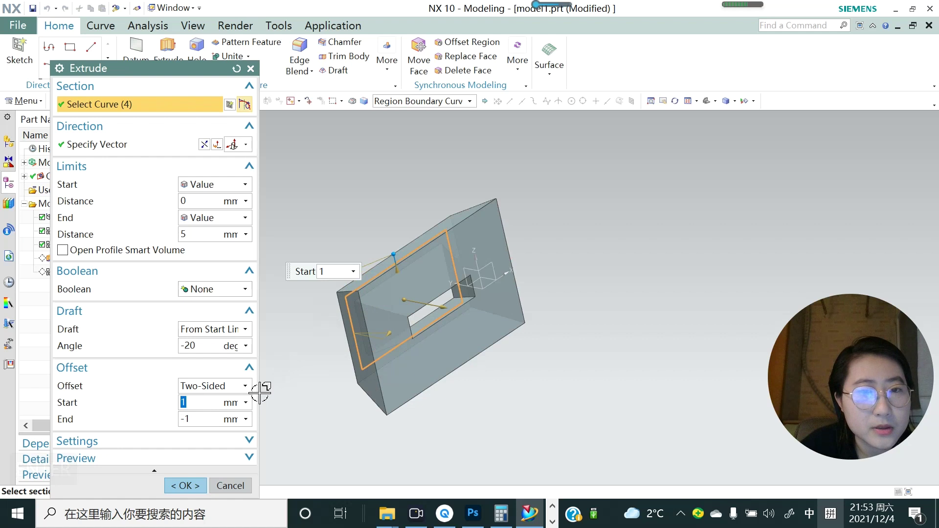
pyautogui.click(191, 419)
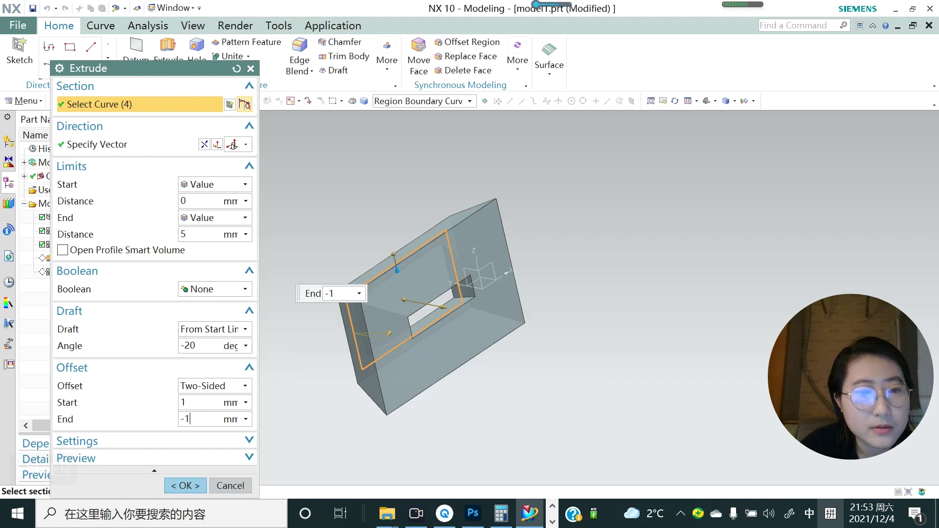
pyautogui.write('0')
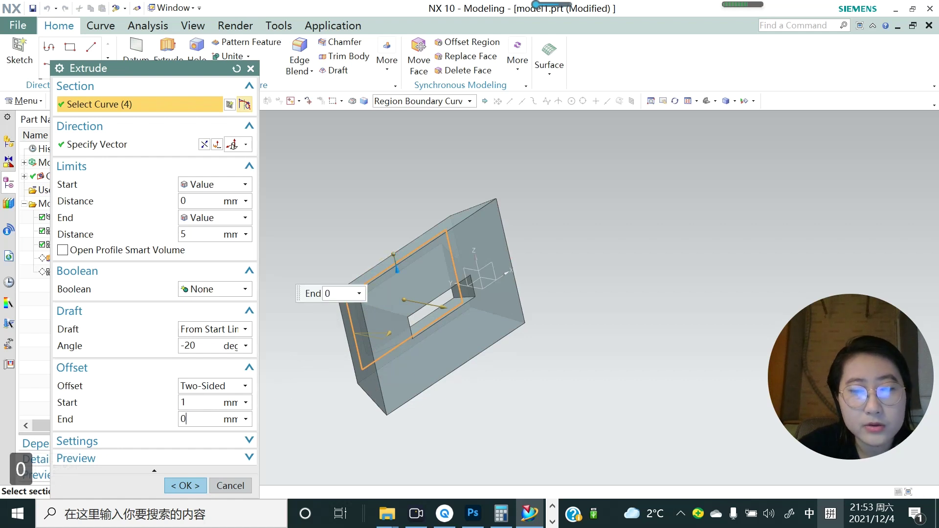
pyautogui.press('Return')
pyautogui.moveTo(409, 357)
pyautogui.mouseDown(button='middle')
pyautogui.moveTo(524, 338)
pyautogui.moveTo(503, 362)
pyautogui.moveTo(483, 325)
pyautogui.moveTo(415, 352)
pyautogui.mouseUp(button='middle')
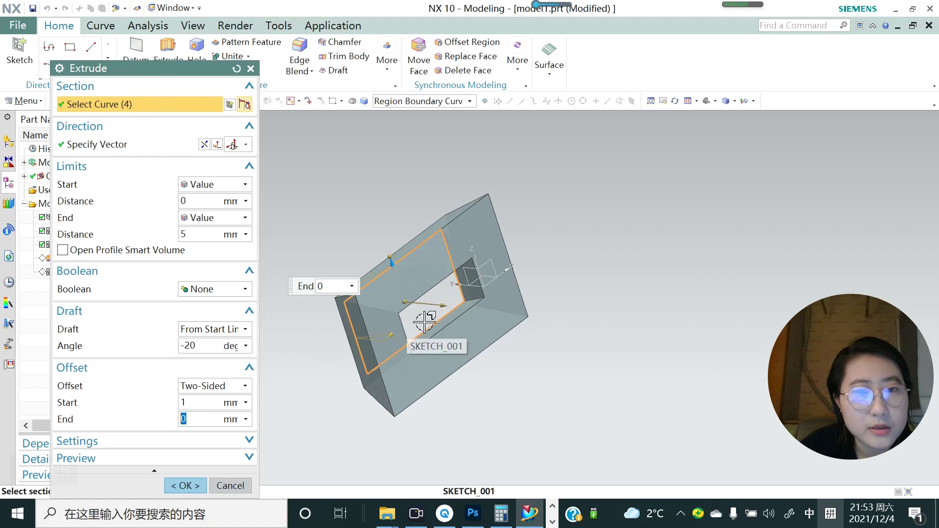
# Step: Change the extrusion's offset type to Symmetric with an end value of 0.5 mm and inspect the walls on both sides of the section
pyautogui.click(245, 387)
pyautogui.click(226, 439)
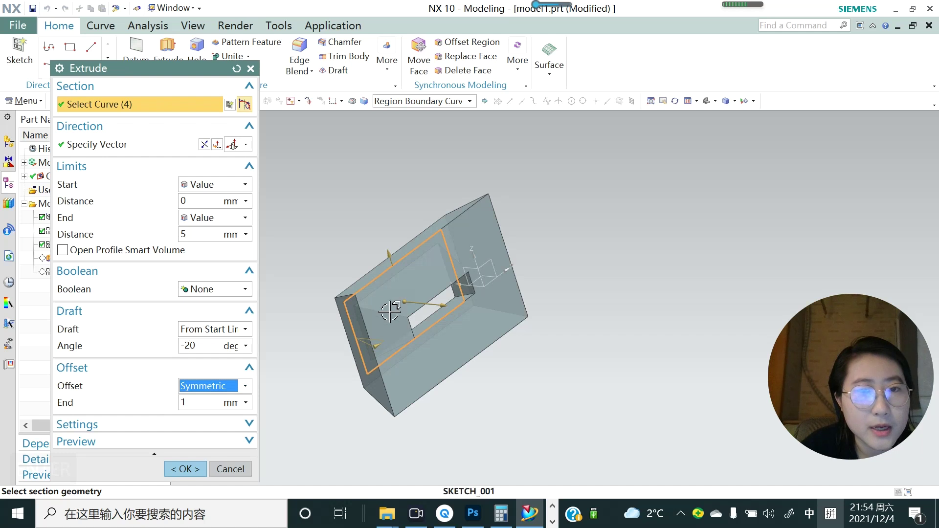
pyautogui.press('Tab')
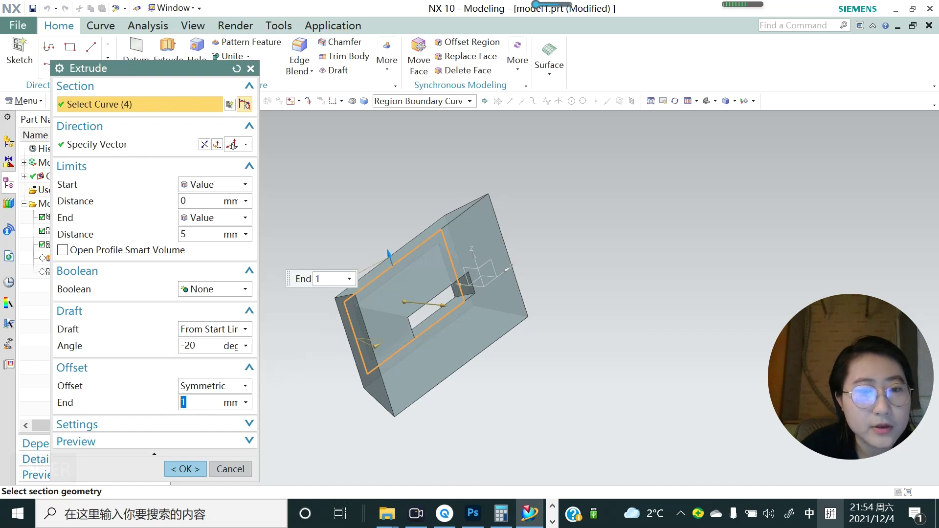
pyautogui.write('0.5')
pyautogui.press('Return')
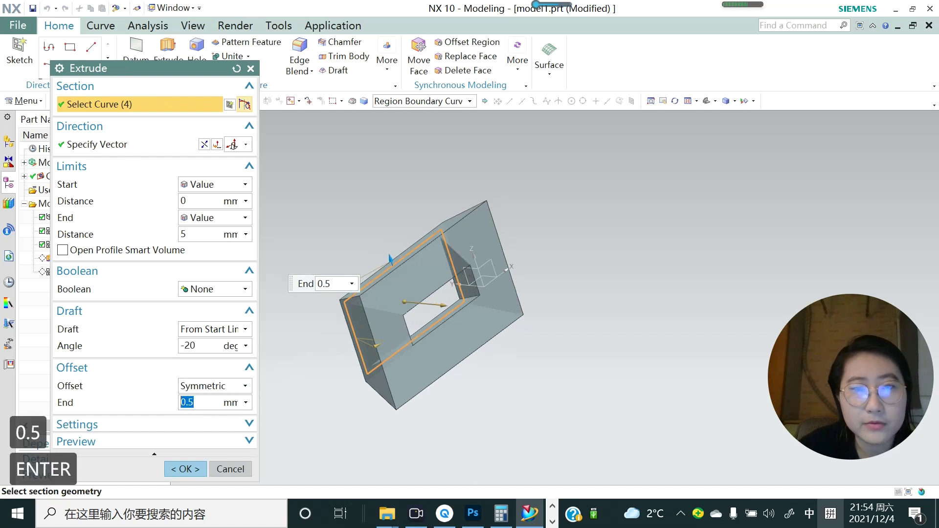
pyautogui.moveTo(387, 339)
pyautogui.mouseDown(button='middle')
pyautogui.moveTo(486, 310)
pyautogui.moveTo(478, 318)
pyautogui.moveTo(440, 306)
pyautogui.mouseUp(button='middle')
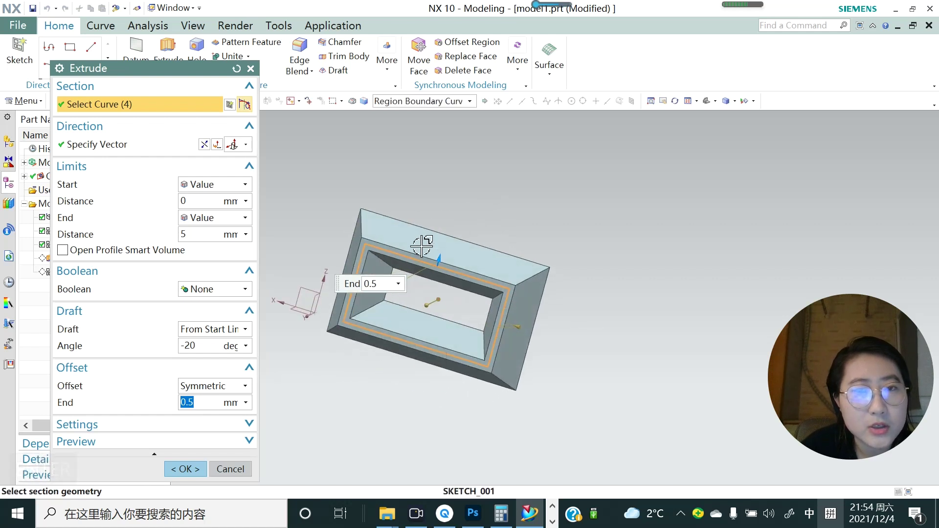
pyautogui.moveTo(449, 327); pyautogui.dragTo(413, 331, button='middle')
# Step: Remove the draft from the symmetric-offset extrusion and inspect the straight-walled frame
pyautogui.click(213, 329)
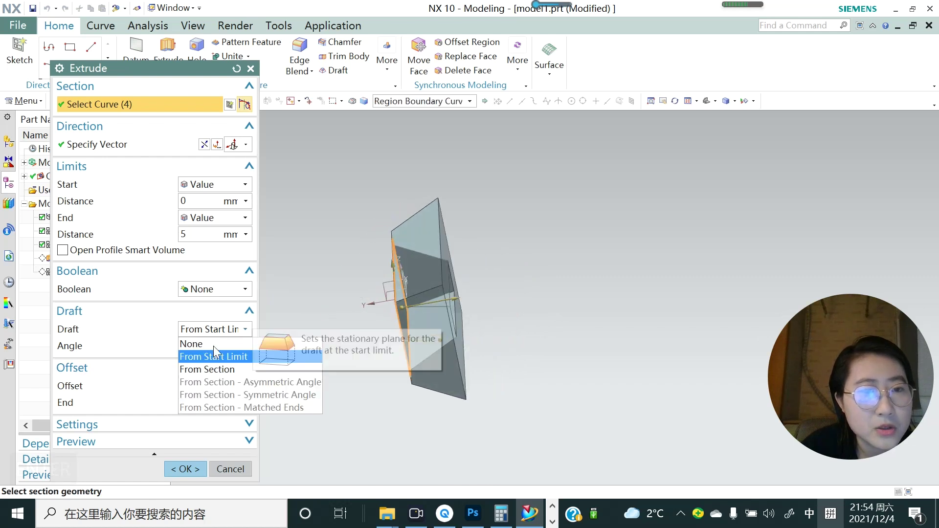
pyautogui.click(211, 344)
pyautogui.moveTo(398, 342); pyautogui.dragTo(360, 361, button='middle')
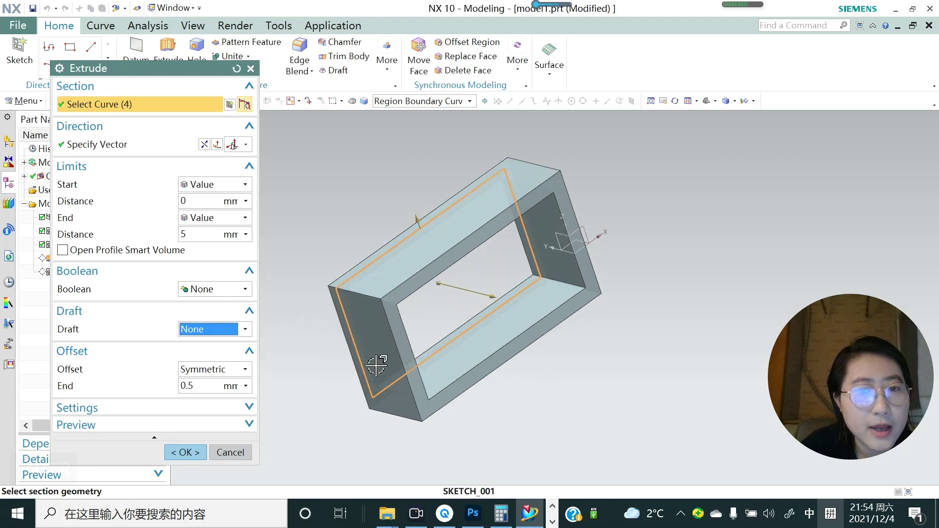
pyautogui.scroll(2, 374, 360)
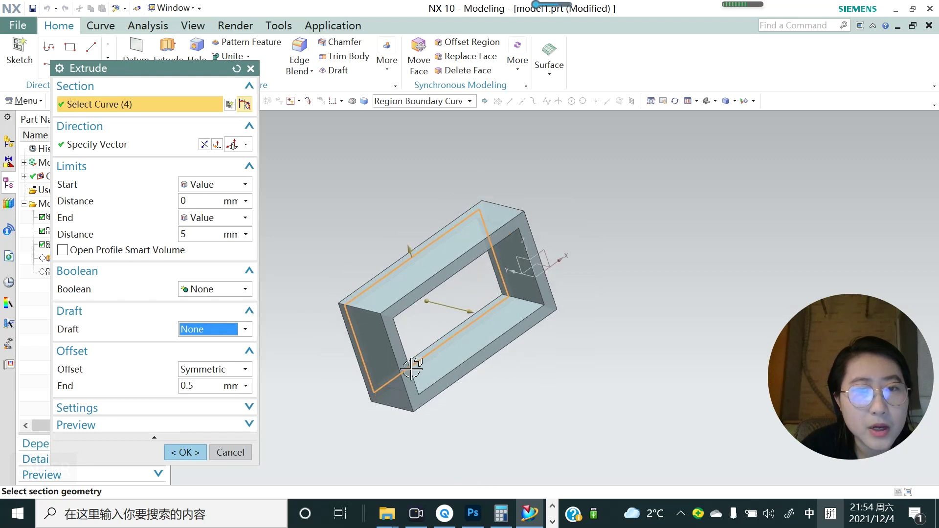
pyautogui.click(225, 373)
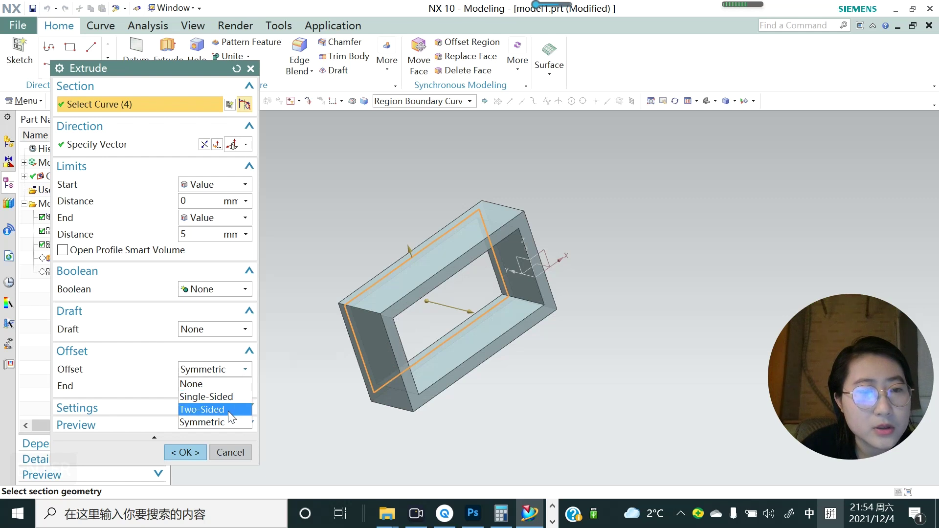
pyautogui.click(163, 382)
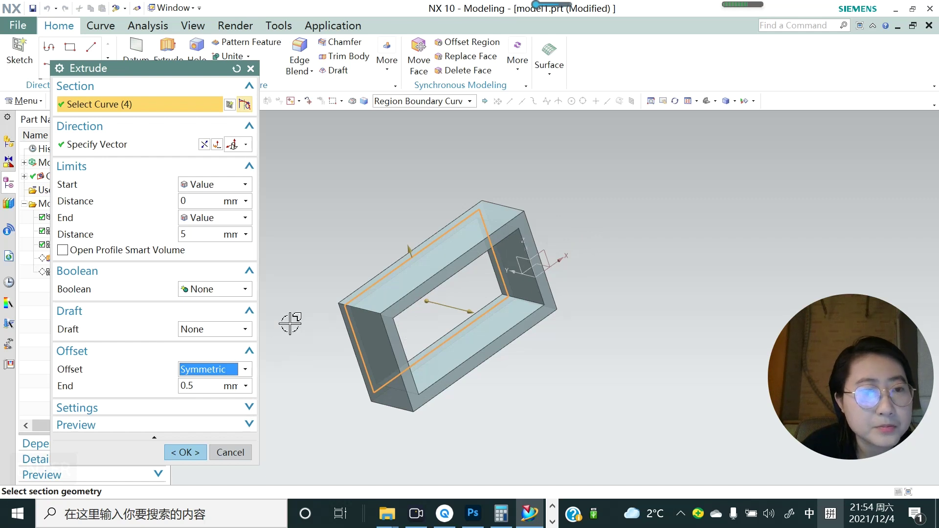
pyautogui.click(245, 331)
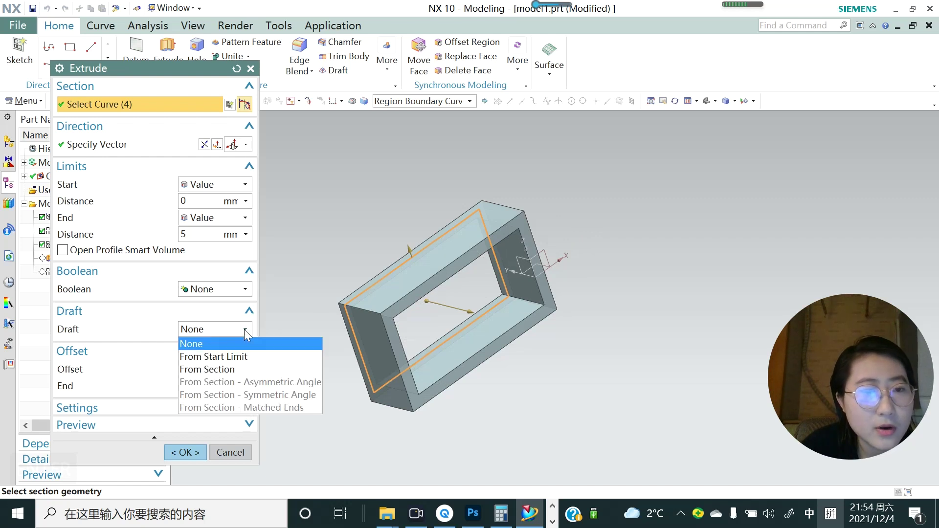
pyautogui.click(145, 328)
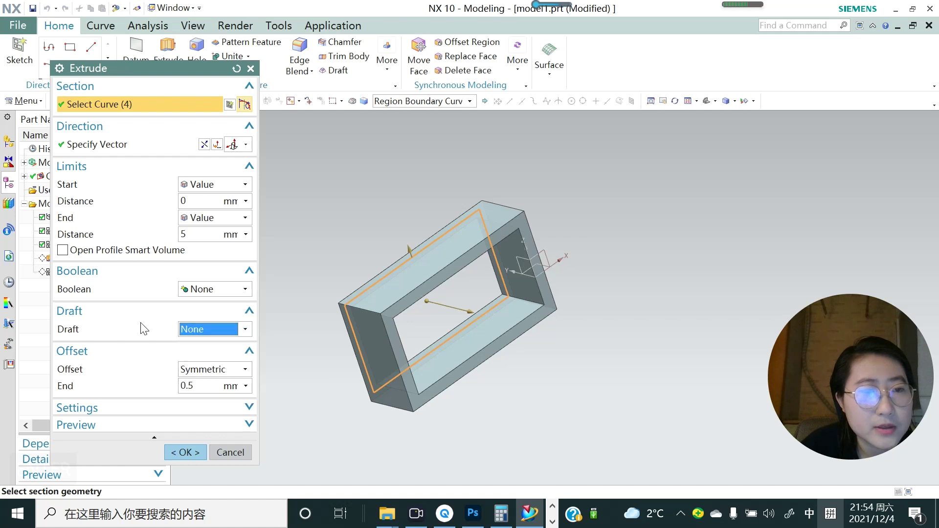
# Step: Set the extrusion's offset to None and its draft type to From Section
pyautogui.click(246, 370)
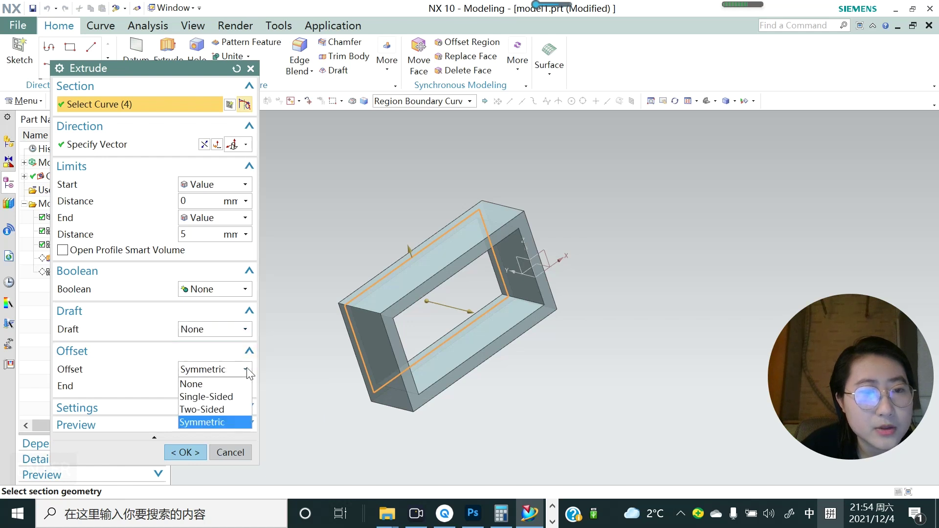
pyautogui.click(206, 383)
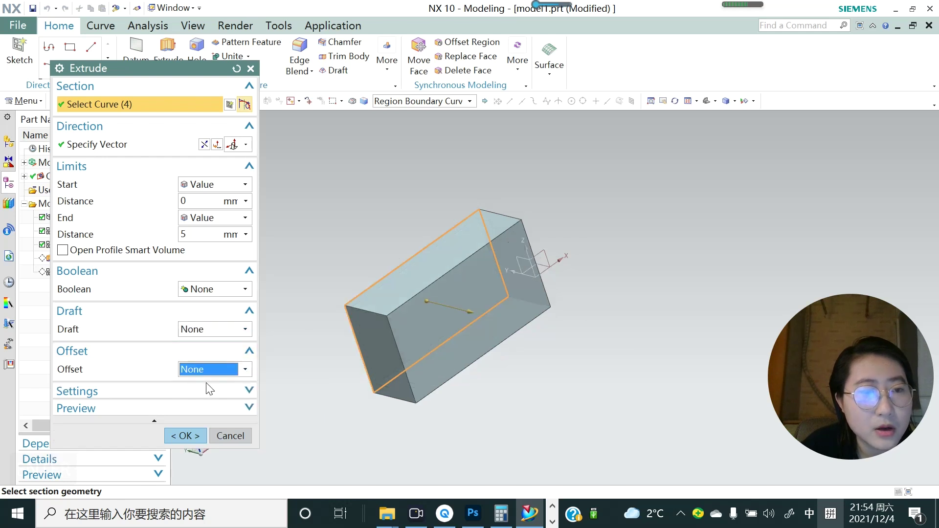
pyautogui.click(243, 331)
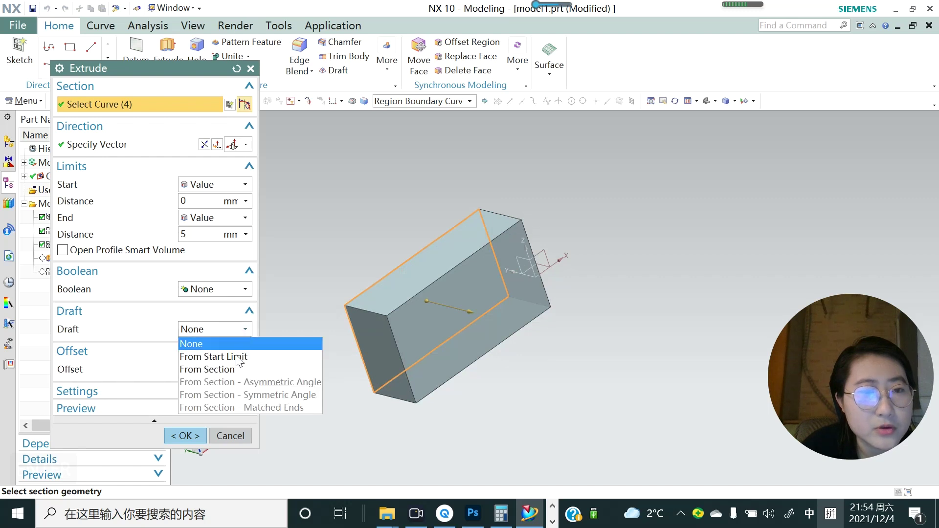
pyautogui.click(226, 371)
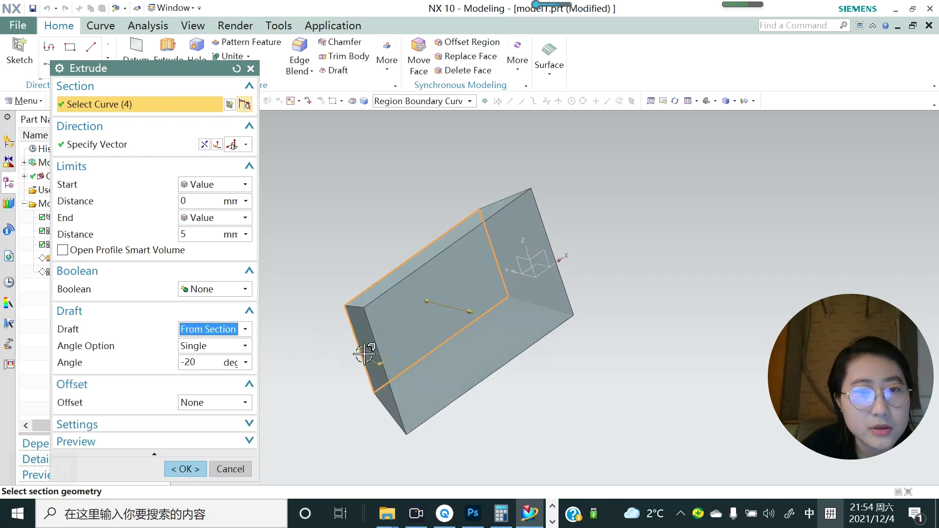
# Step: Switch the draft type to From Start Limit and back to From Section to compare the two on the block
pyautogui.click(243, 330)
pyautogui.click(234, 357)
pyautogui.click(245, 330)
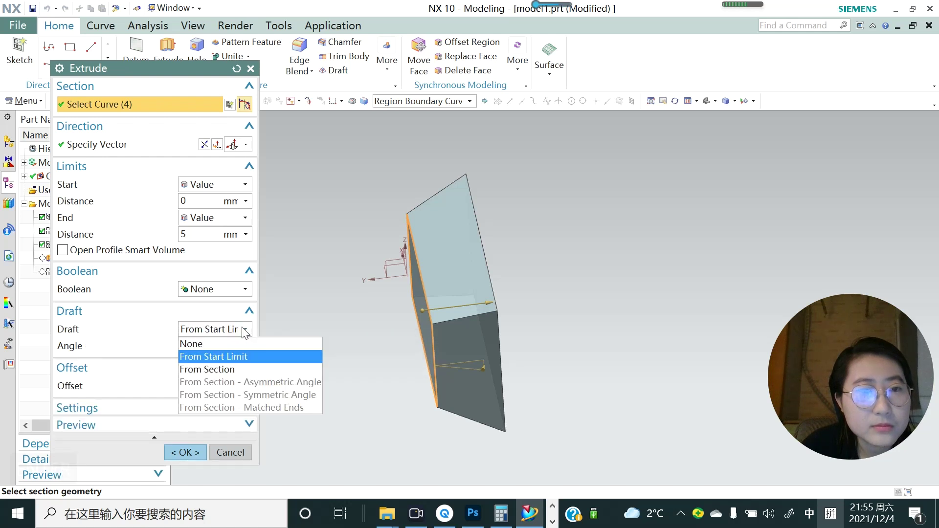
pyautogui.click(228, 373)
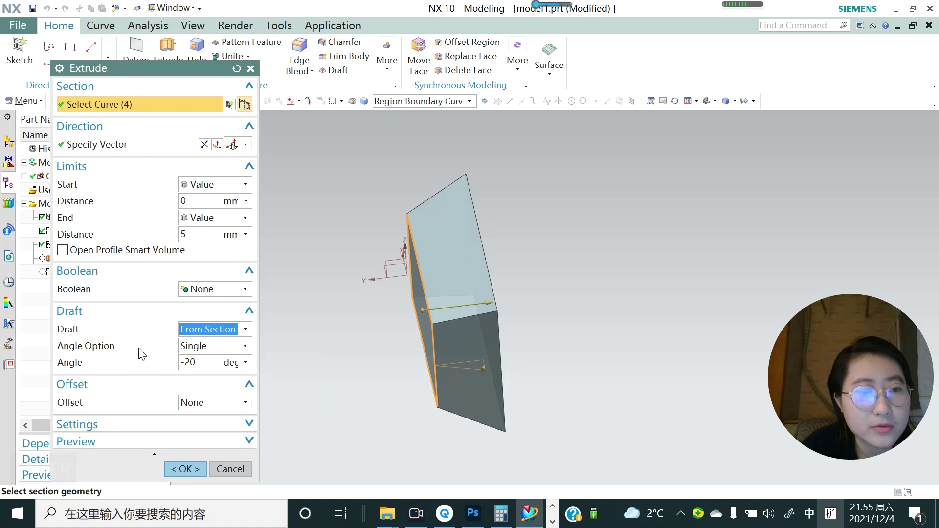
pyautogui.click(245, 331)
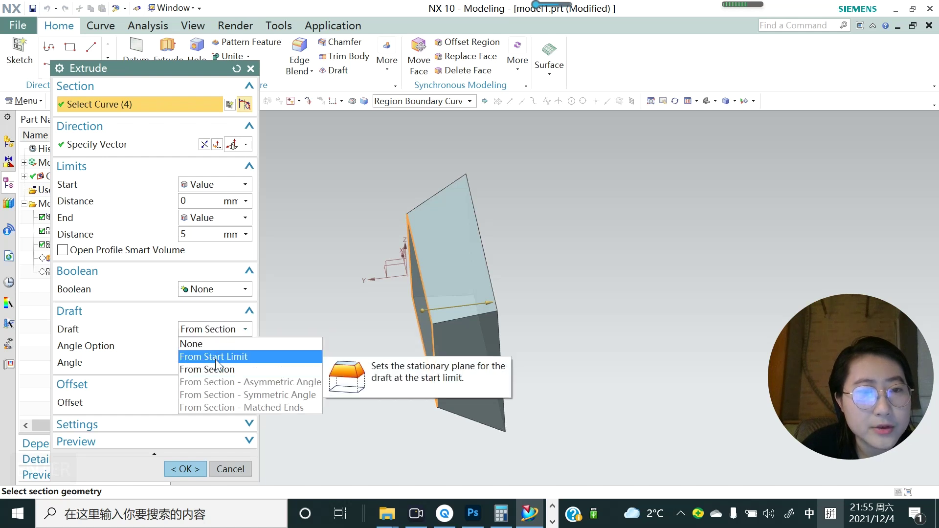
pyautogui.click(170, 341)
# Step: Set the From Section draft's angle option to Multiple and enter an angle of 10 degrees
pyautogui.click(245, 347)
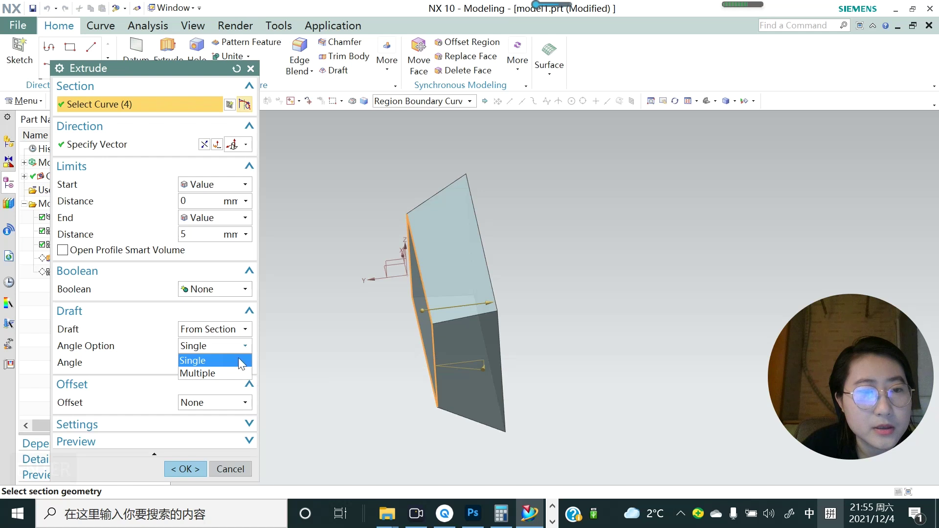
pyautogui.click(219, 374)
pyautogui.moveTo(409, 357)
pyautogui.mouseDown(button='middle')
pyautogui.moveTo(365, 361)
pyautogui.moveTo(386, 399)
pyautogui.moveTo(390, 356)
pyautogui.mouseUp(button='middle')
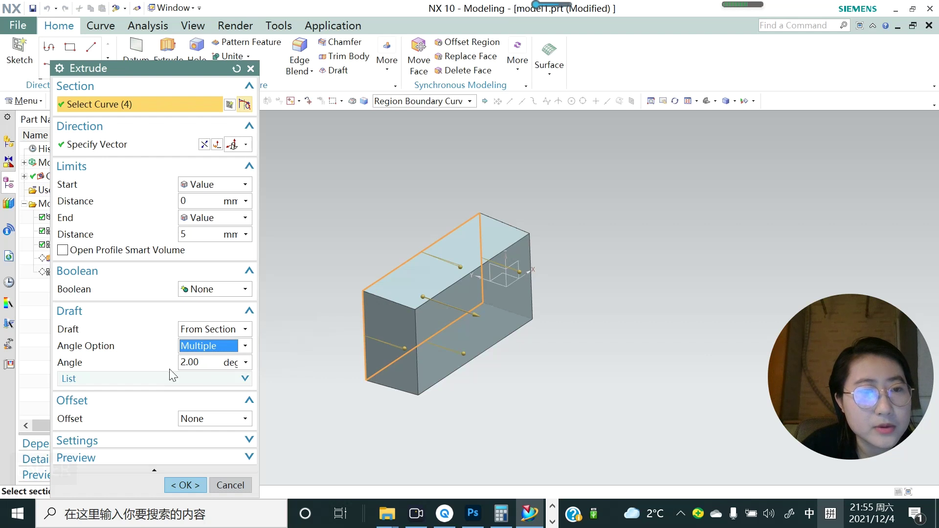
pyautogui.moveTo(199, 363); pyautogui.dragTo(186, 363)
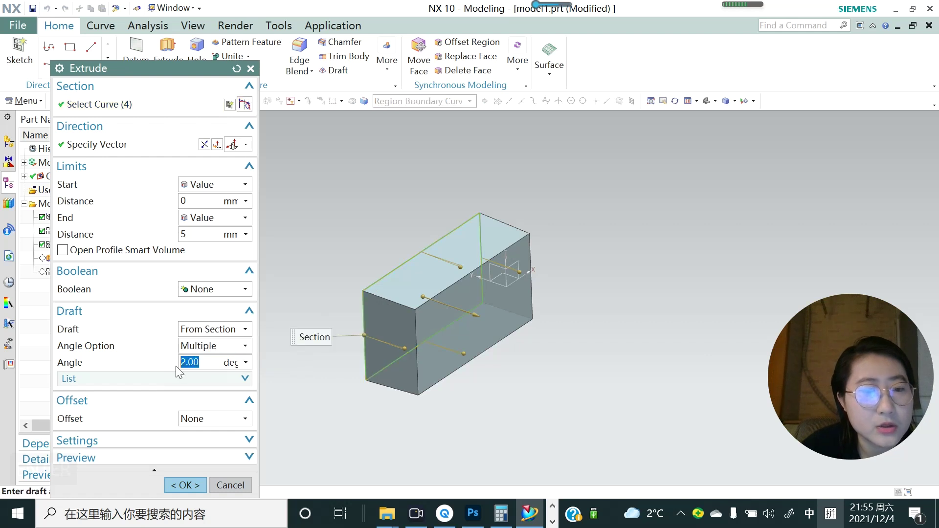
pyautogui.write('10')
pyautogui.press('Return')
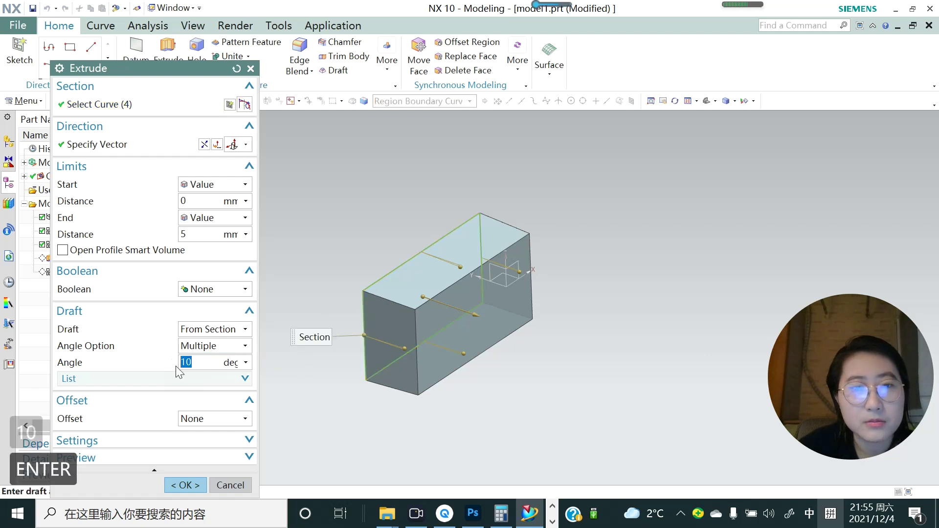
# Step: Expand the list of draft angles and review the separate entries for the section's four sides
pyautogui.click(226, 346)
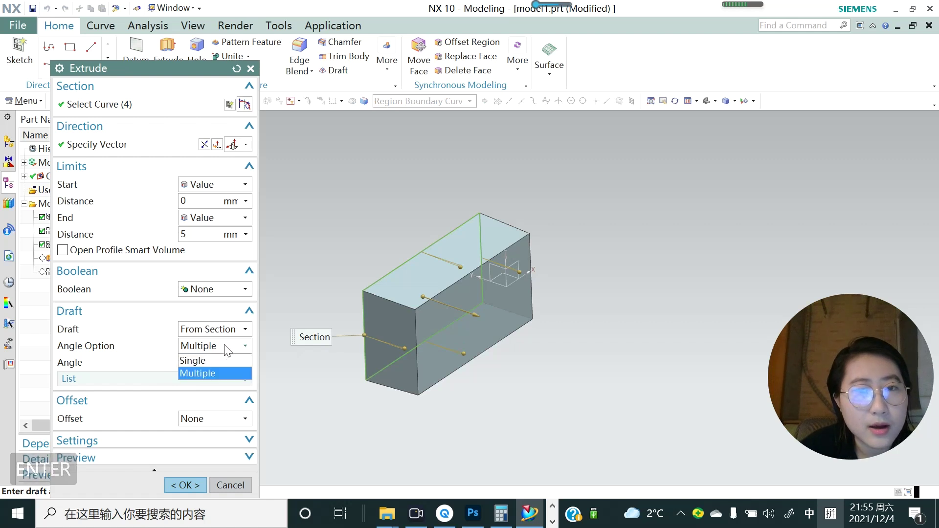
pyautogui.click(157, 368)
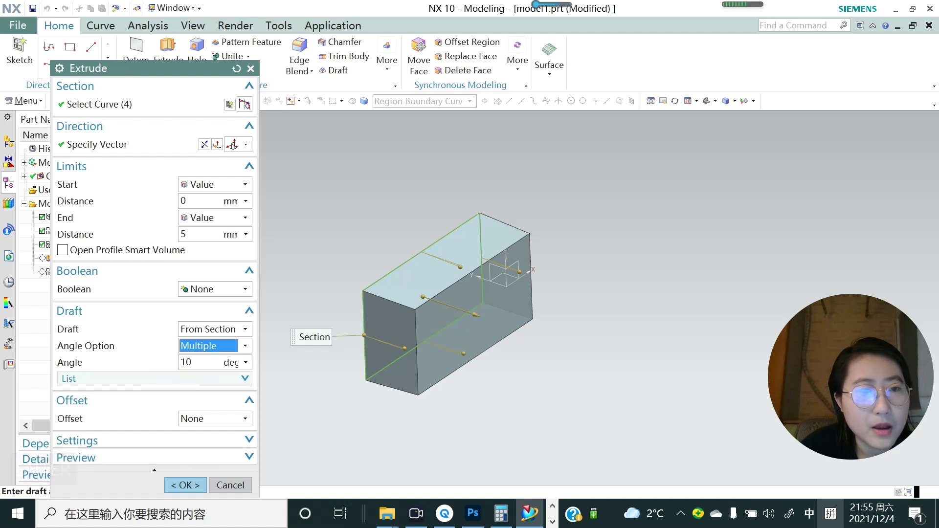
pyautogui.click(192, 363)
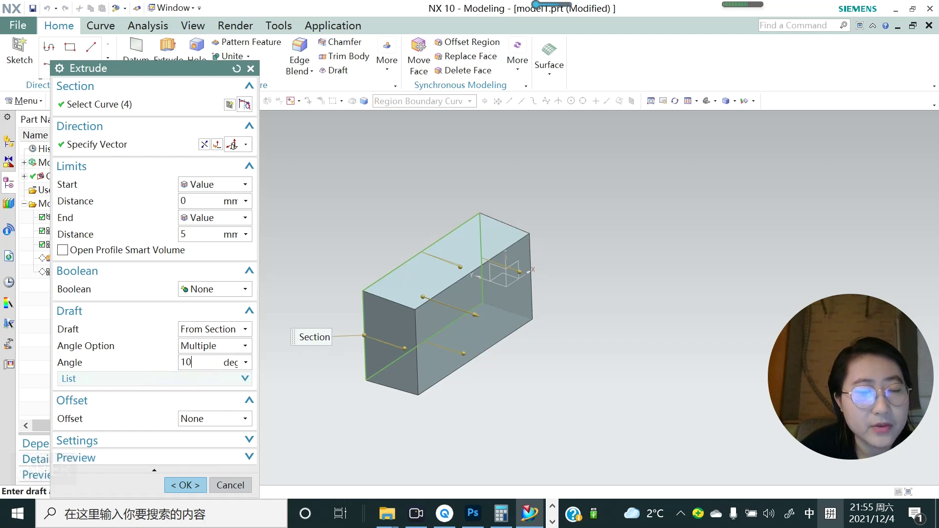
pyautogui.click(243, 378)
pyautogui.scroll(-1, 241, 363)
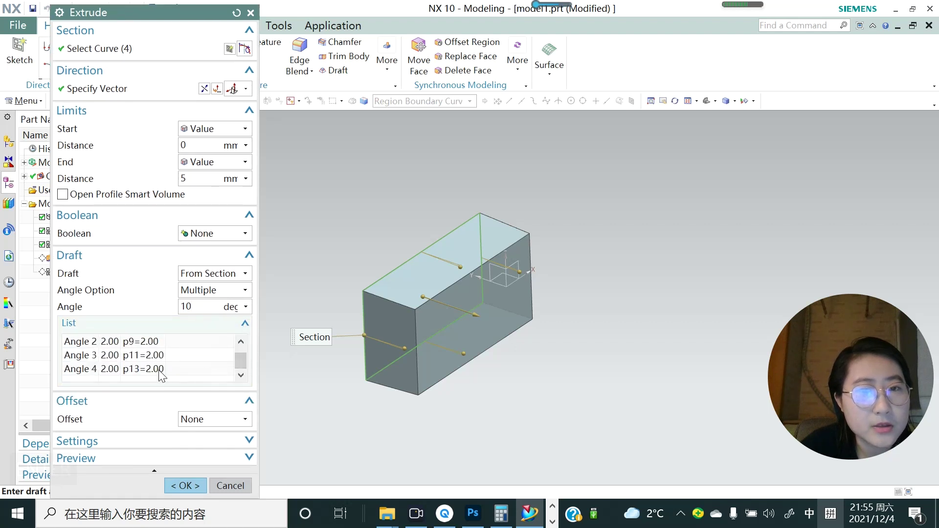
pyautogui.scroll(1, 95, 348)
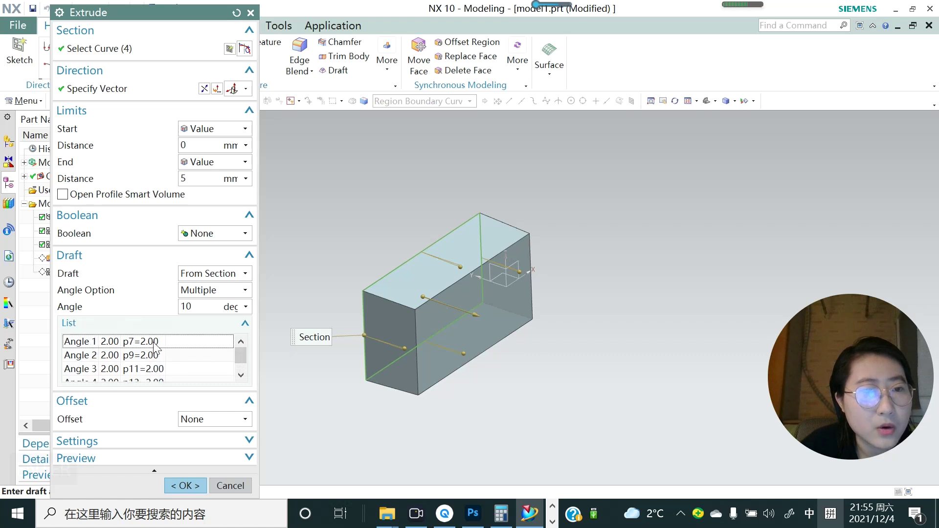
pyautogui.scroll(-1, 168, 374)
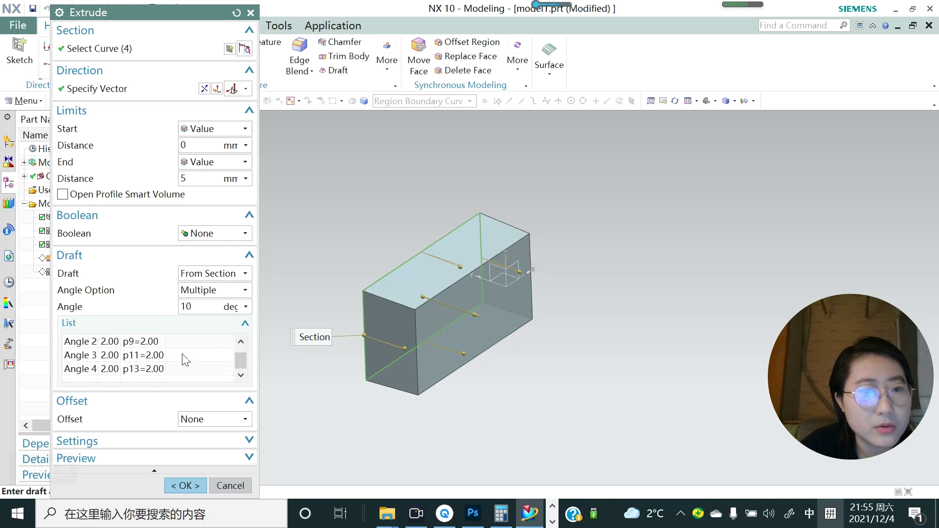
pyautogui.scroll(1, 152, 348)
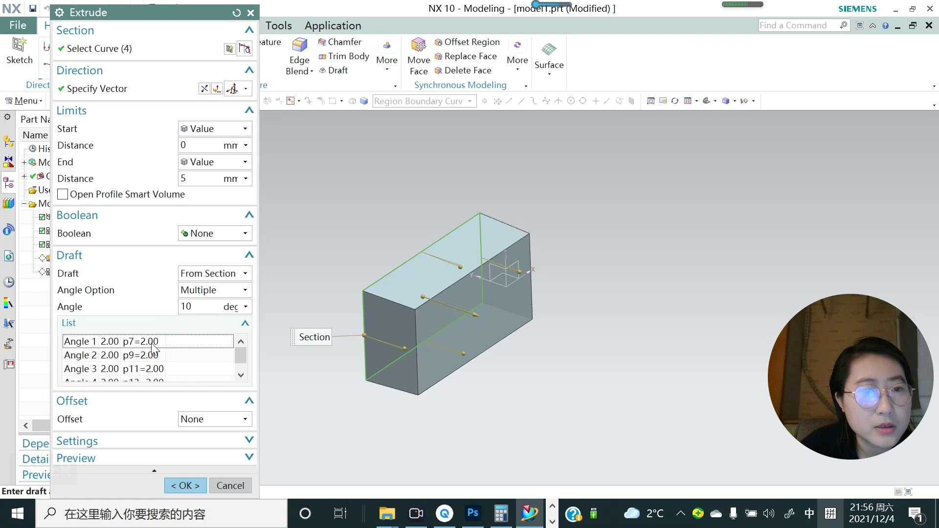
# Step: Set the draft's Angle 1 to 5 degrees and Angle 2 to 7 degrees in the angle list
pyautogui.click(154, 342)
pyautogui.click(151, 345)
pyautogui.click(223, 309)
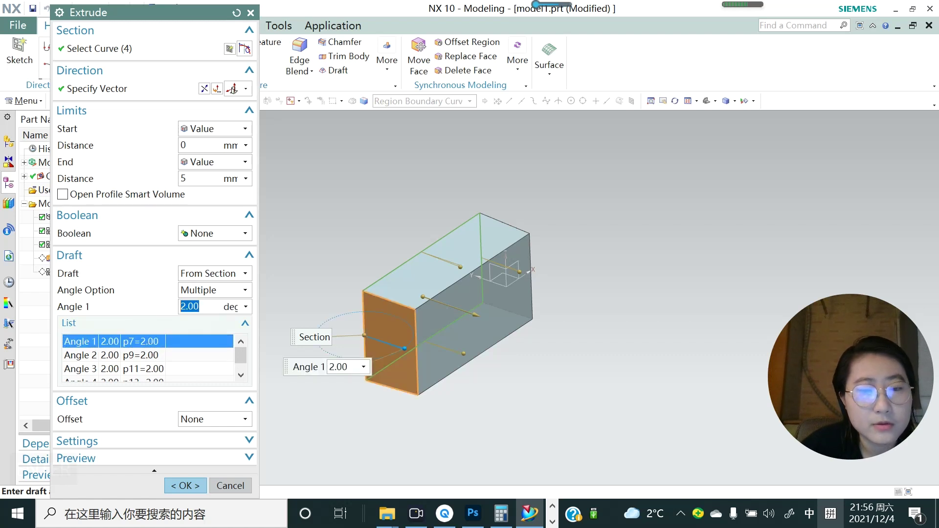
pyautogui.write('5')
pyautogui.press('Return')
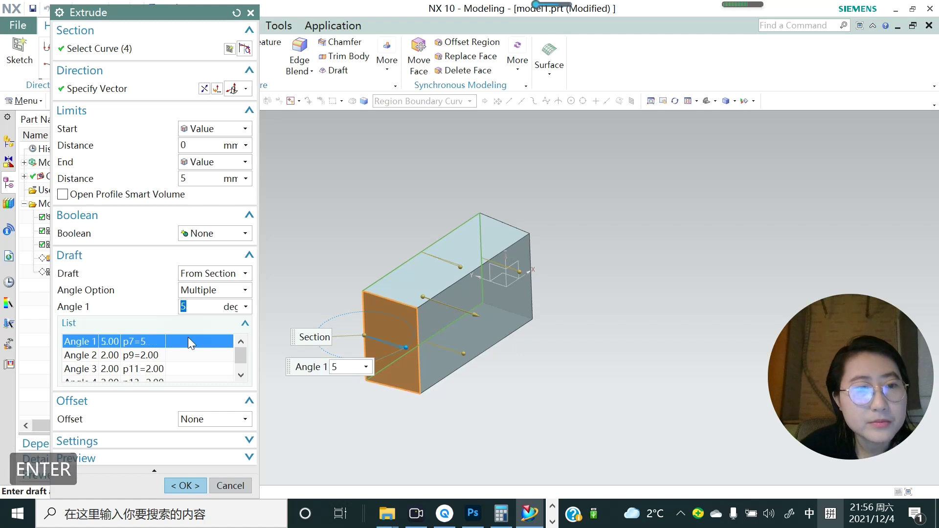
pyautogui.click(153, 354)
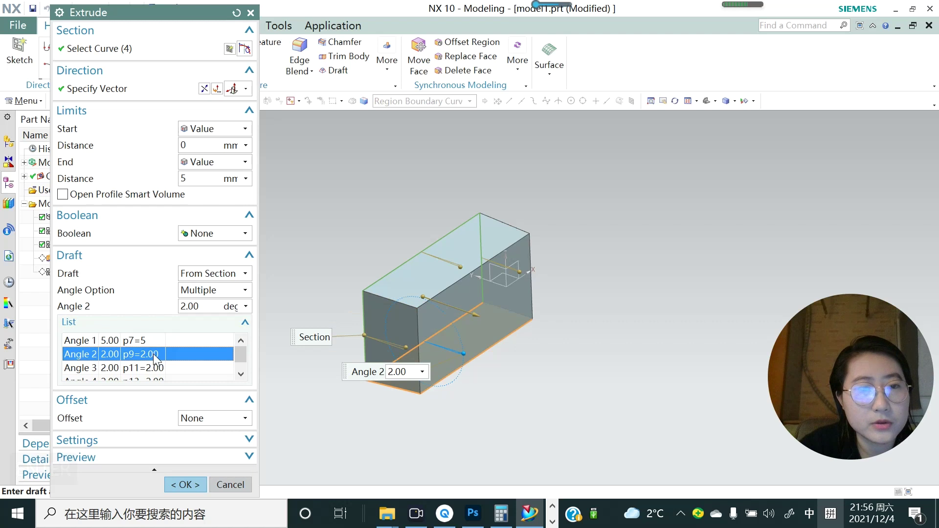
pyautogui.click(153, 354)
pyautogui.write('7')
pyautogui.press('Return')
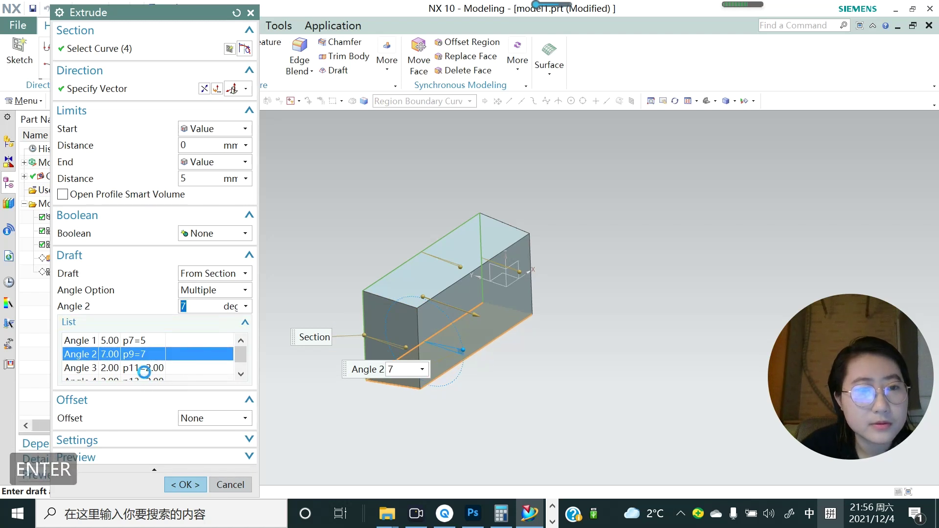
# Step: Set the draft's Angle 3 to 20 degrees and accept the edited extrusion
pyautogui.click(169, 370)
pyautogui.write('20')
pyautogui.press('Return')
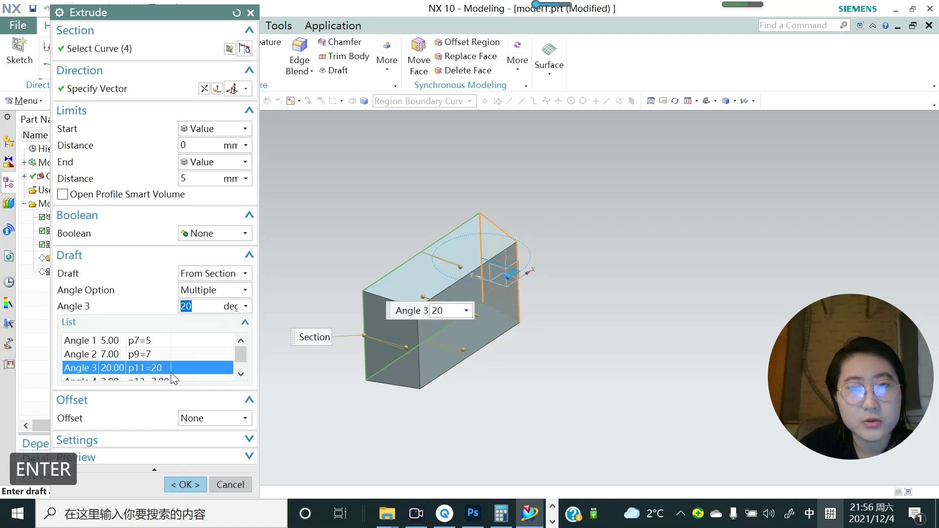
pyautogui.moveTo(639, 210); pyautogui.dragTo(618, 224, button='middle')
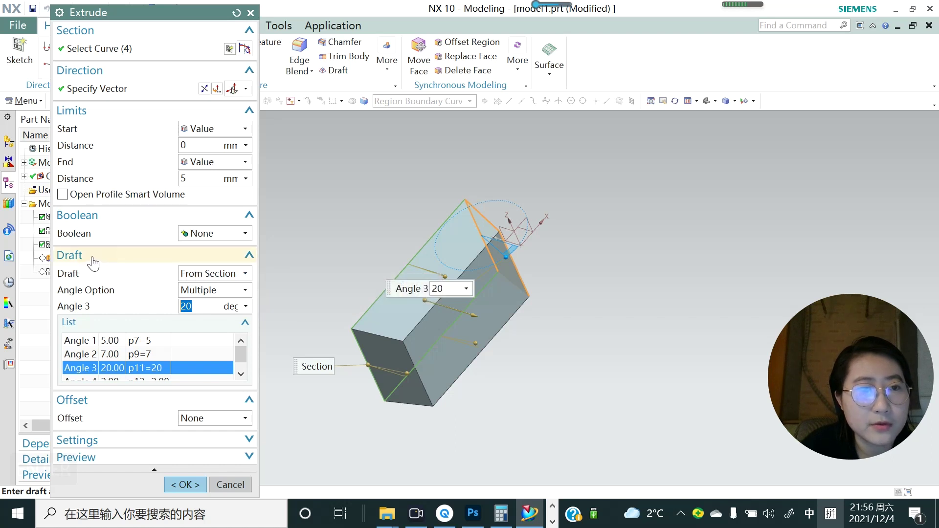
pyautogui.click(185, 484)
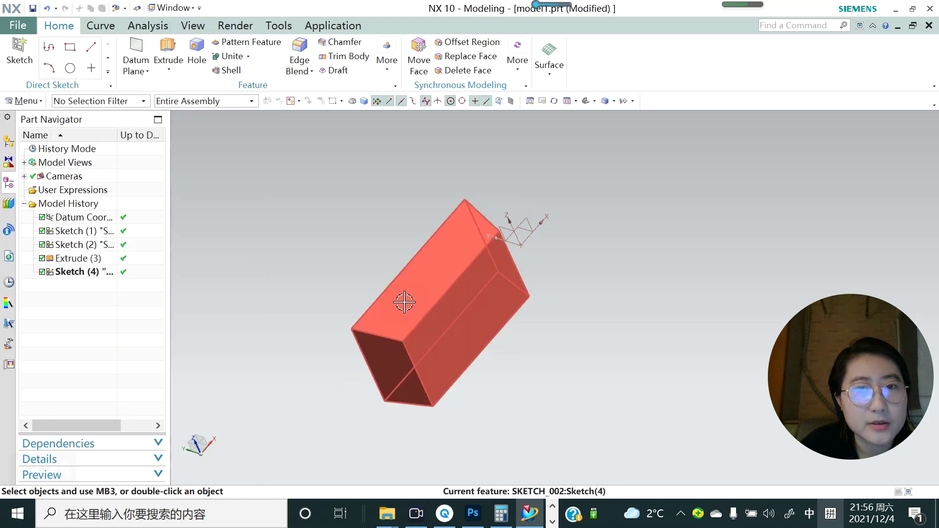
# Step: Create a sketch on the XZ plane and draw a rectangle apart from the block, on the opposite side of the origin
pyautogui.moveTo(432, 316)
pyautogui.mouseDown(button='middle')
pyautogui.moveTo(388, 314)
pyautogui.moveTo(428, 313)
pyautogui.mouseUp(button='middle')
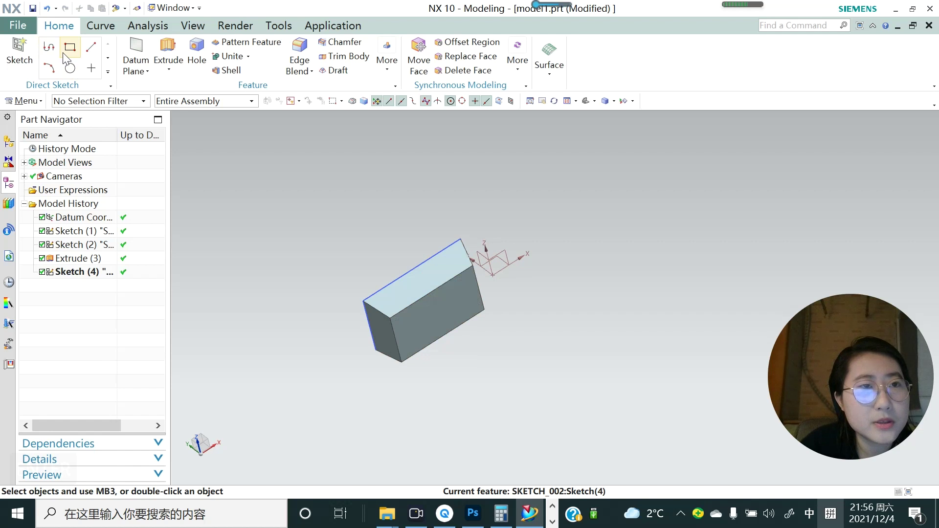
pyautogui.click(24, 62)
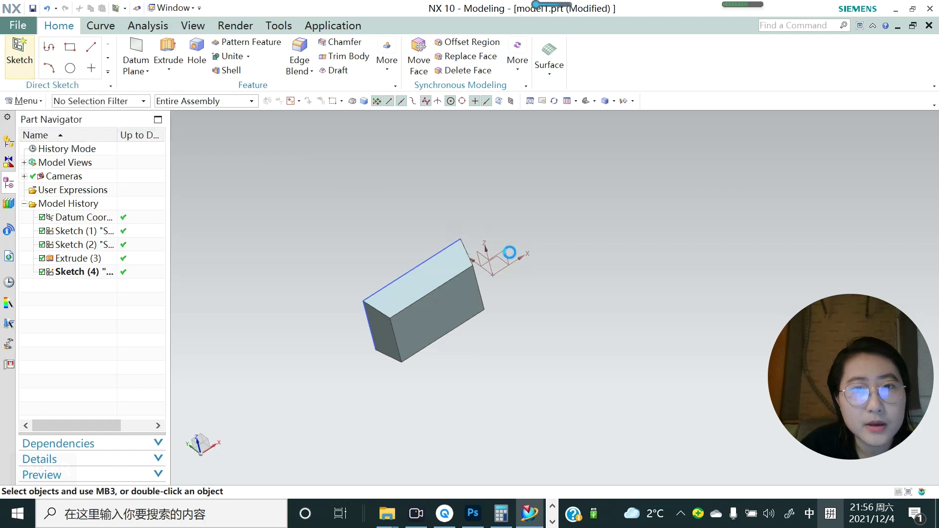
pyautogui.click(185, 197)
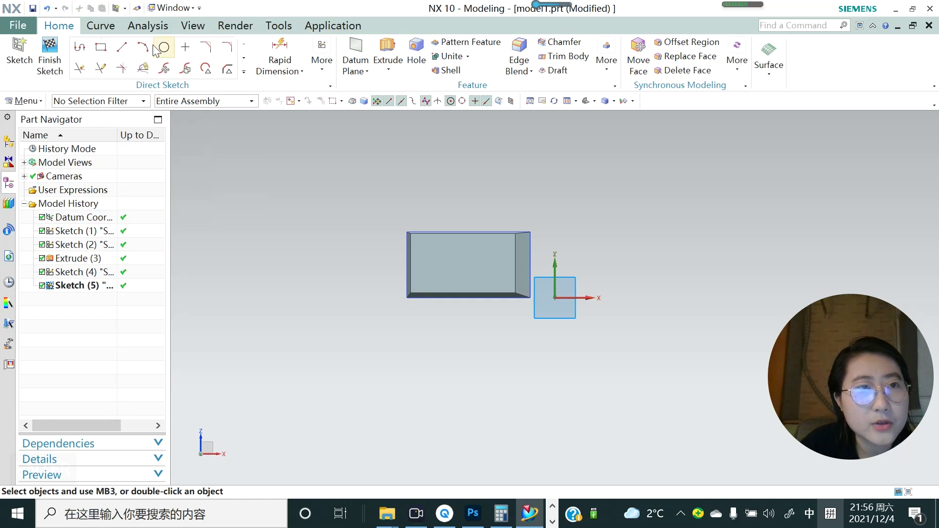
pyautogui.click(100, 47)
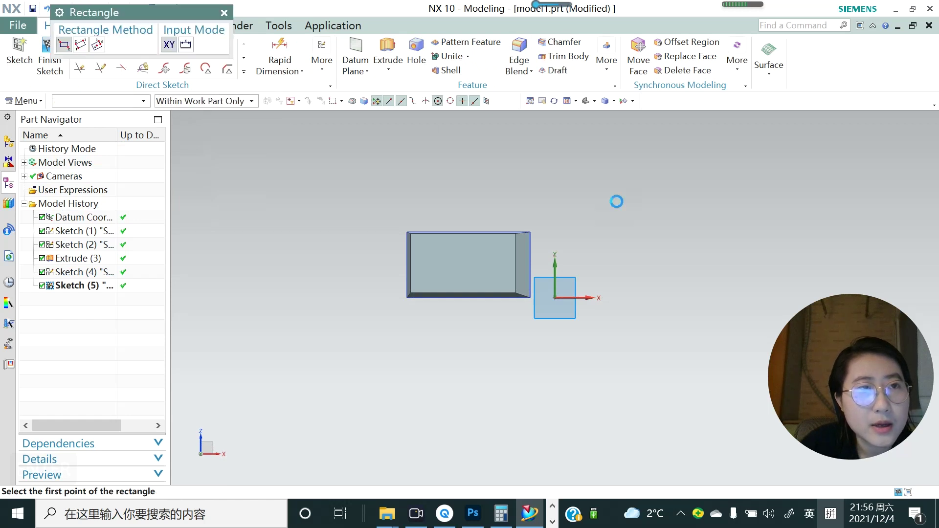
pyautogui.click(603, 253)
pyautogui.click(688, 194)
pyautogui.moveTo(562, 264); pyautogui.dragTo(570, 267, button='middle')
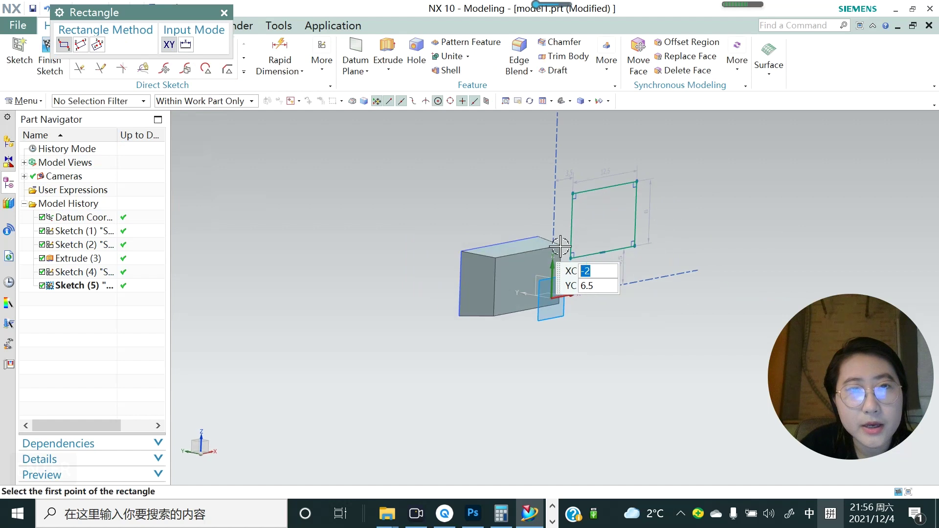
# Step: Try to extrude the new rectangle 8 mm with the Intersect Boolean against the existing block
pyautogui.click(382, 61)
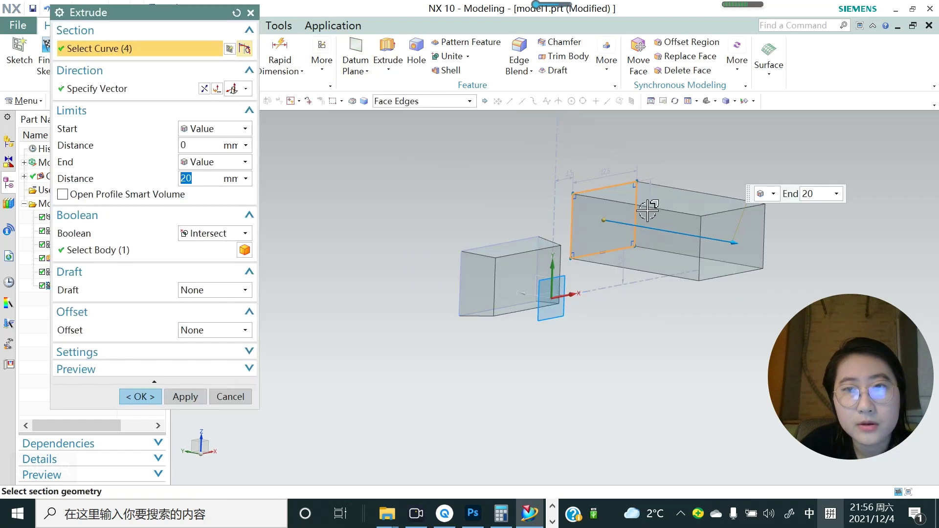
pyautogui.moveTo(647, 210); pyautogui.dragTo(643, 230, button='middle')
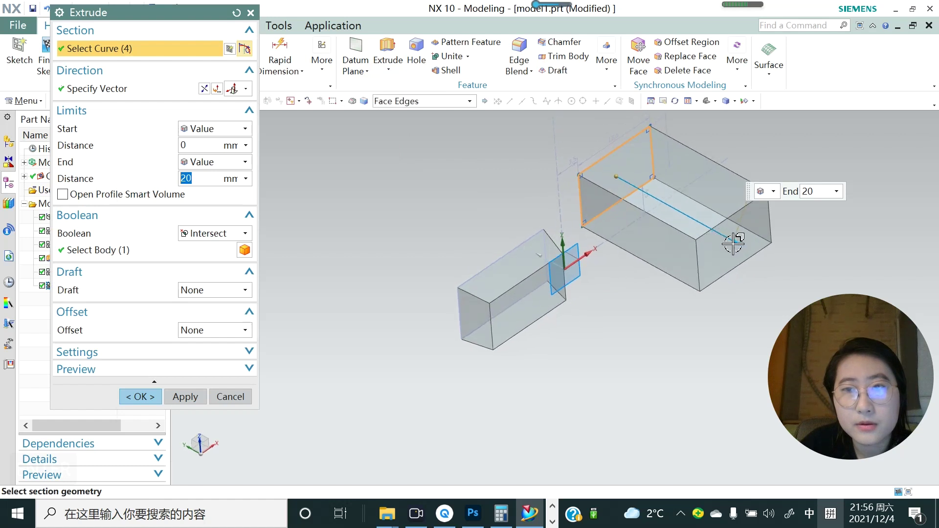
pyautogui.moveTo(693, 222); pyautogui.dragTo(666, 203)
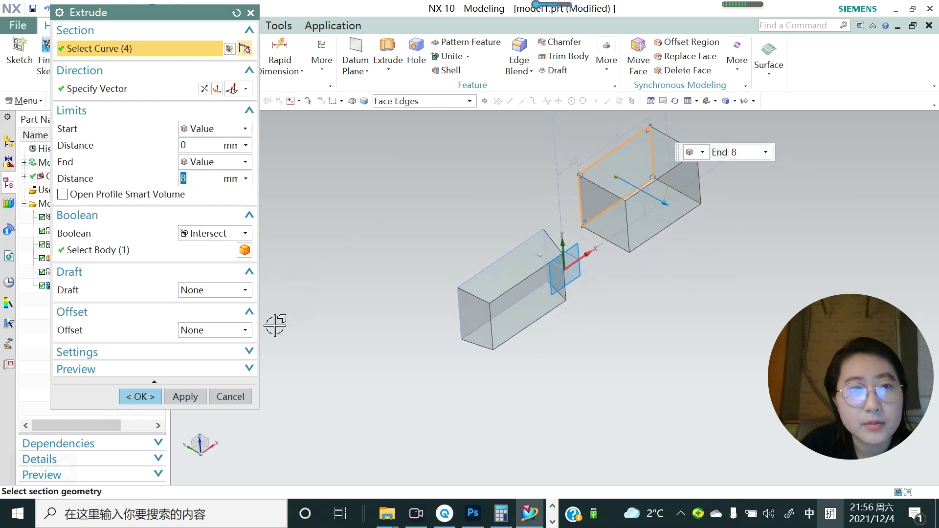
pyautogui.click(150, 399)
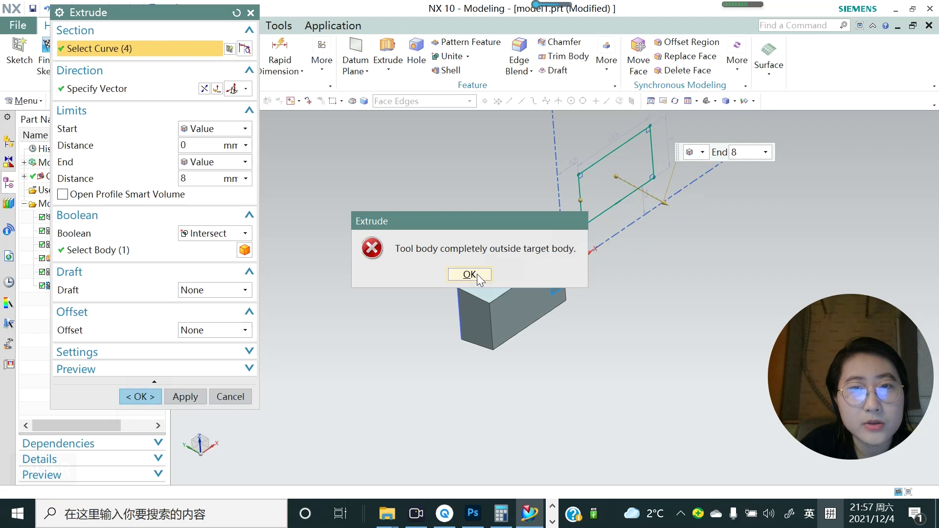
pyautogui.click(477, 274)
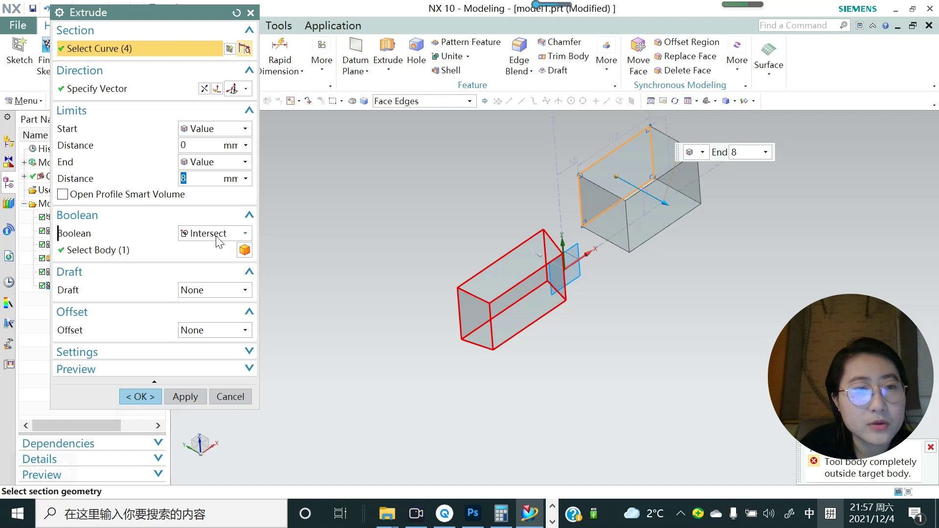
# Step: Switch the extrusion's Boolean to None and create it as a separate body
pyautogui.click(246, 235)
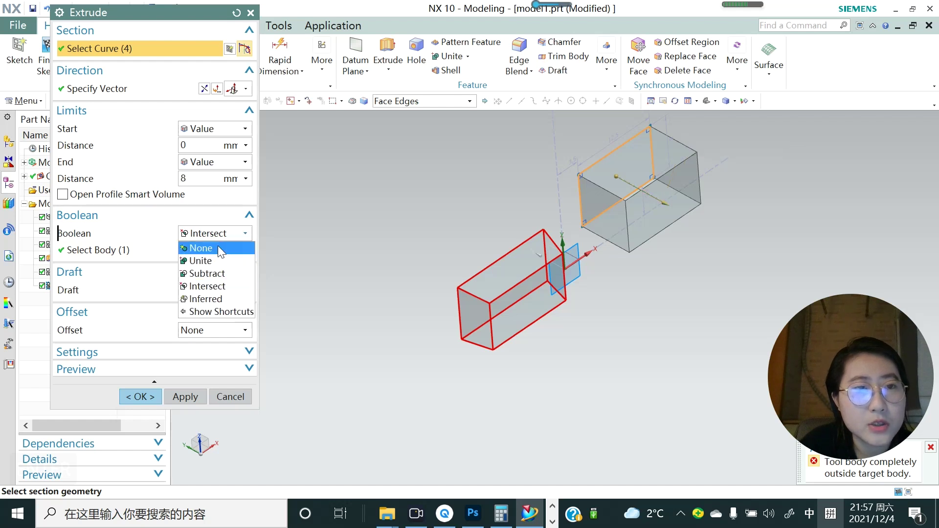
pyautogui.click(216, 248)
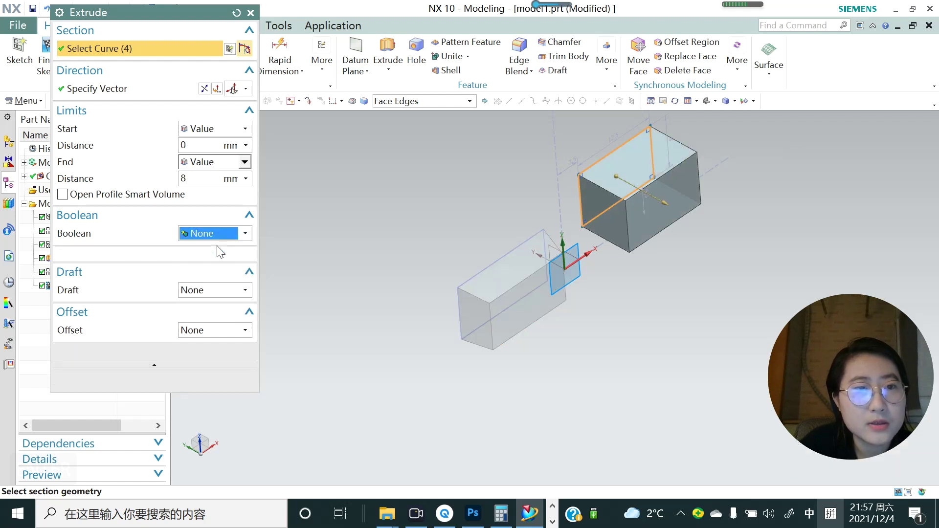
pyautogui.click(148, 382)
pyautogui.scroll(-1, 409, 326)
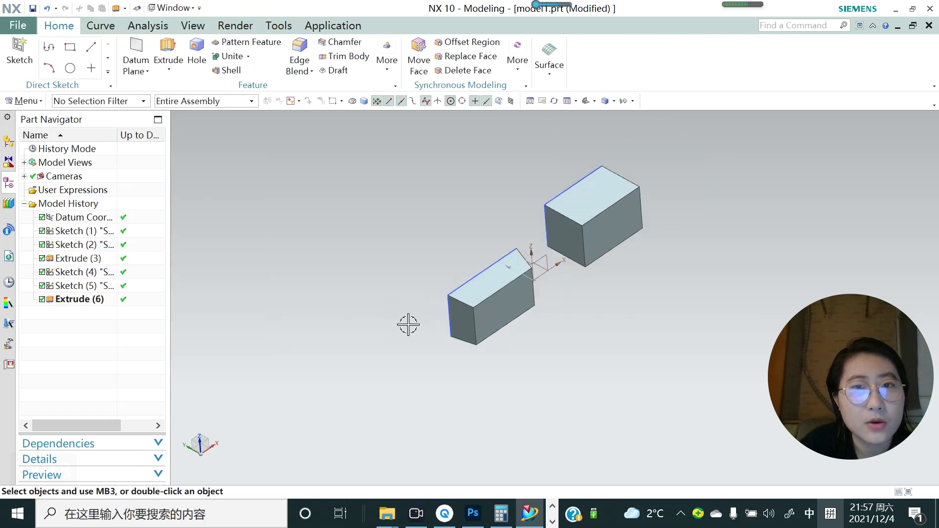
# Step: Edit the second block's extrusion to use a Symmetric Value limit with a distance of 20 mm
pyautogui.doubleClick(89, 300)
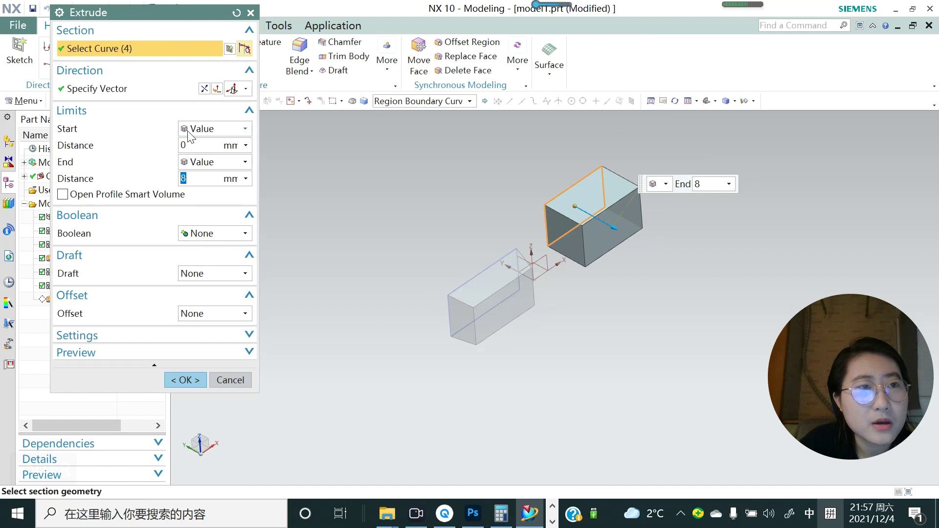
pyautogui.click(242, 131)
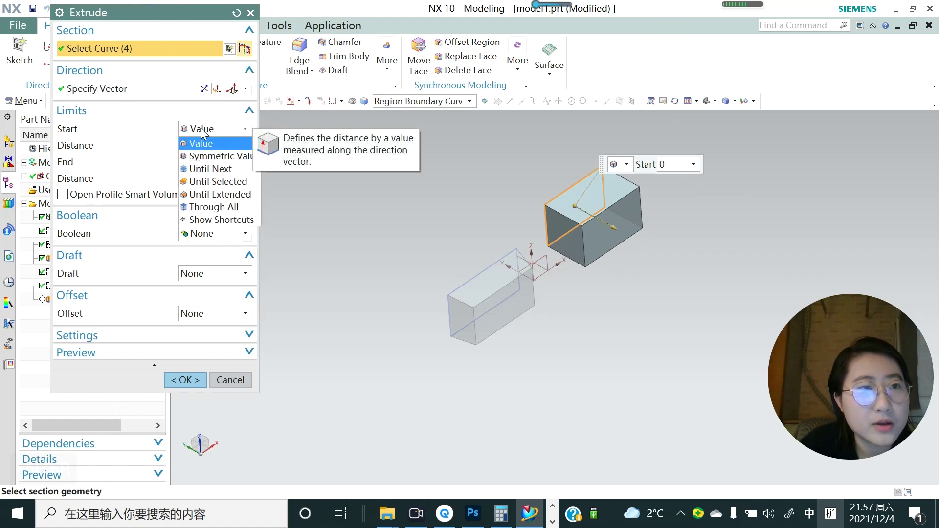
pyautogui.click(164, 132)
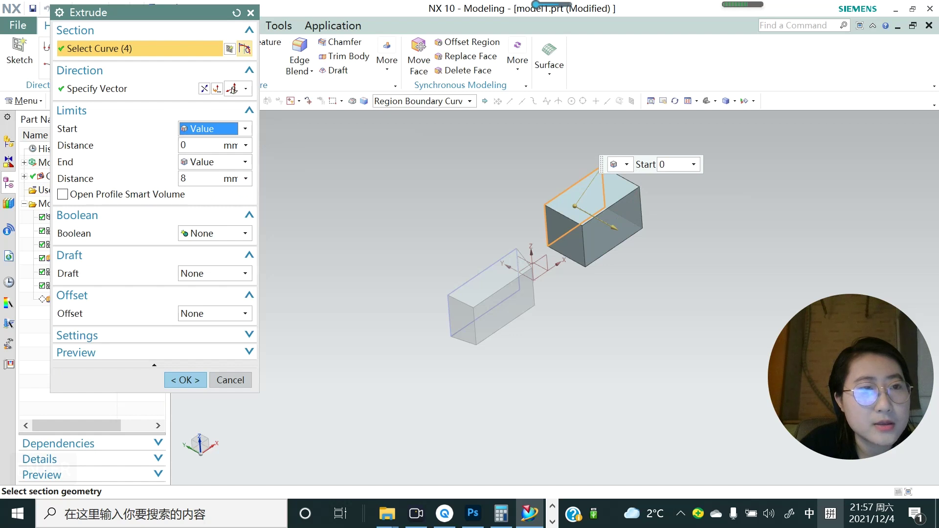
pyautogui.click(245, 129)
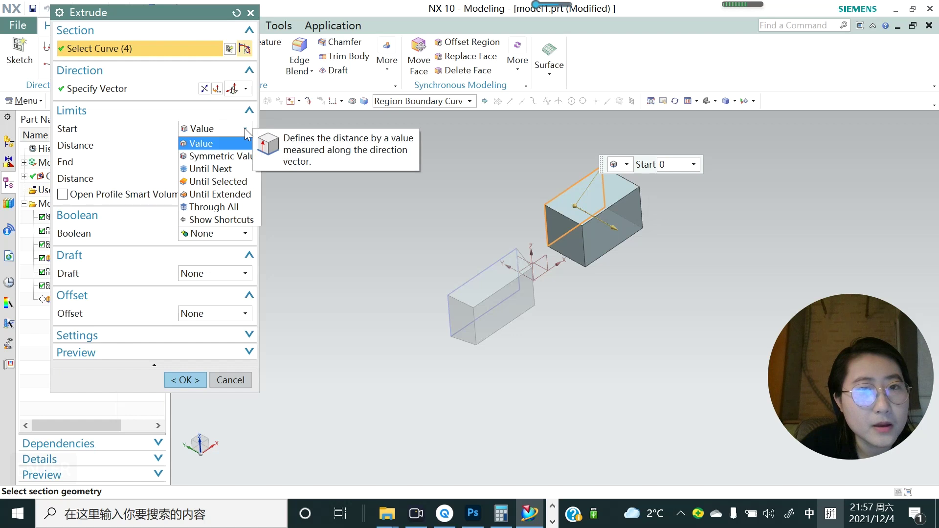
pyautogui.click(215, 156)
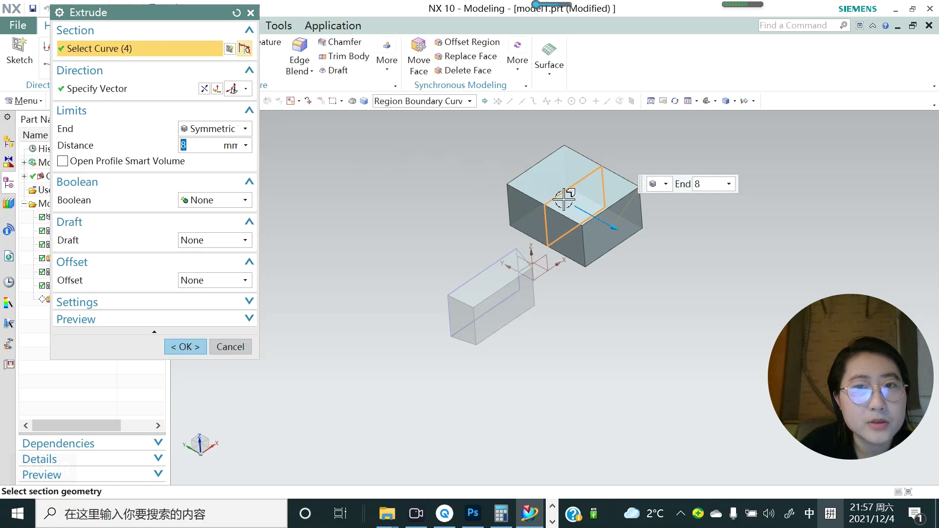
pyautogui.scroll(1, 565, 201)
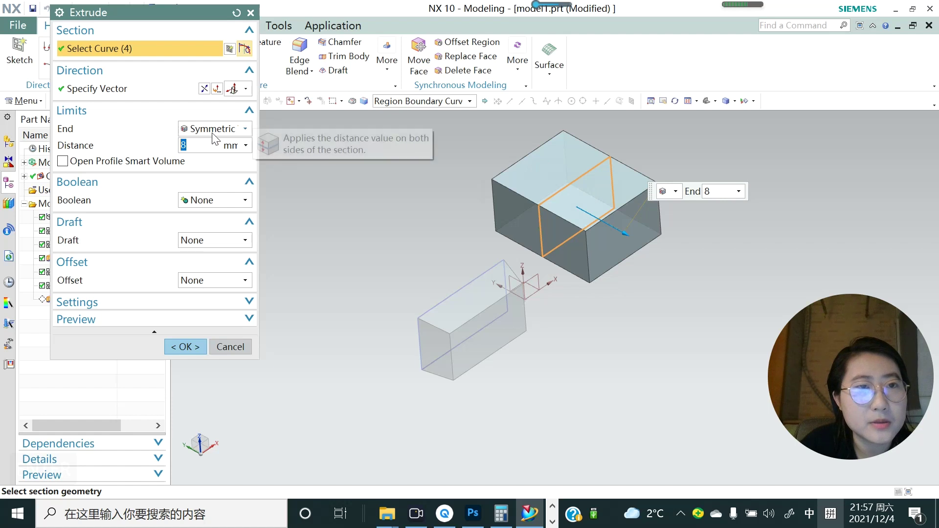
pyautogui.click(192, 146)
pyautogui.write('20')
pyautogui.press('Return')
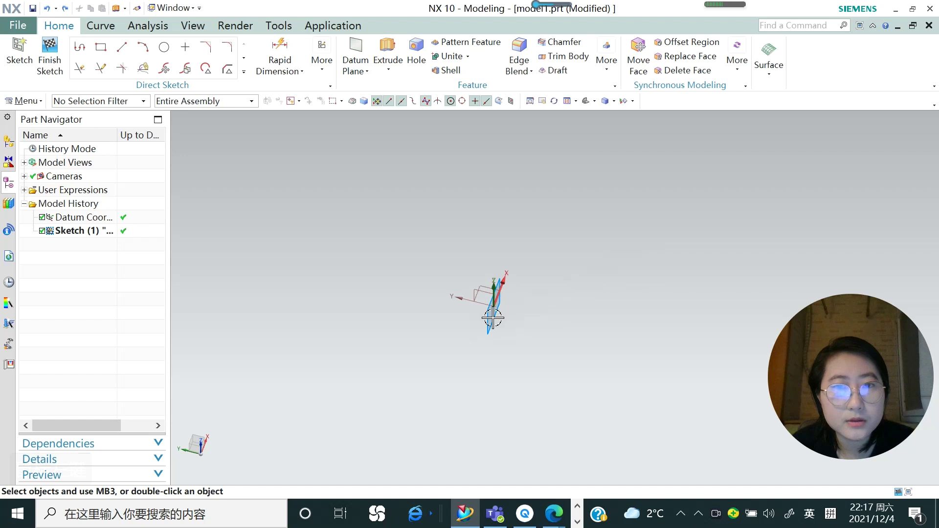
# Step: Create a new on-plane sketch on the XZ datum plane
pyautogui.moveTo(499, 303)
pyautogui.mouseDown(button='middle')
pyautogui.moveTo(489, 311)
pyautogui.moveTo(515, 296)
pyautogui.moveTo(481, 295)
pyautogui.moveTo(452, 265)
pyautogui.mouseUp(button='middle')
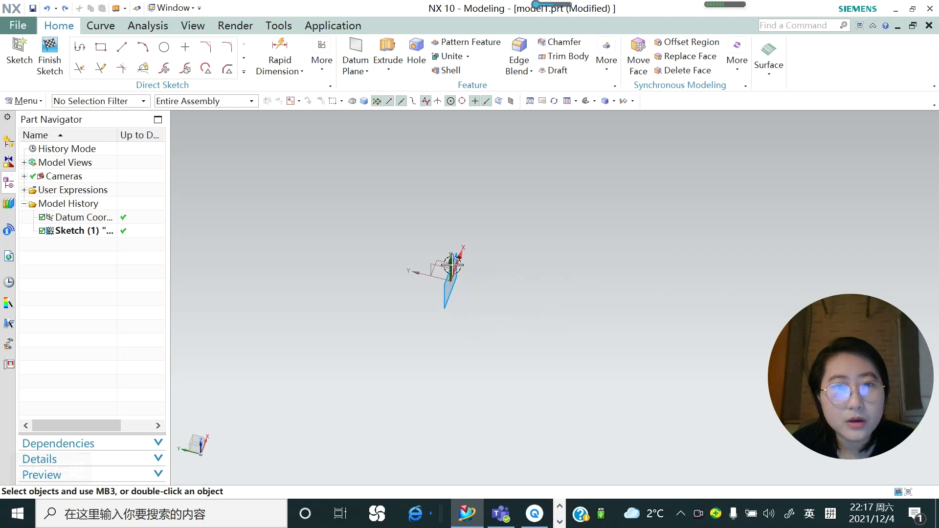
pyautogui.click(19, 51)
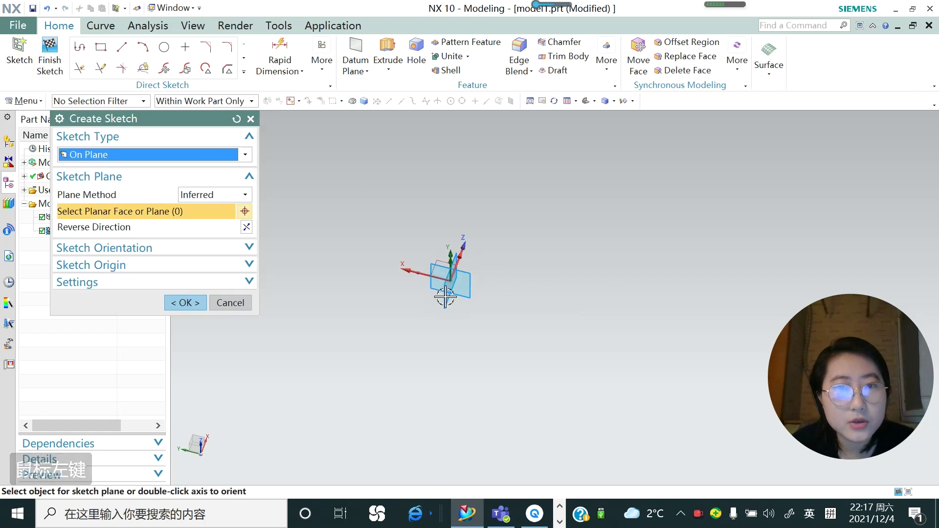
pyautogui.moveTo(457, 270); pyautogui.dragTo(491, 281, button='middle')
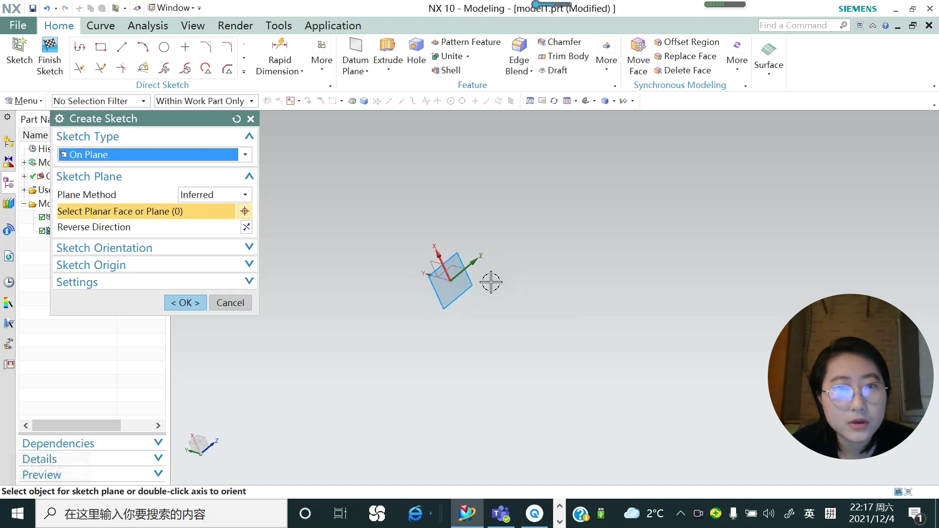
pyautogui.click(453, 254)
pyautogui.click(186, 302)
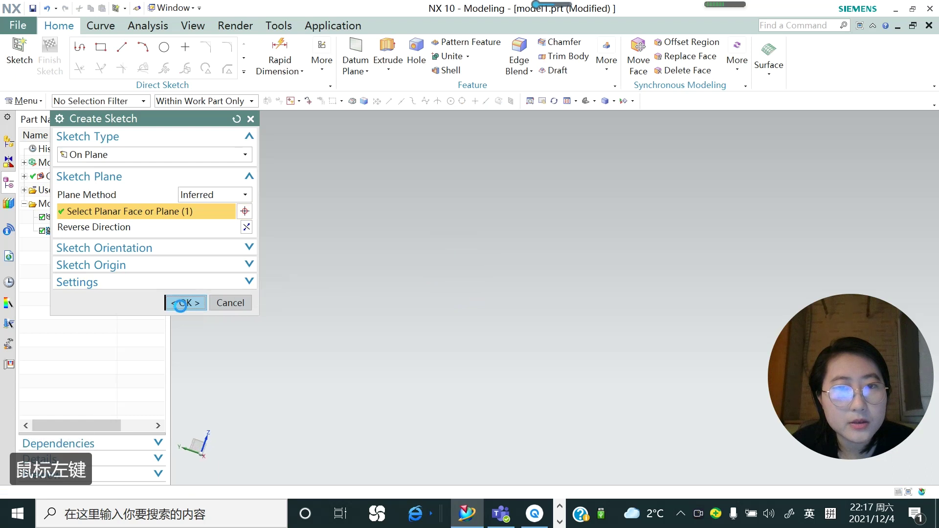
# Step: Sketch a rectangle about 1 mm wide and 0.55 mm high beside the origin on the negative X side
pyautogui.click(100, 47)
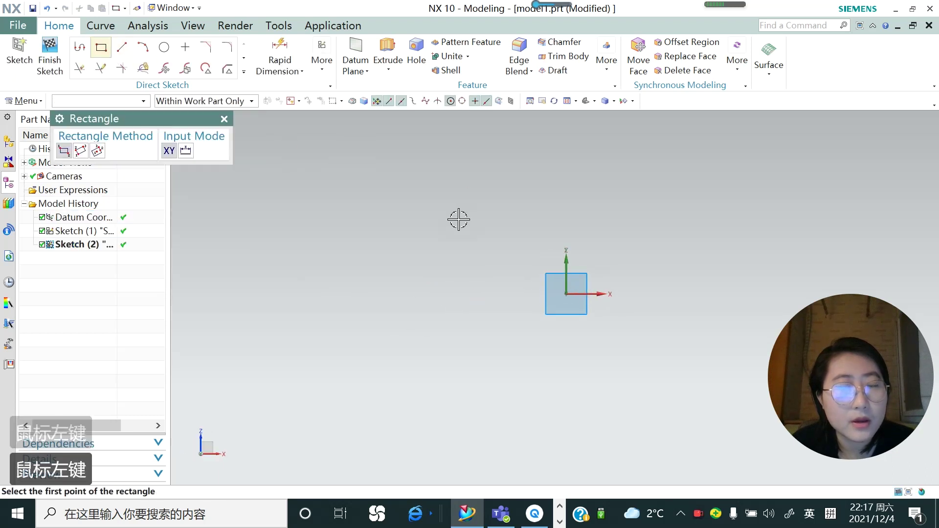
pyautogui.click(497, 288)
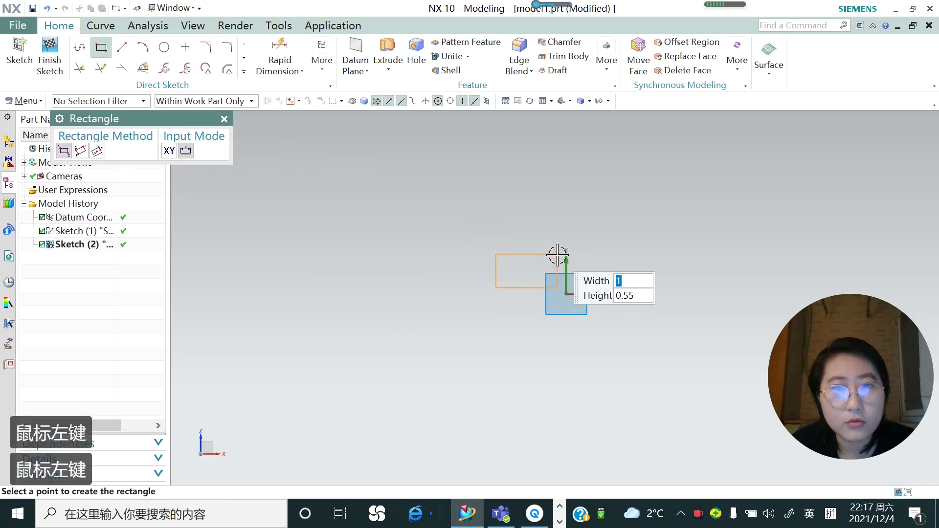
pyautogui.click(556, 255)
pyautogui.click(224, 118)
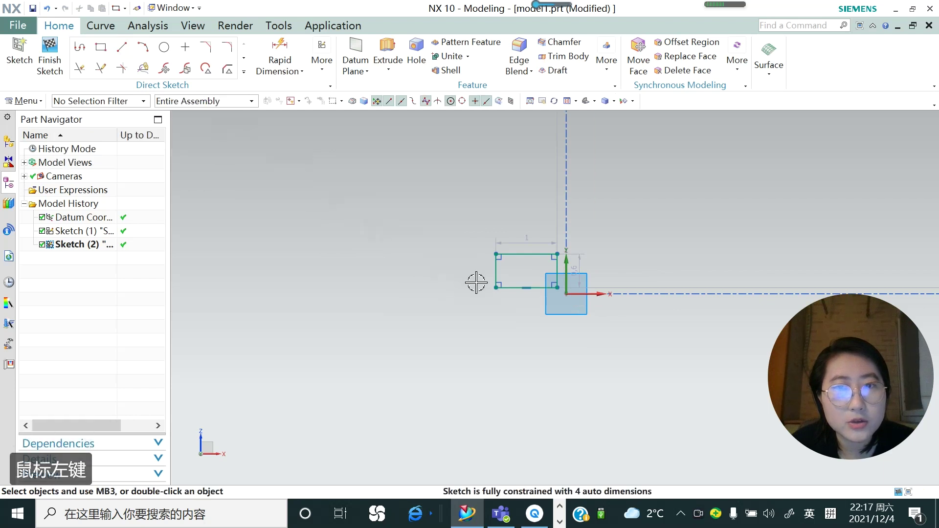
pyautogui.scroll(2, 478, 282)
pyautogui.scroll(-2, 477, 284)
pyautogui.moveTo(470, 277)
pyautogui.mouseDown(button='middle')
pyautogui.moveTo(499, 294)
pyautogui.moveTo(431, 241)
pyautogui.mouseUp(button='middle')
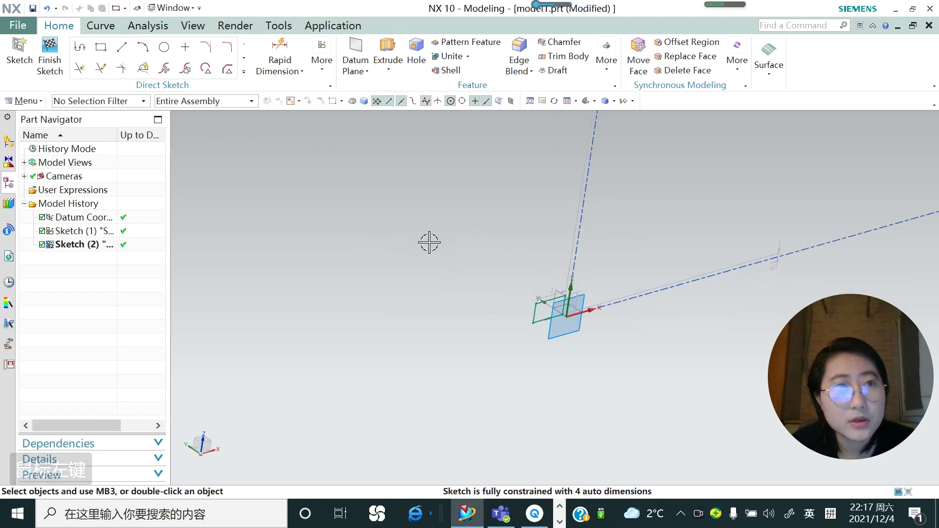
# Step: Finish the sketch and create a datum plane offset 3 mm from the XZ plane
pyautogui.click(49, 59)
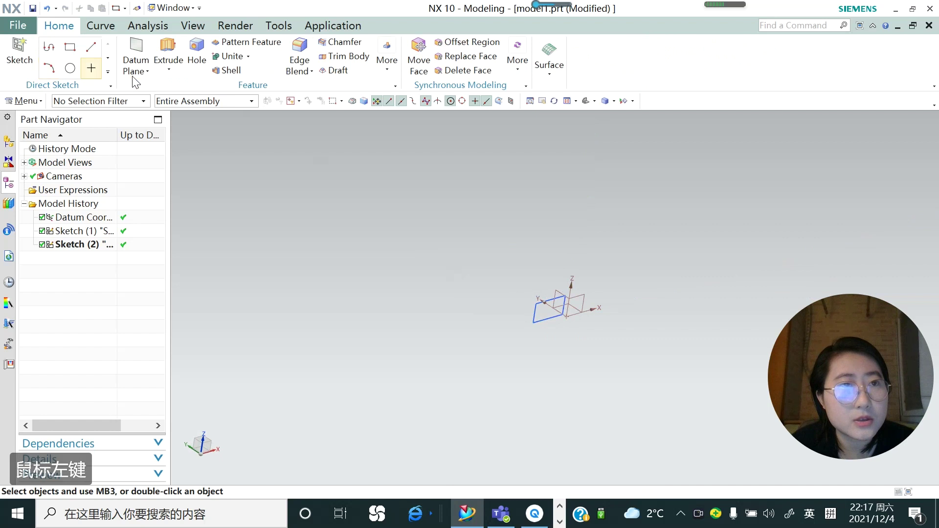
pyautogui.click(141, 71)
pyautogui.click(147, 83)
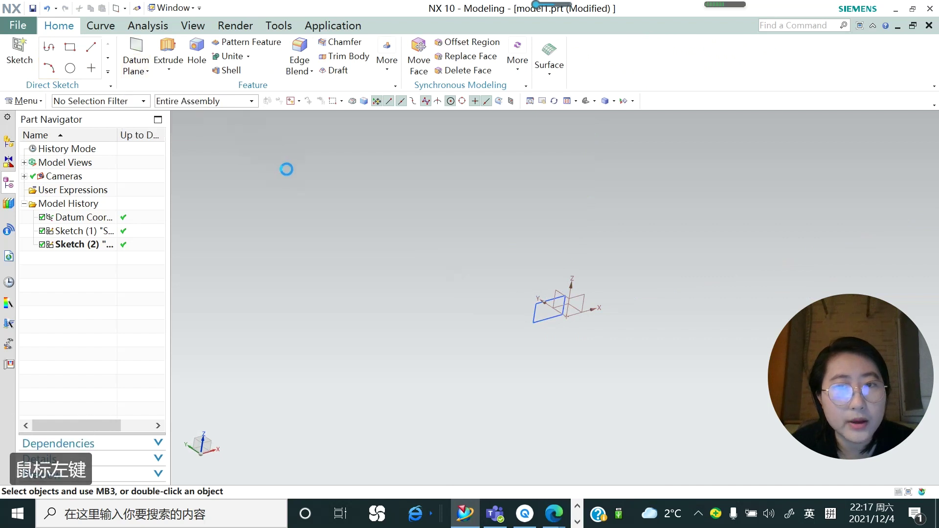
pyautogui.click(586, 293)
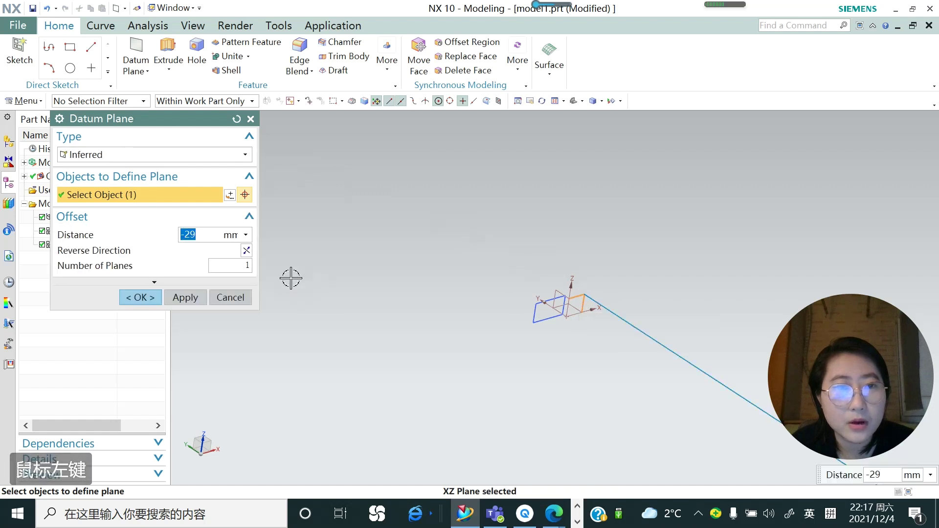
pyautogui.click(174, 240)
pyautogui.write('3')
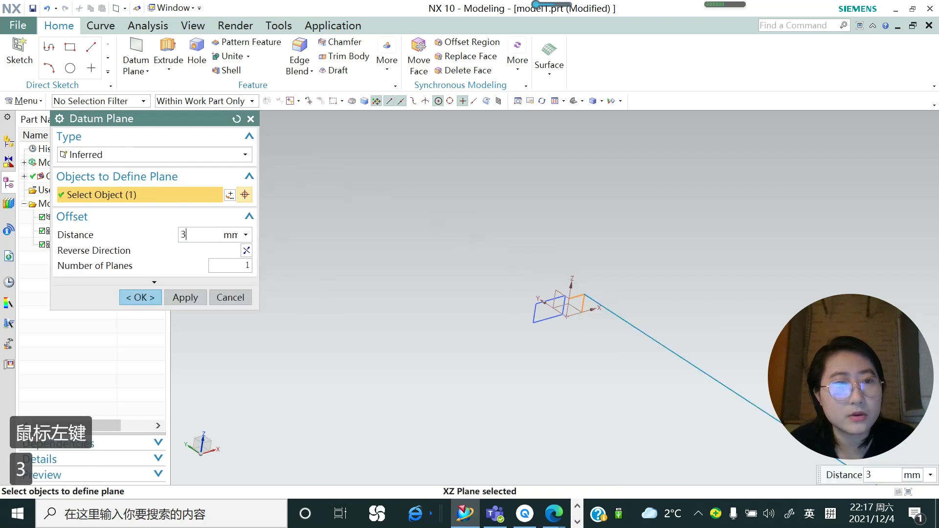
pyautogui.click(184, 295)
pyautogui.scroll(3, 536, 287)
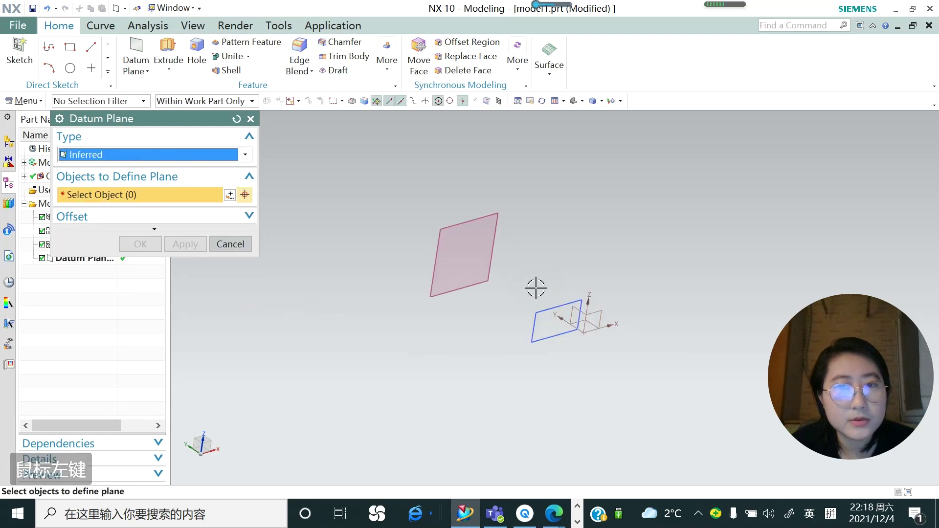
pyautogui.click(230, 243)
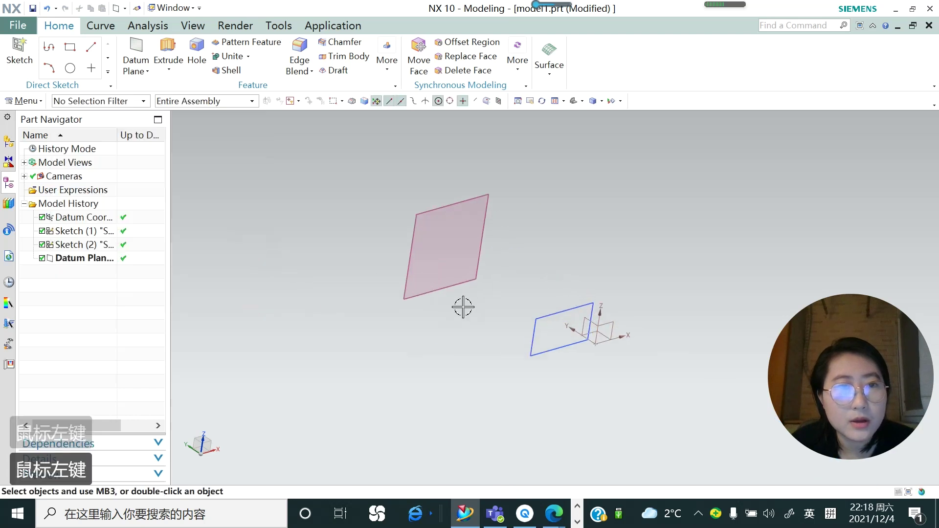
# Step: Extrude the small rectangle sketch in the reversed direction with the End limit Until Selected, picking the offset datum plane
pyautogui.click(563, 313)
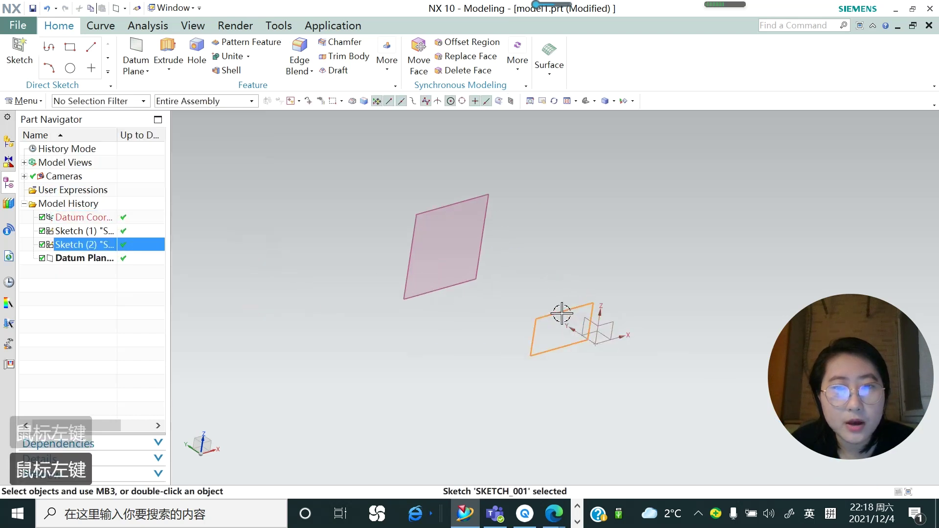
pyautogui.click(169, 71)
pyautogui.click(166, 88)
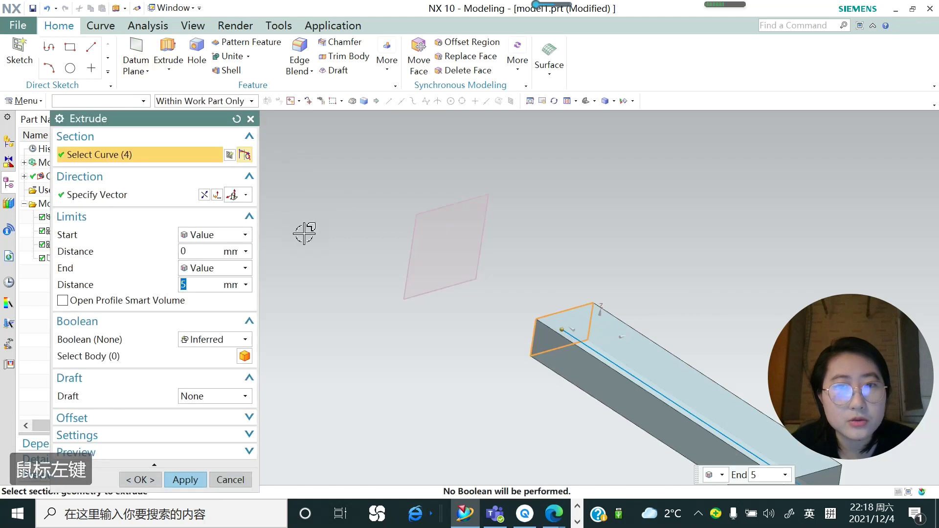
pyautogui.click(204, 195)
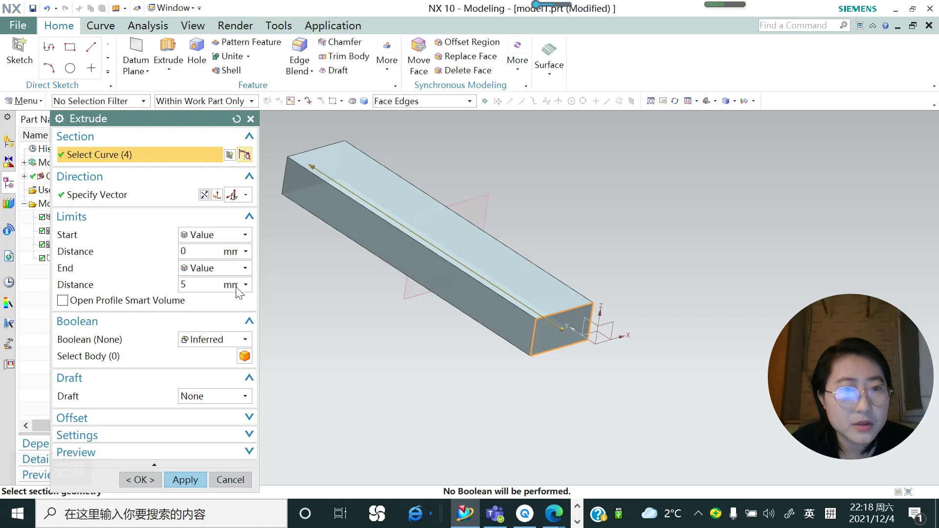
pyautogui.click(244, 269)
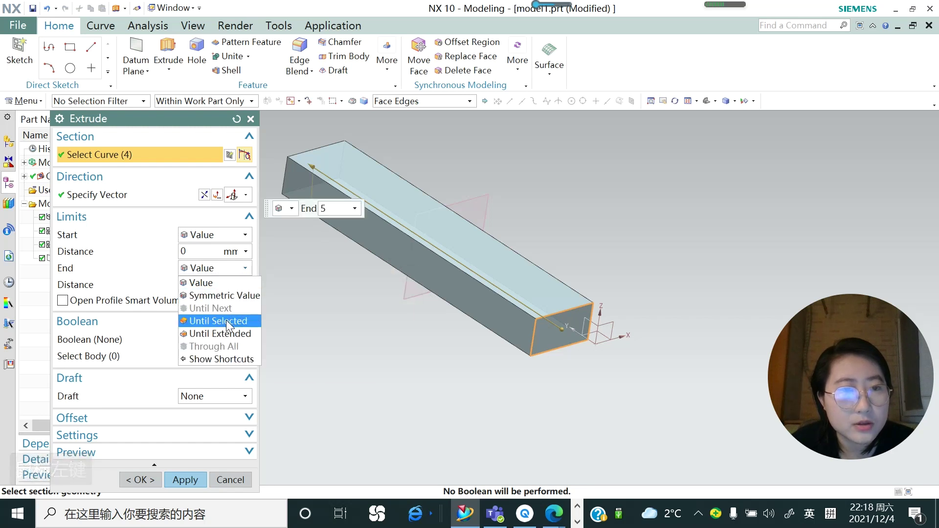
pyautogui.click(227, 322)
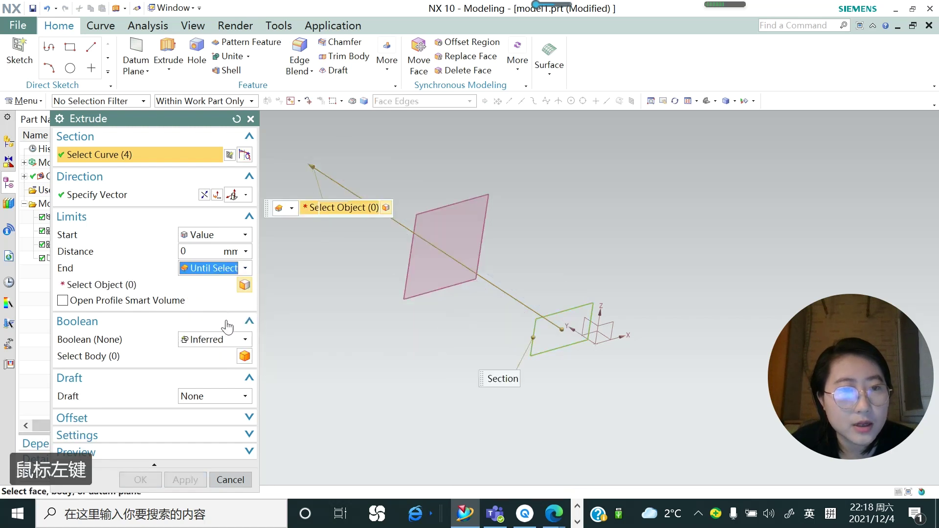
pyautogui.click(415, 252)
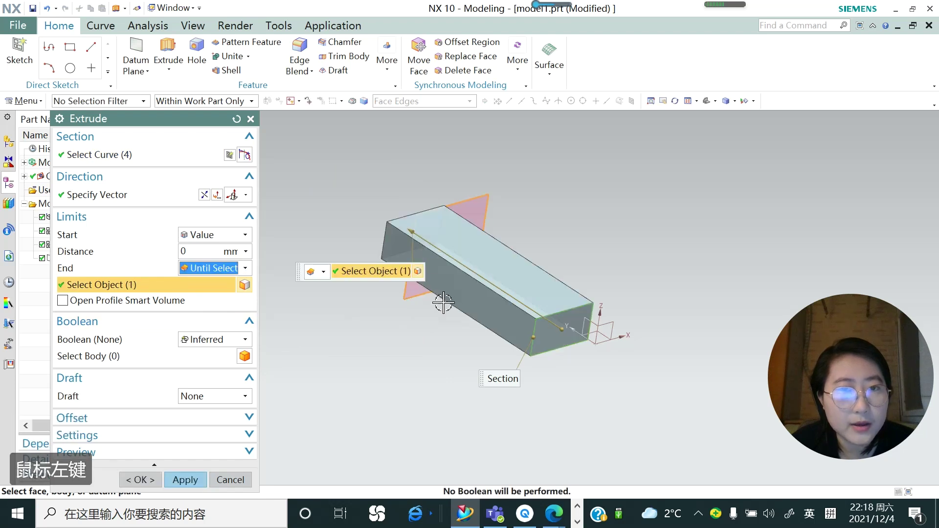
pyautogui.moveTo(449, 261); pyautogui.dragTo(404, 224, button='middle')
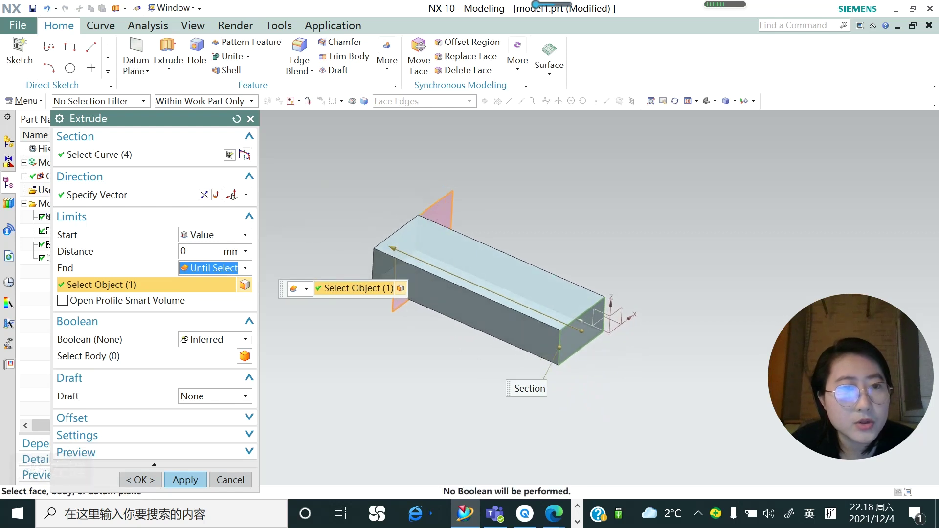
# Step: Try start distances of 1 mm and -1 mm for the extrusion, then return the start distance to 0 mm
pyautogui.click(182, 251)
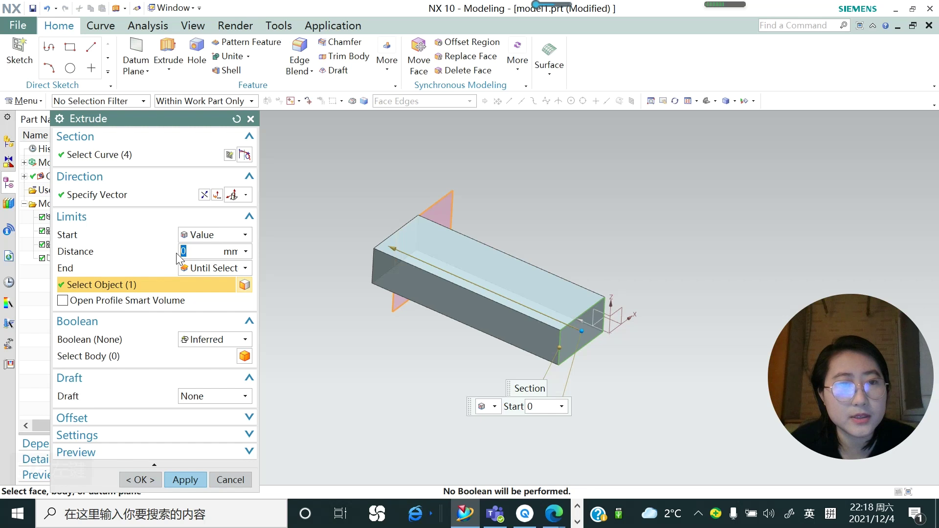
pyautogui.write('1')
pyautogui.press('Return')
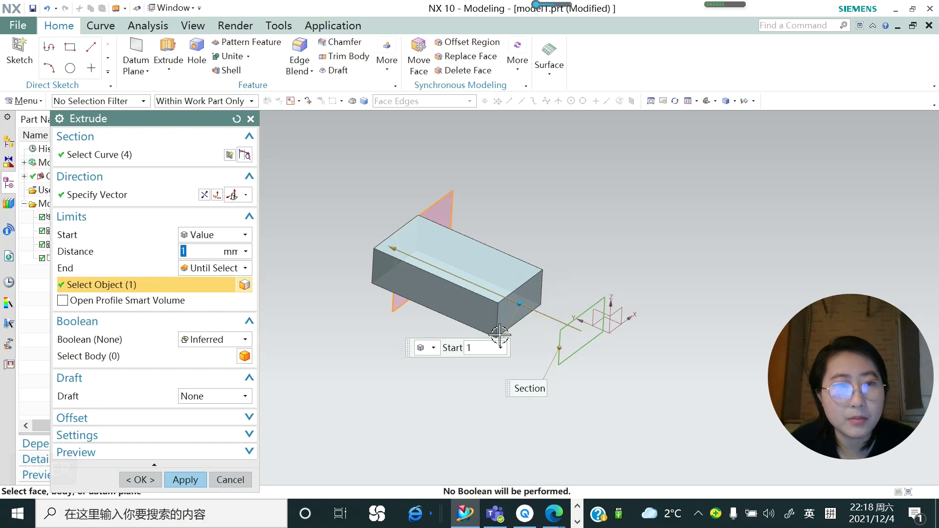
pyautogui.write('-1')
pyautogui.press('Return')
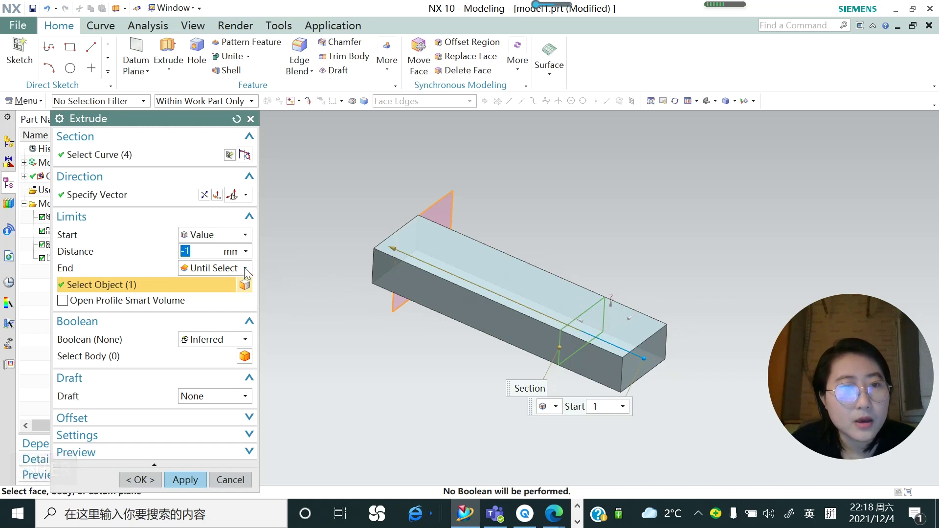
pyautogui.moveTo(190, 251); pyautogui.dragTo(176, 258)
pyautogui.write('0')
pyautogui.press('Return')
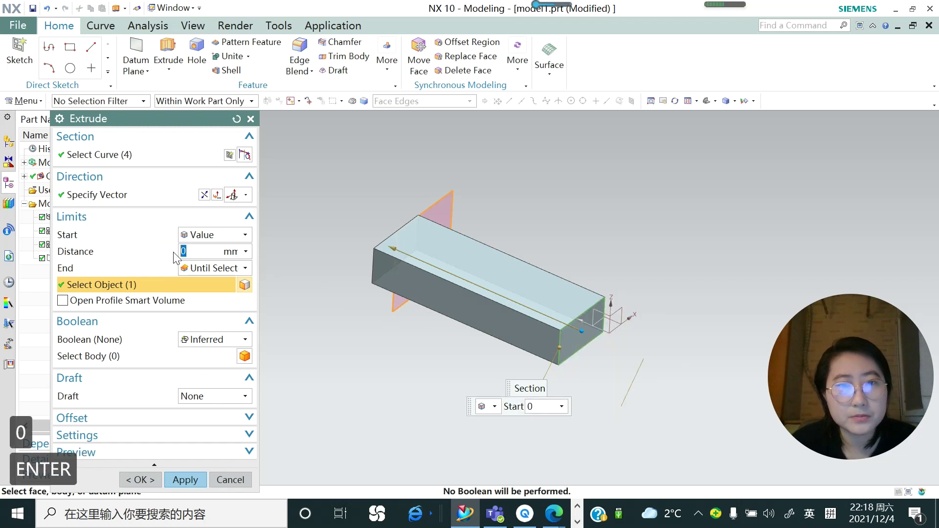
# Step: Switch the End limit back to Value, try an end distance of 1.65 mm and reverse the direction, then abandon the extrusion
pyautogui.click(245, 269)
pyautogui.click(240, 282)
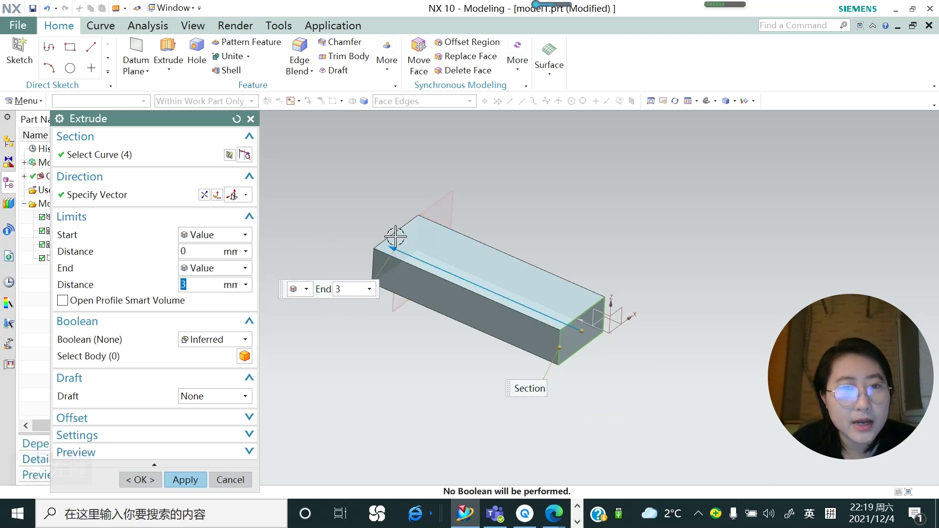
pyautogui.moveTo(396, 241); pyautogui.dragTo(681, 369)
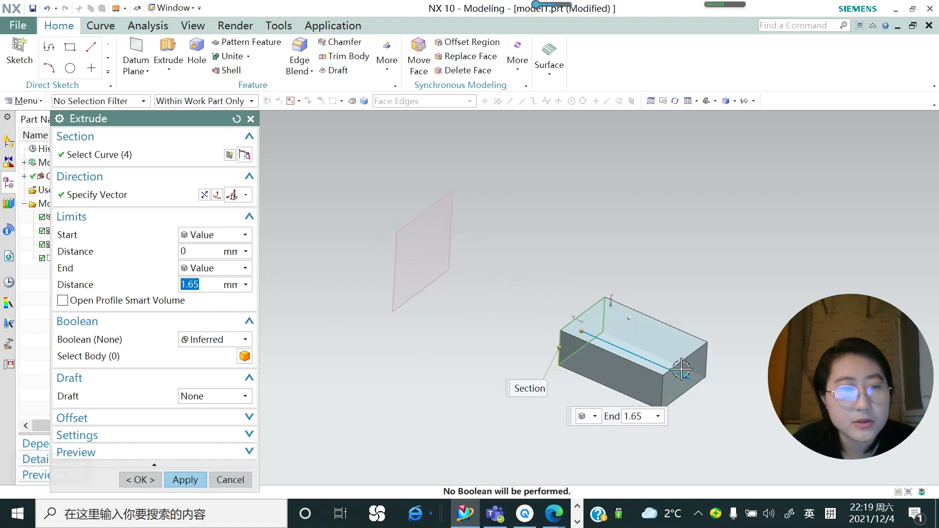
pyautogui.click(205, 196)
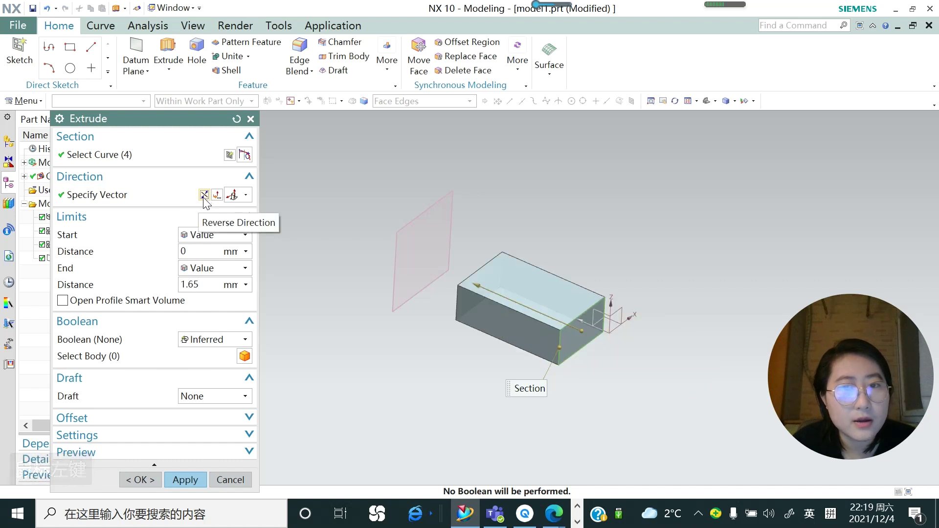
pyautogui.click(244, 268)
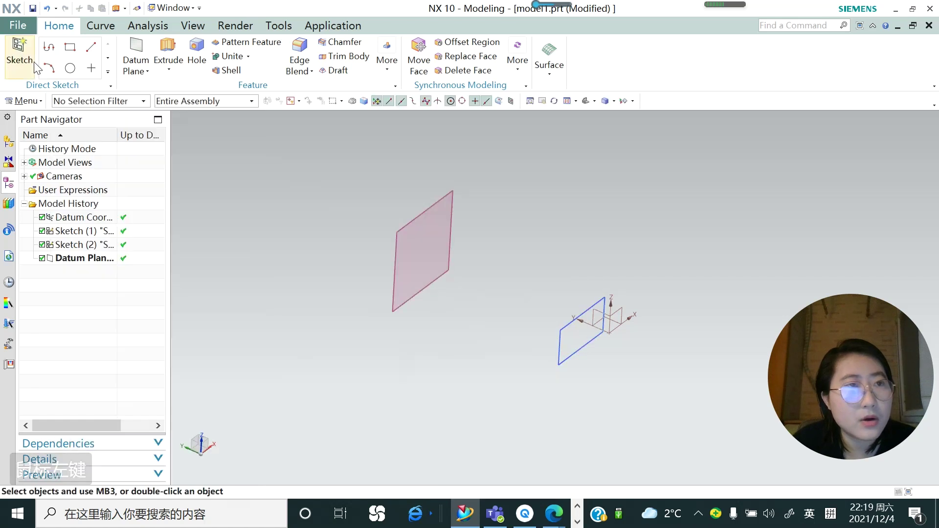
# Step: Create a sketch on the XY datum plane and draw a rectangle about 2.2 by 1.1 mm just before the offset datum plane
pyautogui.click(20, 52)
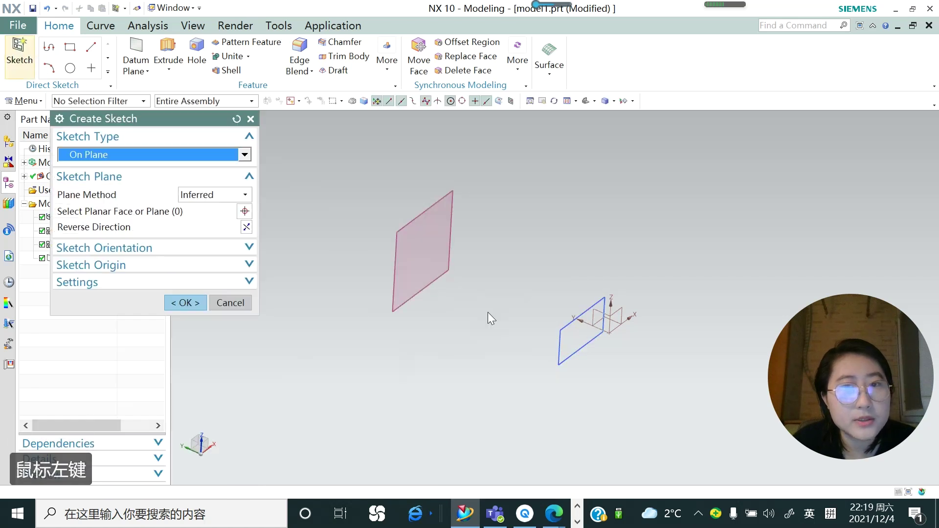
pyautogui.click(618, 324)
pyautogui.click(185, 302)
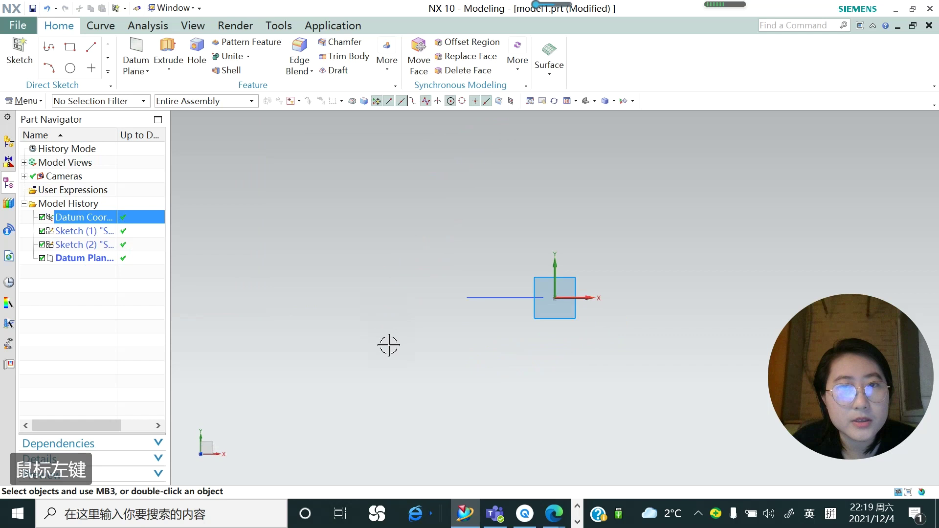
pyautogui.click(101, 47)
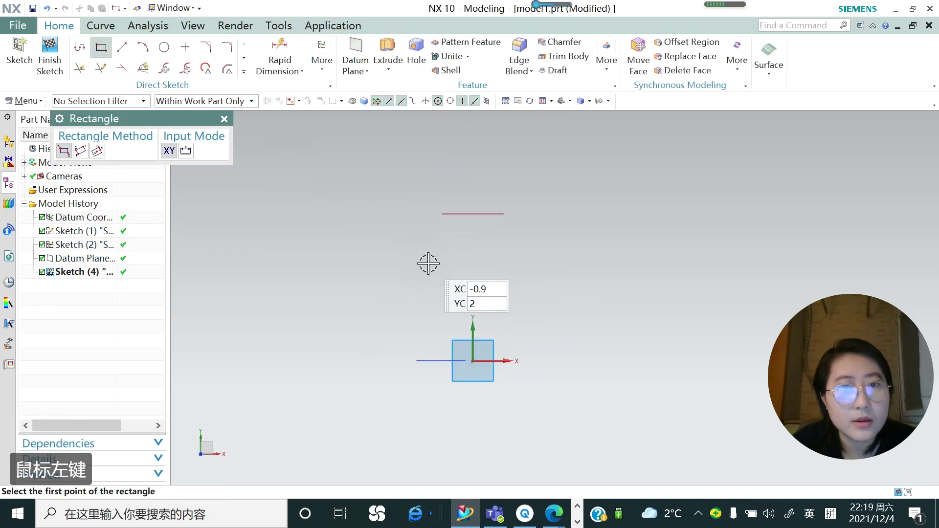
pyautogui.click(405, 290)
pyautogui.click(542, 223)
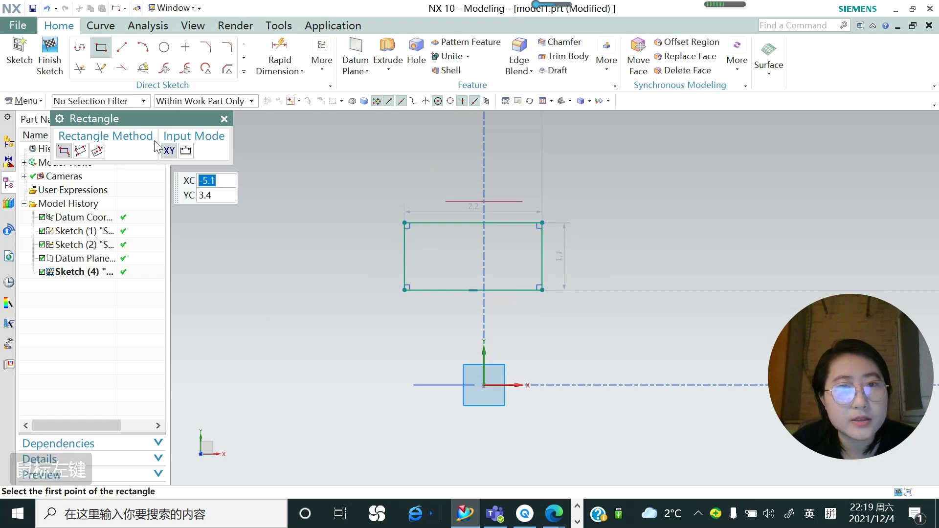
# Step: Draw a shallow upward-bulging arc across the rectangle, extending past both of its short sides
pyautogui.click(143, 47)
pyautogui.click(404, 290)
pyautogui.click(560, 264)
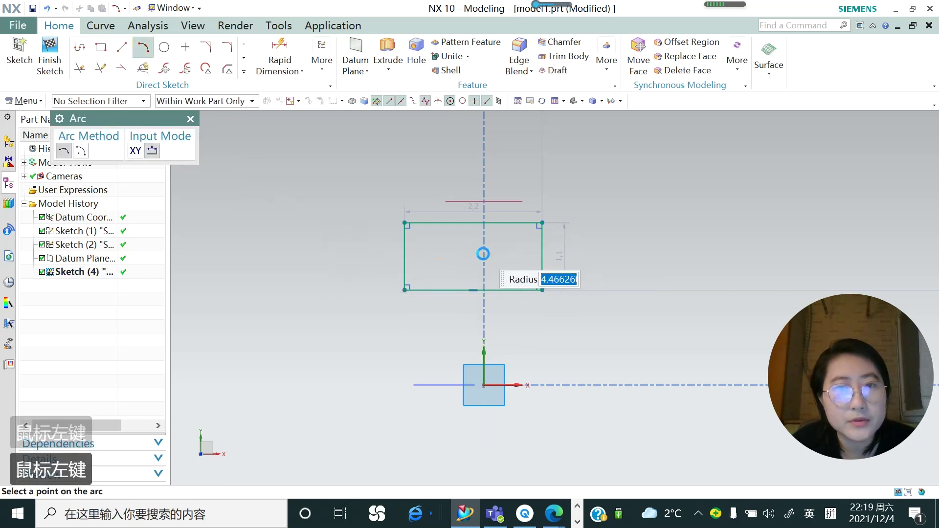
pyautogui.click(483, 254)
pyautogui.click(190, 119)
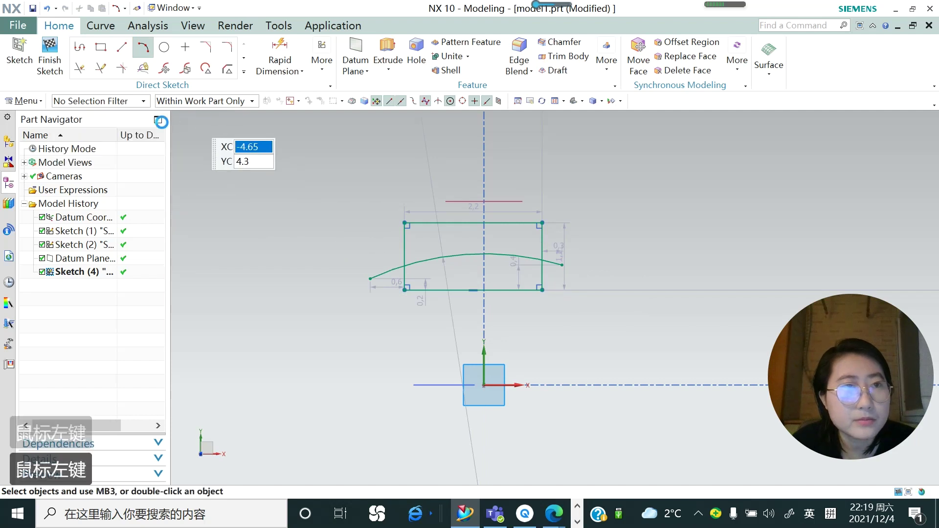
# Step: Trim the arc's overhanging ends and the rectangle portions below it, leaving a closed profile with one curved side
pyautogui.click(87, 70)
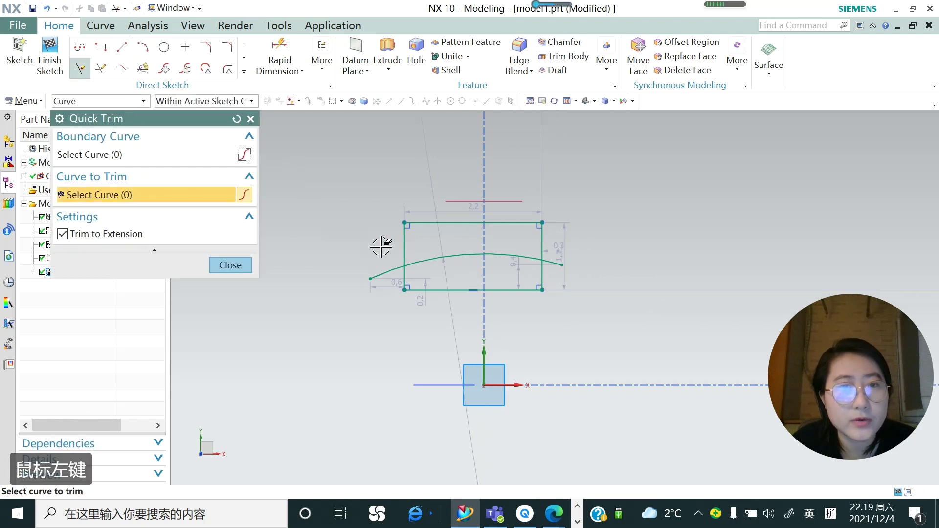
pyautogui.moveTo(399, 274)
pyautogui.mouseDown()
pyautogui.moveTo(460, 299)
pyautogui.moveTo(529, 285)
pyautogui.moveTo(558, 254)
pyautogui.mouseUp()
pyautogui.click(230, 265)
# Step: Extrude the curved-sided profile upward to an end distance of 1.4 mm and create the block
pyautogui.moveTo(472, 304); pyautogui.dragTo(448, 233, button='middle')
pyautogui.click(386, 67)
pyautogui.click(398, 87)
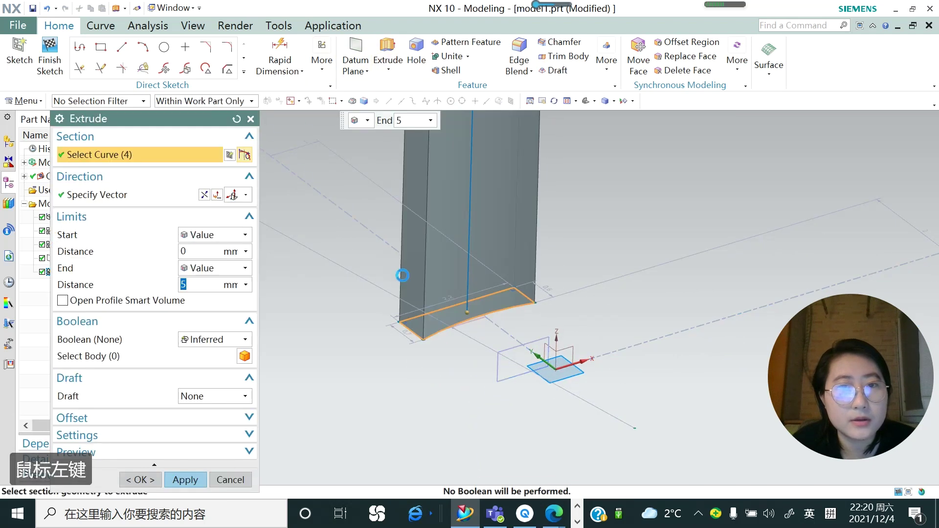
pyautogui.scroll(3, 418, 346)
pyautogui.moveTo(446, 190); pyautogui.dragTo(447, 302)
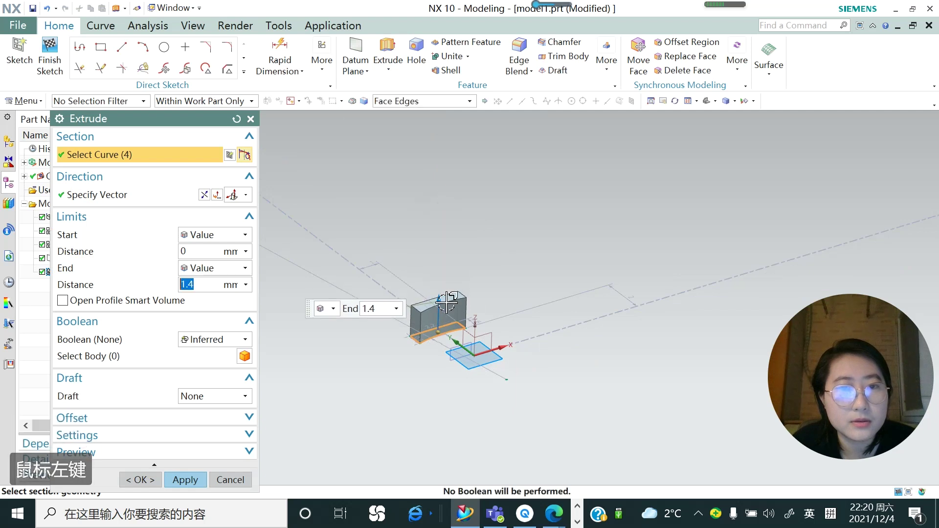
pyautogui.click(185, 480)
pyautogui.click(244, 480)
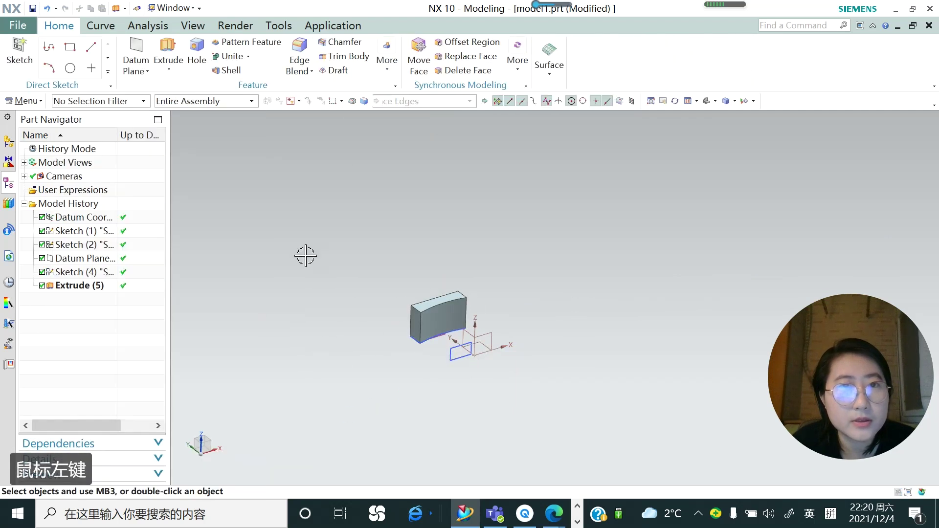
# Step: Start an extrusion of the small rectangle sketch, directed toward the curved-sided block, with the end limit set to Until Next
pyautogui.scroll(2, 423, 310)
pyautogui.click(469, 366)
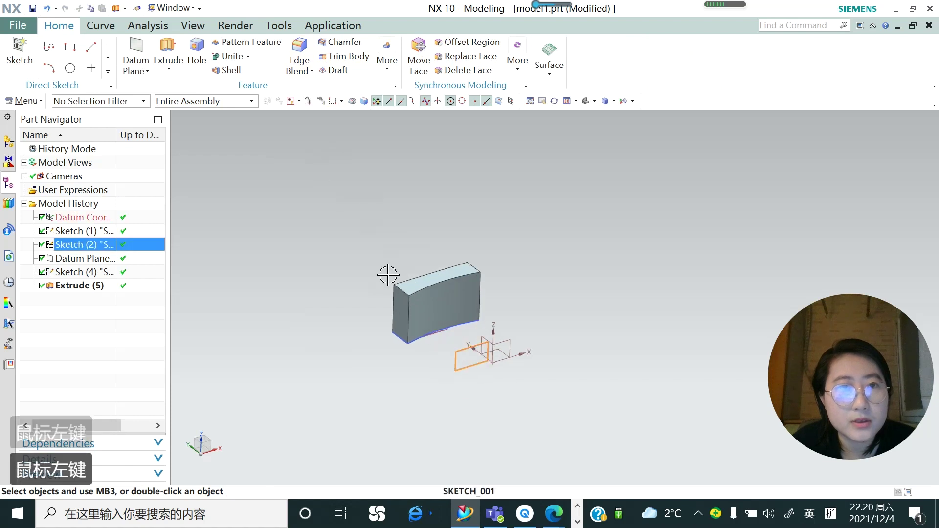
pyautogui.click(169, 70)
pyautogui.click(185, 88)
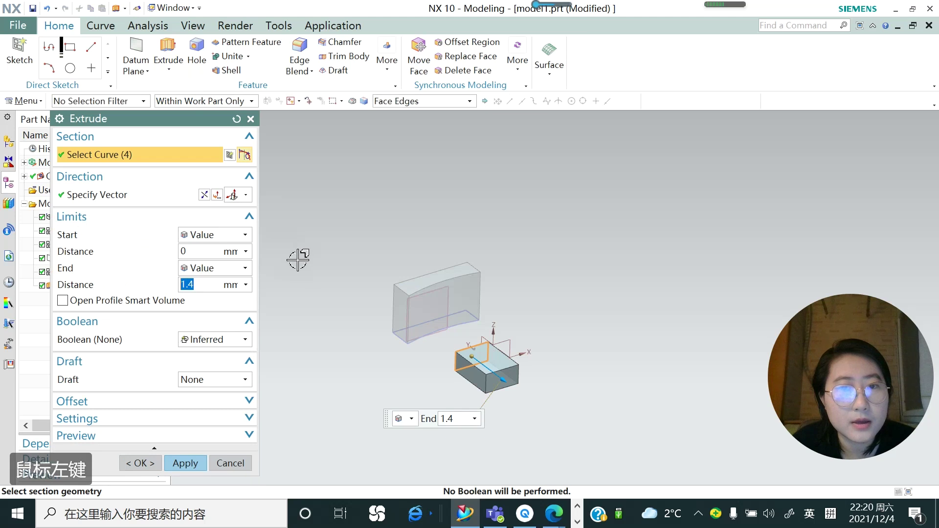
pyautogui.moveTo(329, 352); pyautogui.dragTo(450, 353, button='middle')
pyautogui.scroll(-4, 451, 353)
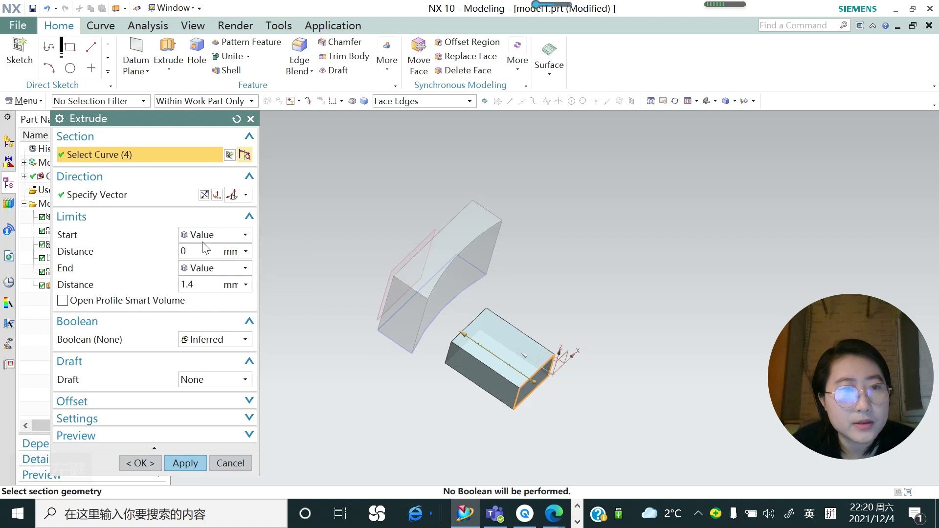
pyautogui.click(245, 268)
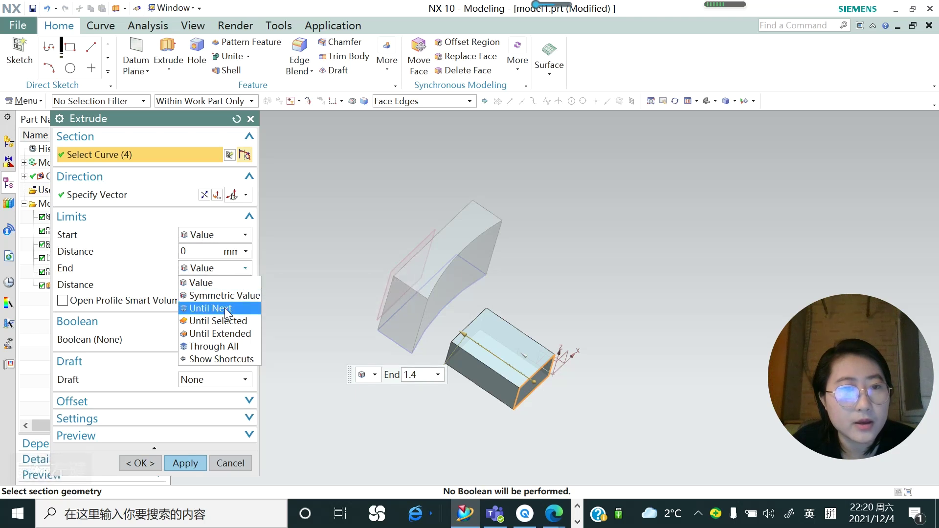
pyautogui.click(211, 308)
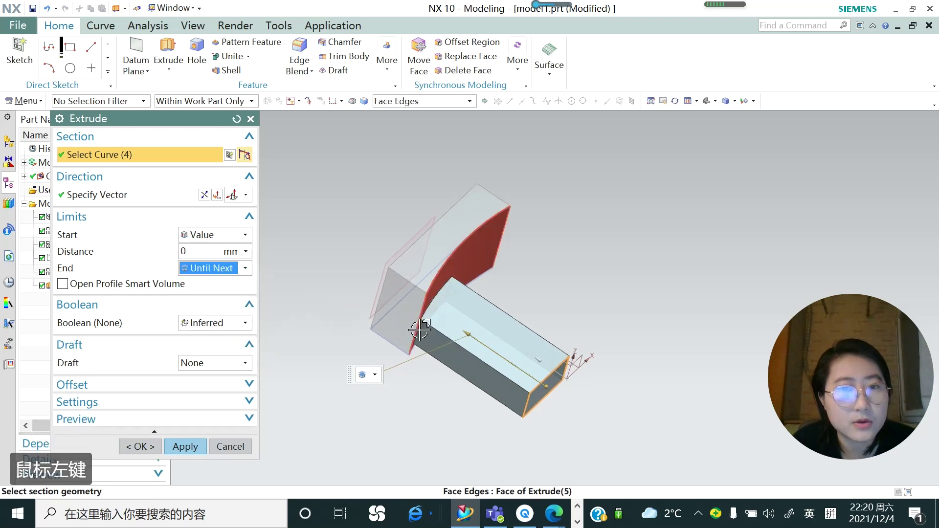
pyautogui.moveTo(428, 330); pyautogui.dragTo(447, 326, button='middle')
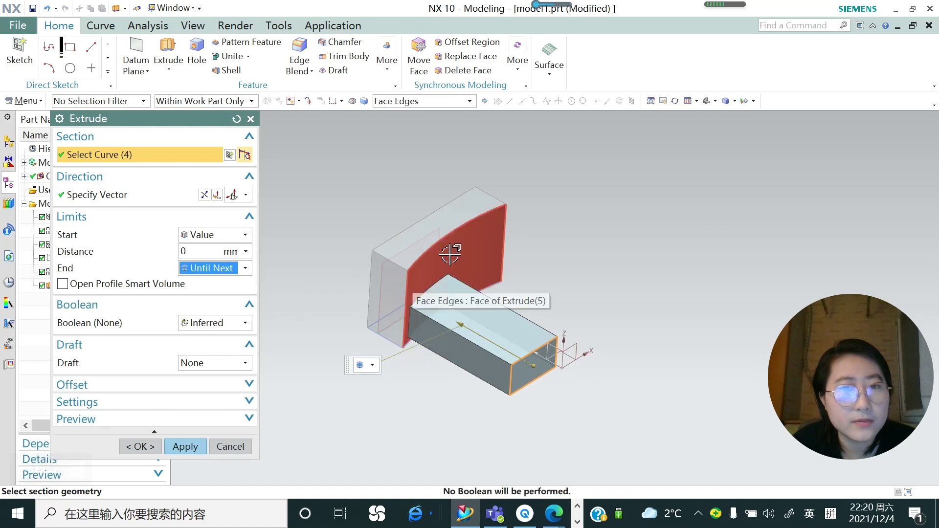
# Step: Change the extrusion's end limit to Until Selected and pick the block's curved face as the limit
pyautogui.click(245, 270)
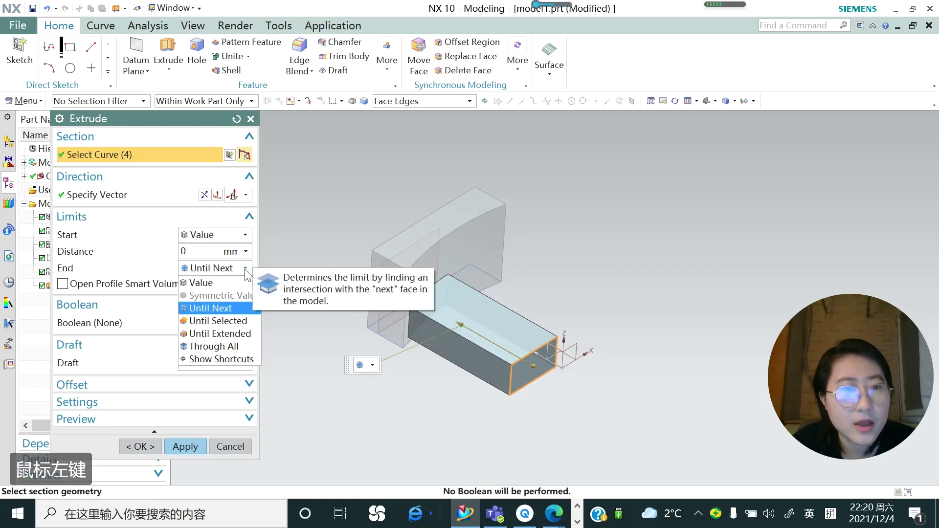
pyautogui.click(225, 323)
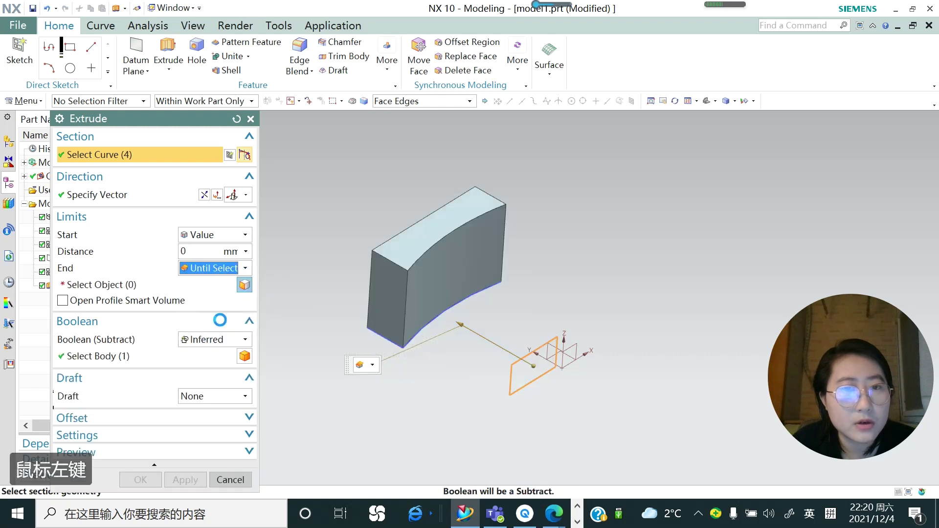
pyautogui.click(434, 286)
pyautogui.click(505, 302)
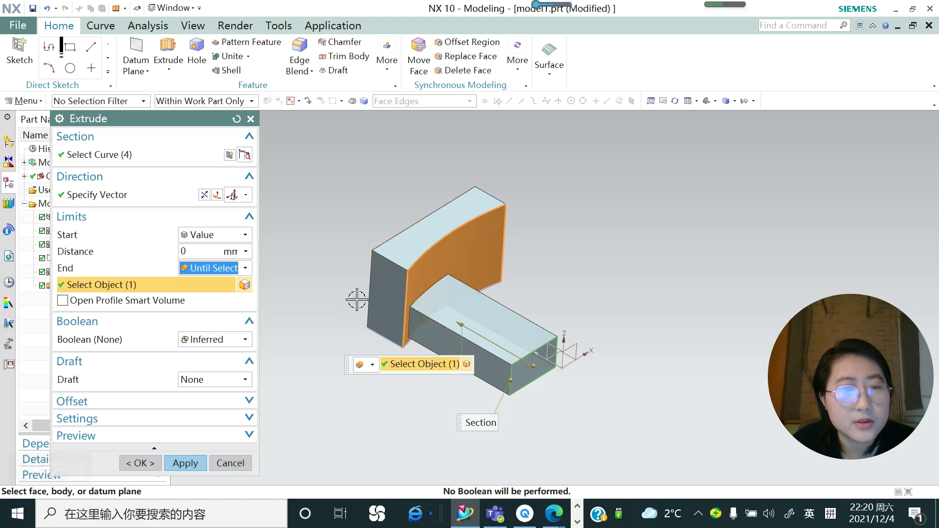
# Step: Switch the extrusion's end limit to Until Extended, using the block's curved face as the limiting object
pyautogui.click(246, 269)
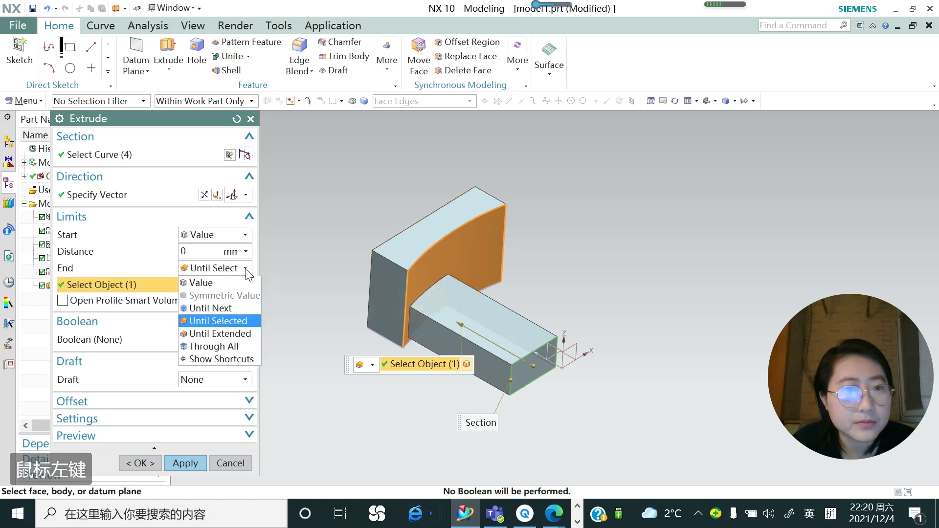
pyautogui.click(231, 338)
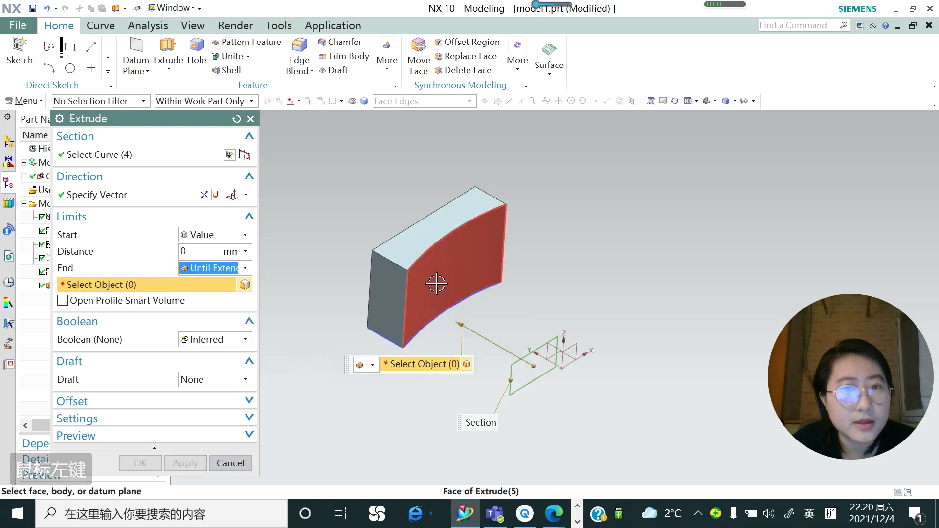
pyautogui.click(431, 299)
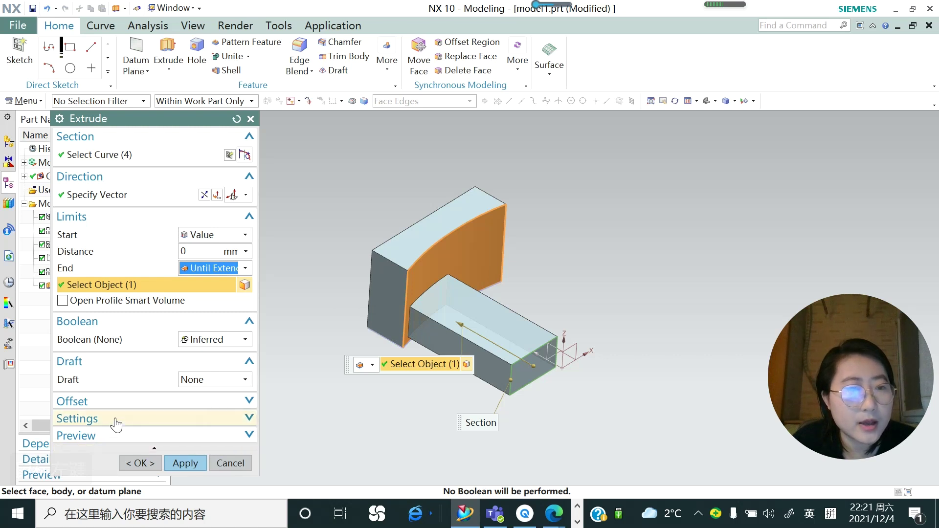
# Step: Set the extrusion's body type to Sheet in its settings
pyautogui.click(248, 417)
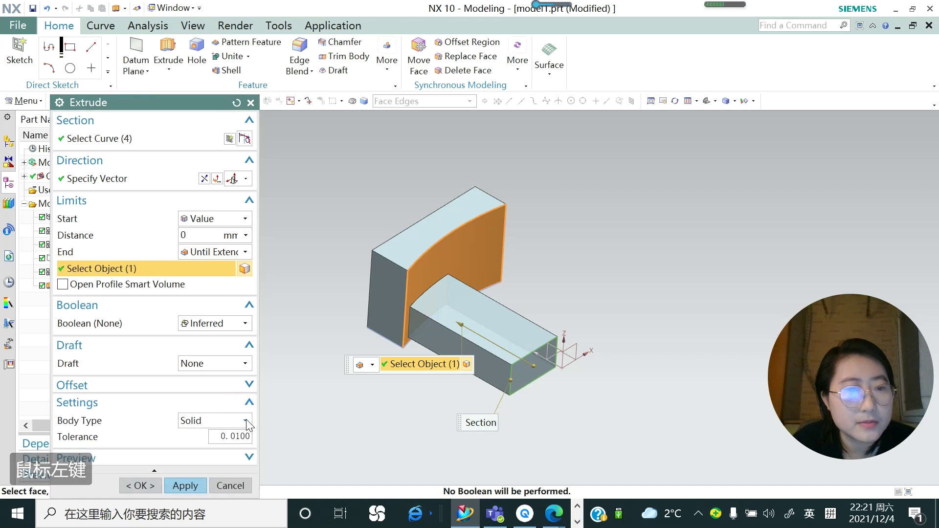
pyautogui.moveTo(163, 102); pyautogui.dragTo(204, 53)
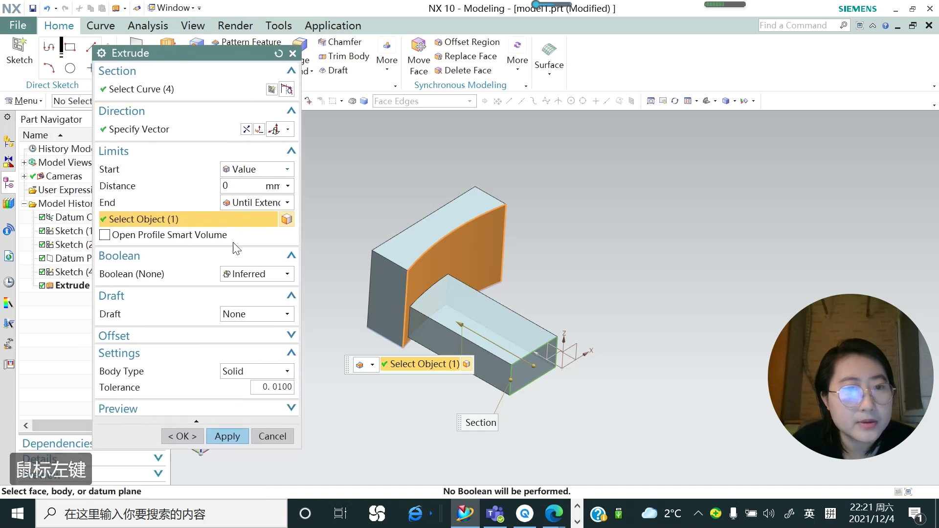
pyautogui.click(288, 372)
pyautogui.click(244, 398)
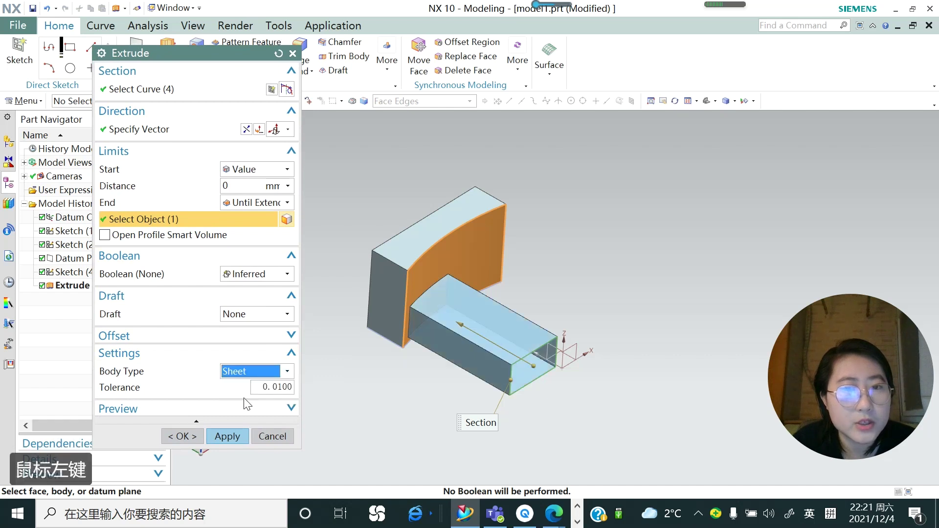
pyautogui.moveTo(449, 378)
pyautogui.mouseDown(button='middle')
pyautogui.moveTo(430, 357)
pyautogui.moveTo(454, 374)
pyautogui.mouseUp(button='middle')
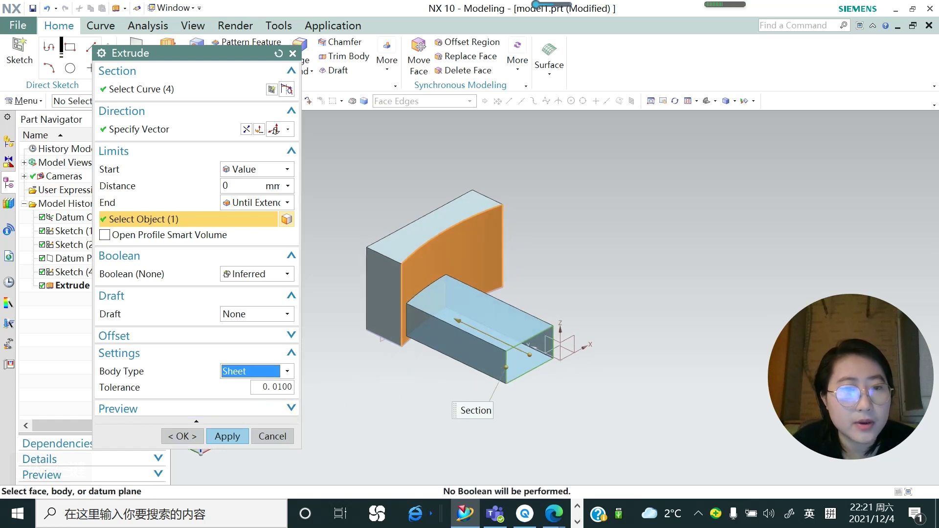
# Step: Turn the extrusion preview off and back on, and create the sheet body
pyautogui.click(290, 408)
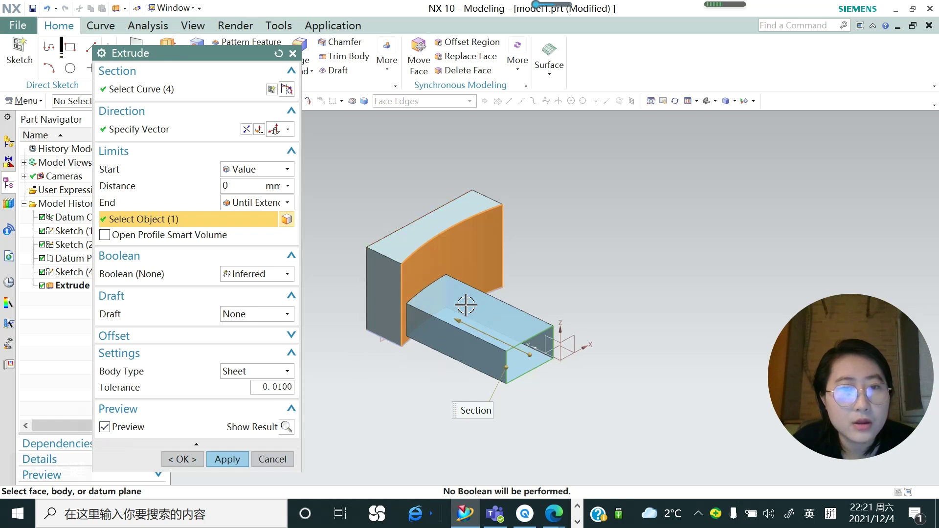
pyautogui.click(228, 461)
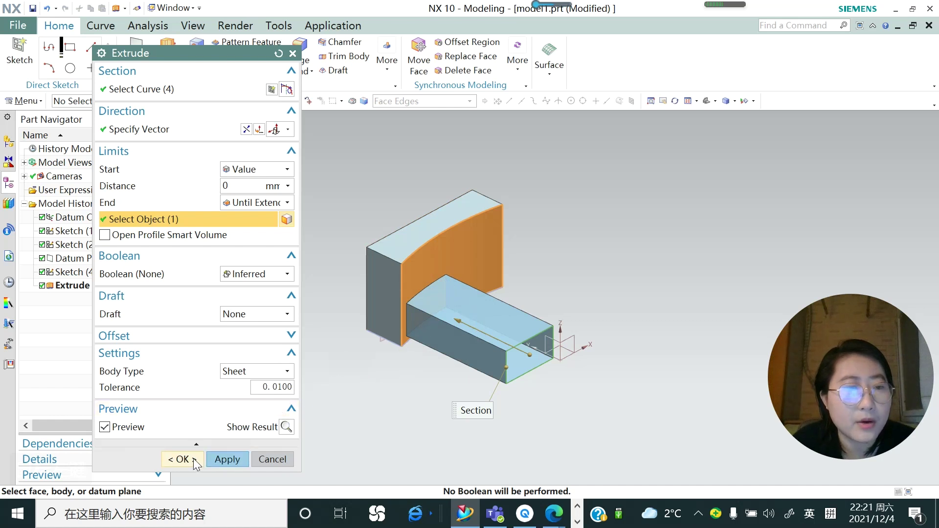
pyautogui.click(106, 428)
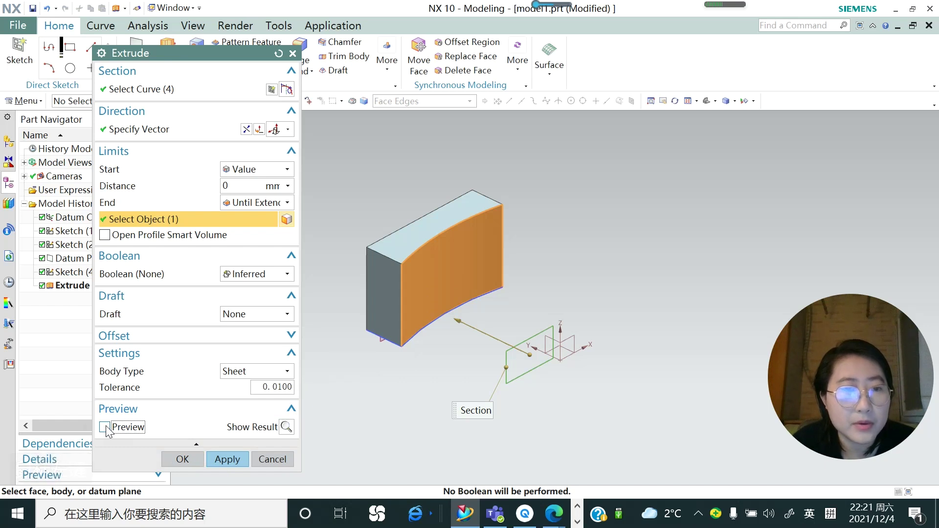
pyautogui.click(225, 462)
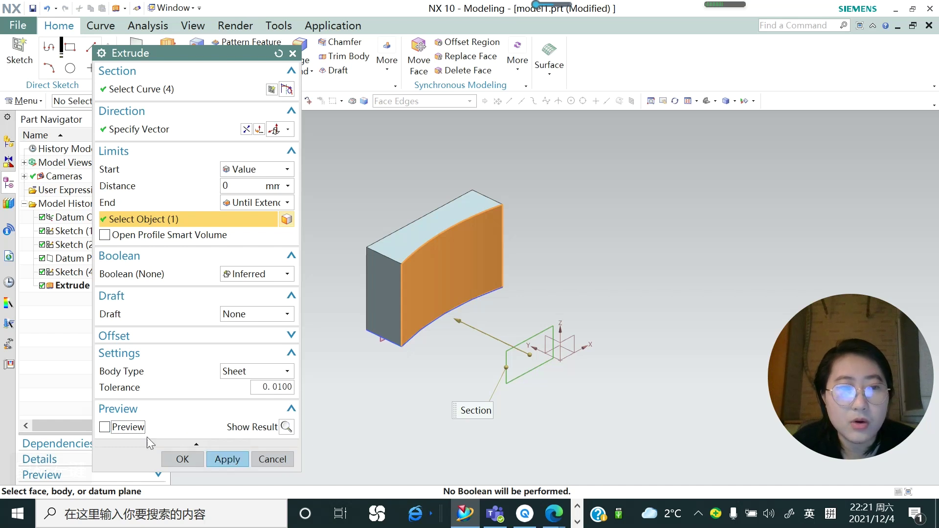
pyautogui.click(107, 428)
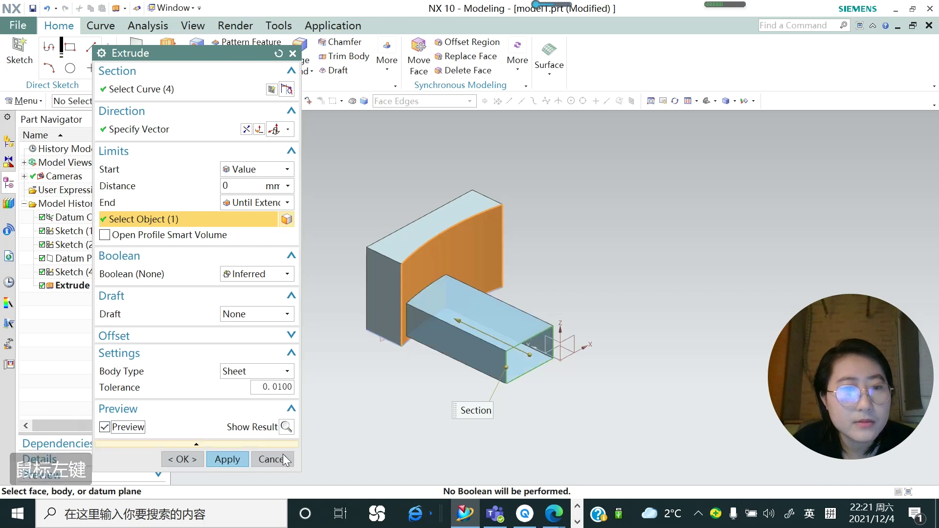
pyautogui.click(239, 460)
pyautogui.click(289, 462)
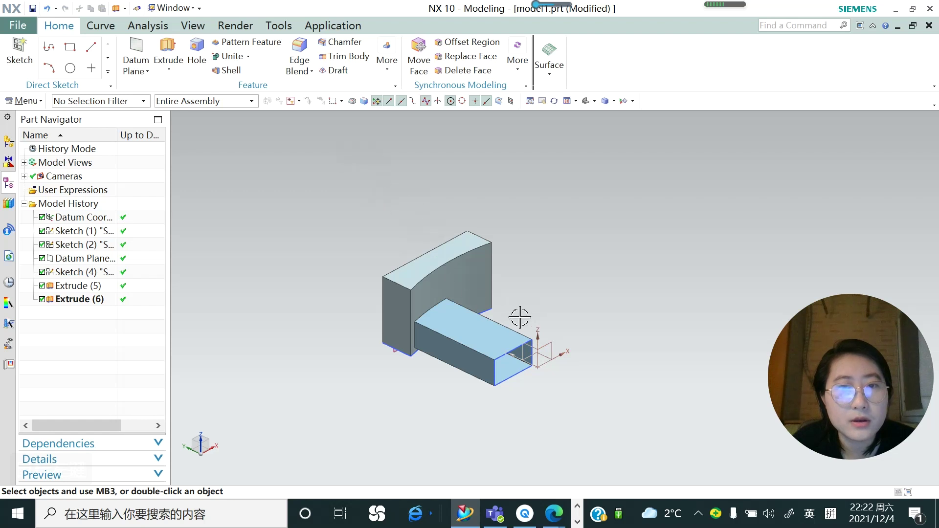
# Step: Create a sketch on the XZ datum plane and draw a rectangle about 1.2 mm wide beside the blocks, on the positive X side
pyautogui.click(20, 53)
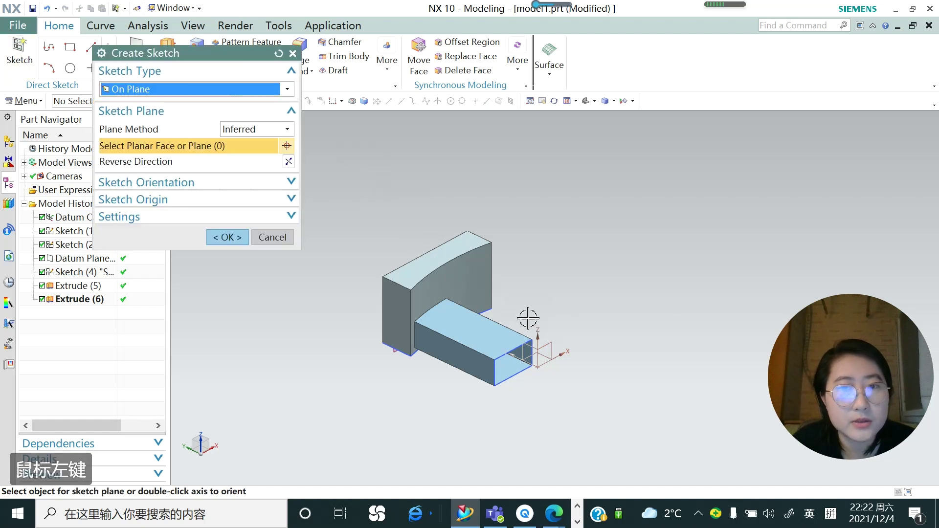
pyautogui.click(228, 238)
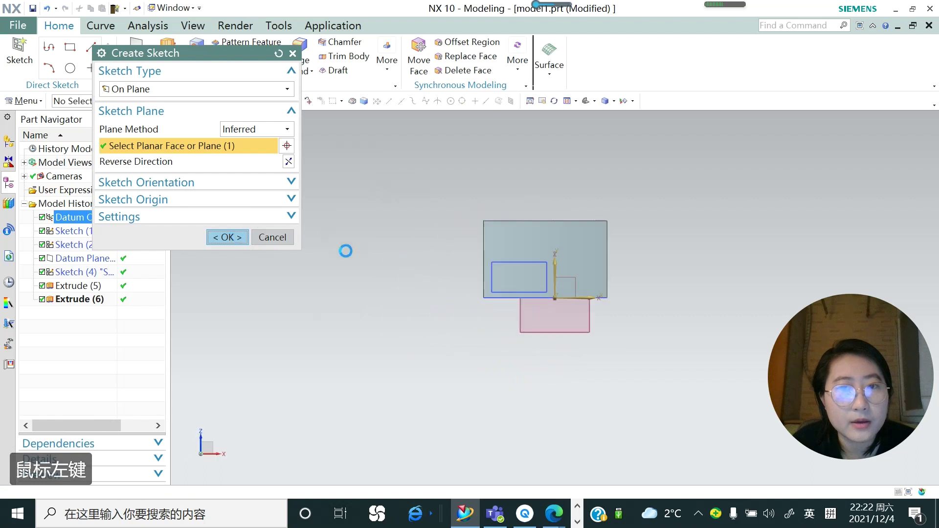
pyautogui.click(106, 53)
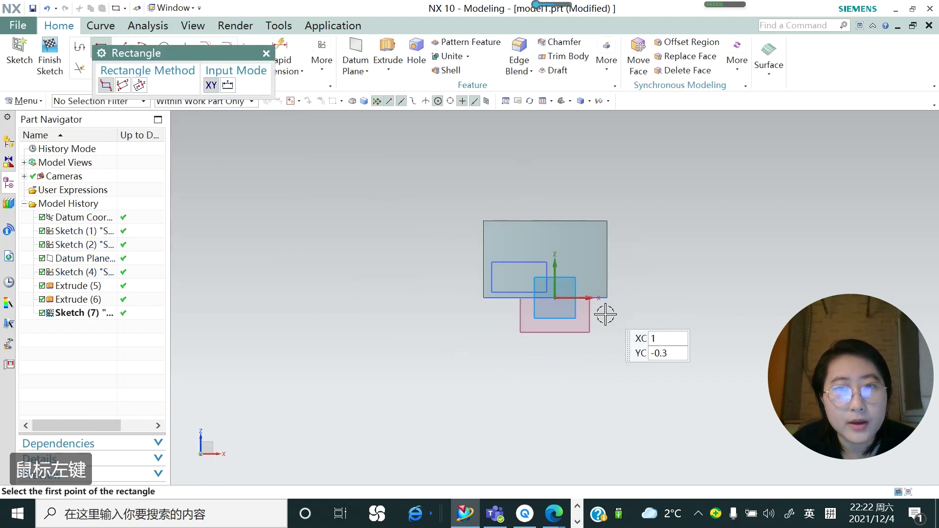
pyautogui.click(620, 323)
pyautogui.click(687, 281)
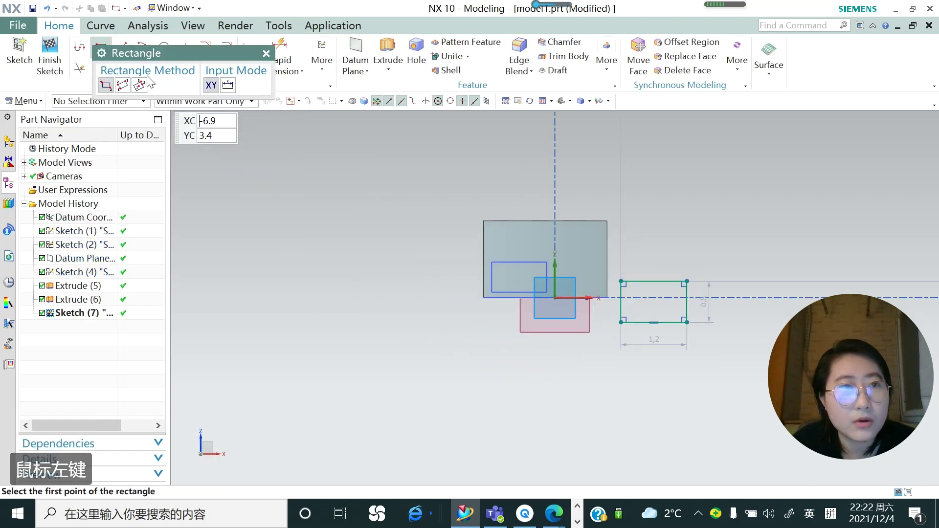
# Step: Quick Trim the new rectangle's side farthest from the origin, leaving an open three-sided profile
pyautogui.click(266, 54)
pyautogui.click(80, 69)
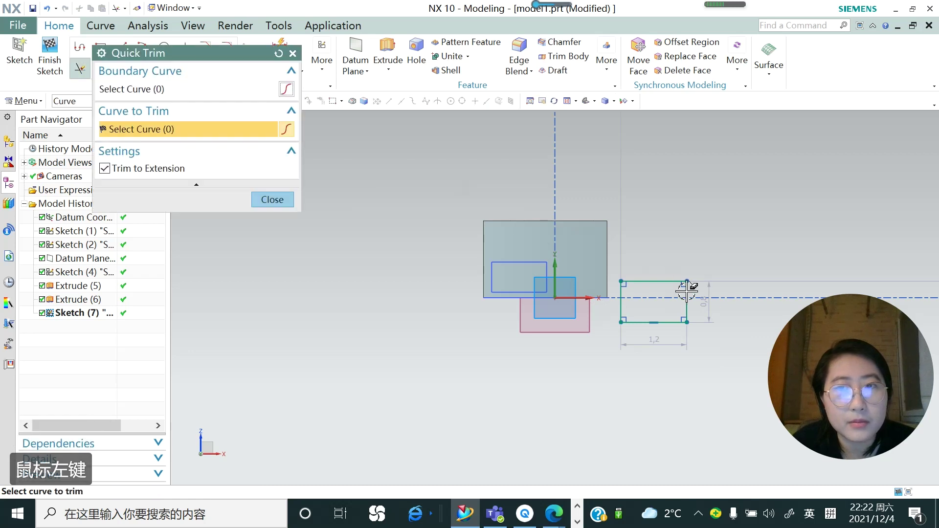
pyautogui.click(272, 200)
pyautogui.moveTo(507, 308); pyautogui.dragTo(571, 340, button='middle')
pyautogui.scroll(-3, 500, 327)
pyautogui.scroll(2, 652, 337)
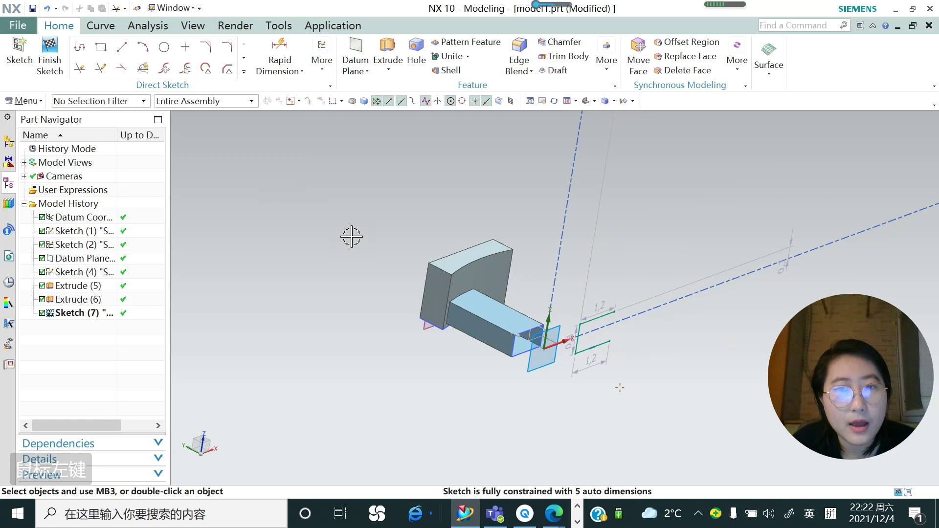
# Step: Start the Extrude command on the open three-sided profile
pyautogui.click(389, 69)
pyautogui.click(395, 89)
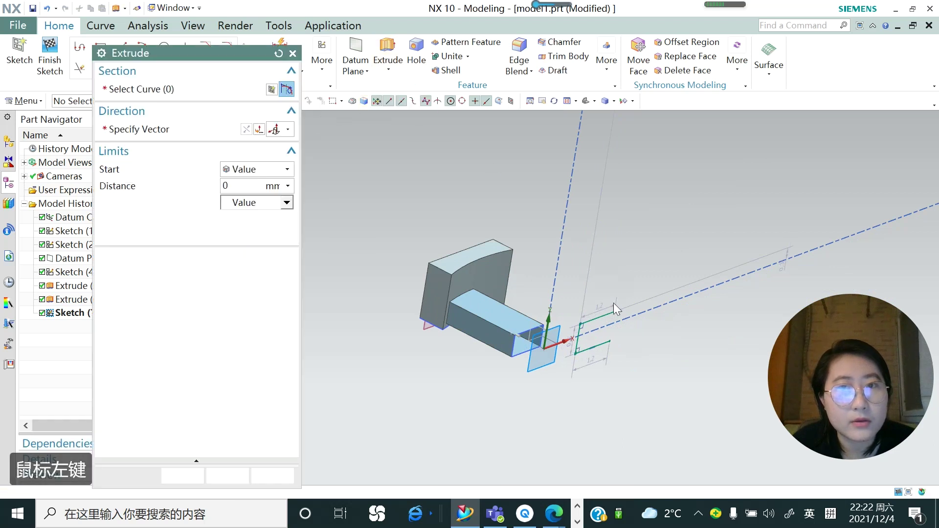
pyautogui.click(618, 314)
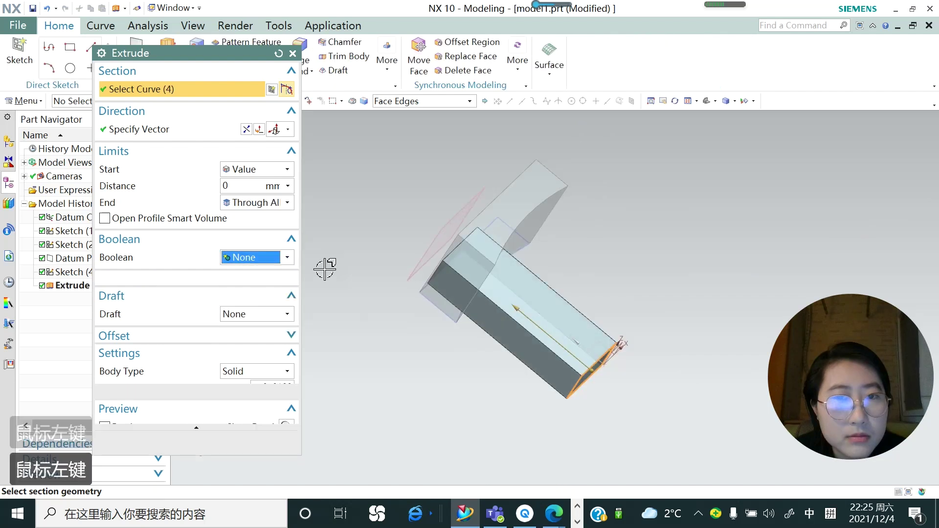
# Step: Cancel the open Through All extrusion after checking its preview
pyautogui.moveTo(325, 268); pyautogui.dragTo(377, 267)
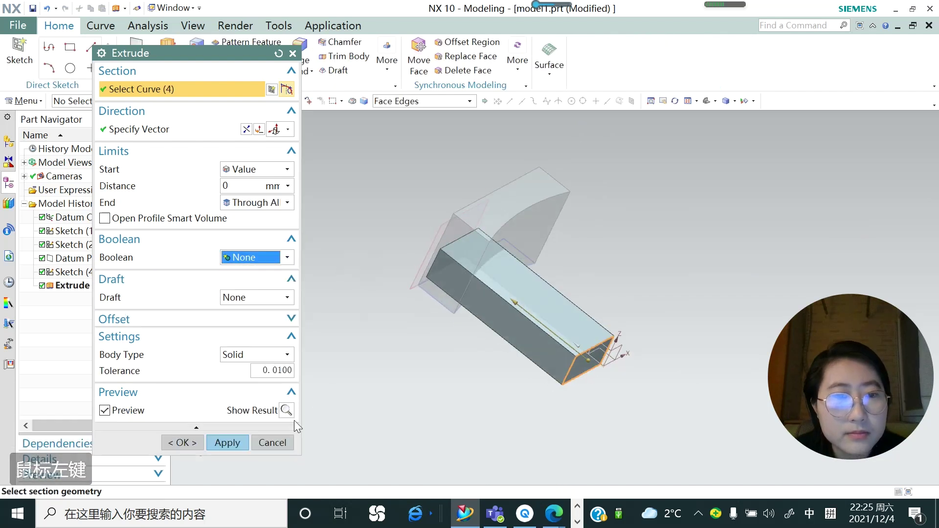
pyautogui.click(272, 443)
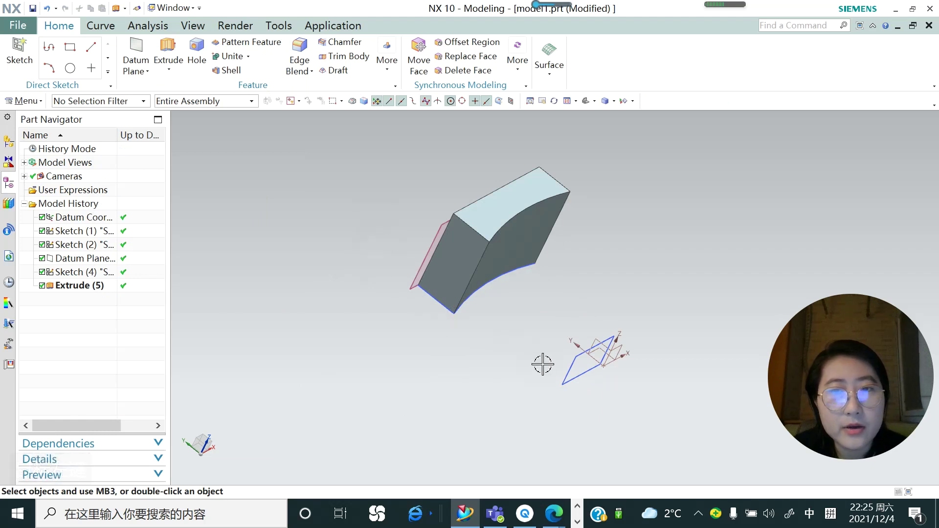
# Step: Extrude the rectangular sketch at the origin in the reversed direction toward the block, with end limit Through All and Boolean None
pyautogui.click(573, 359)
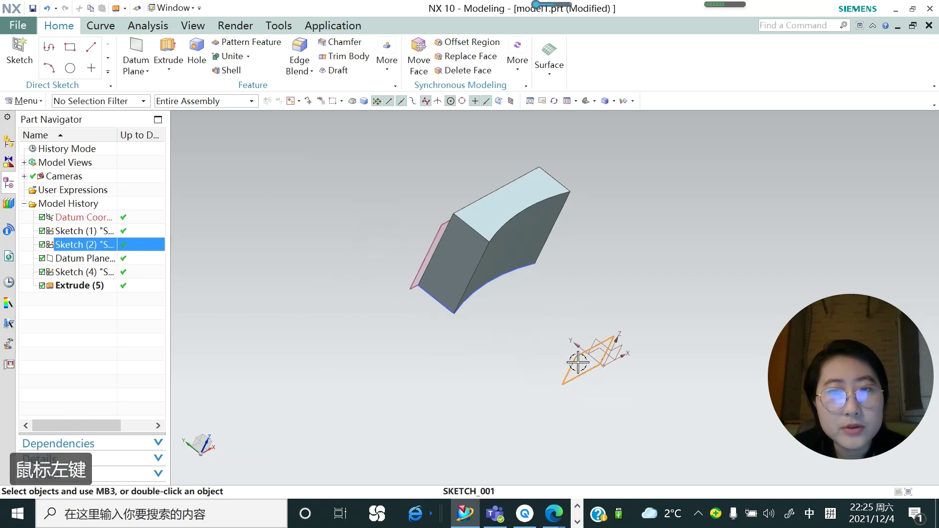
pyautogui.click(169, 71)
pyautogui.click(181, 87)
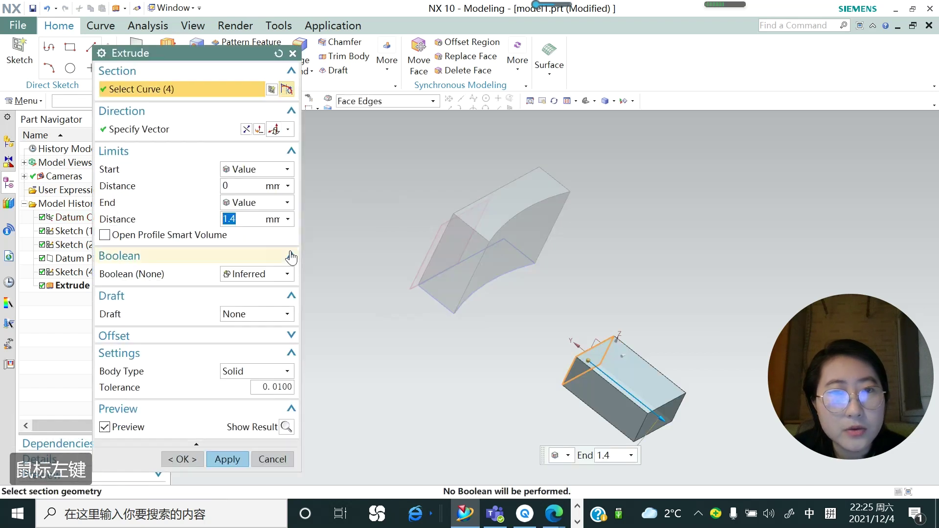
pyautogui.click(247, 129)
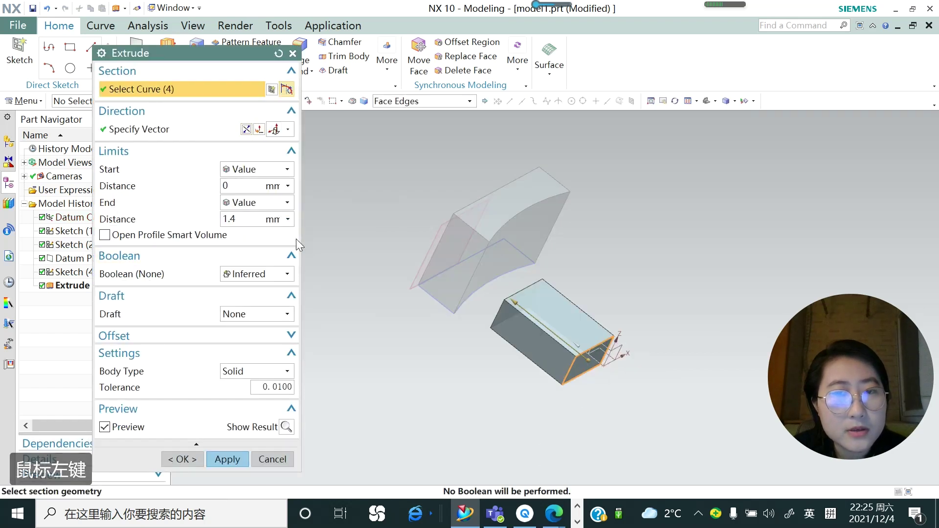
pyautogui.click(289, 203)
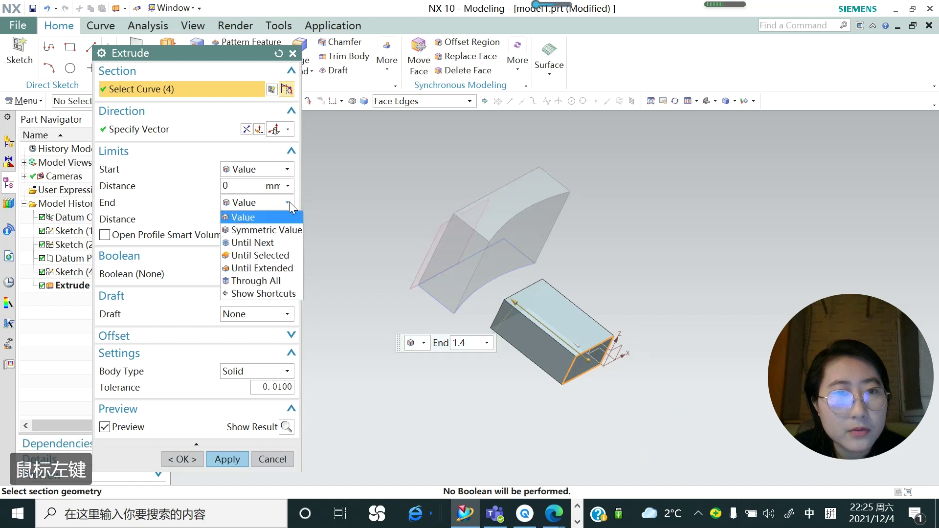
pyautogui.click(268, 282)
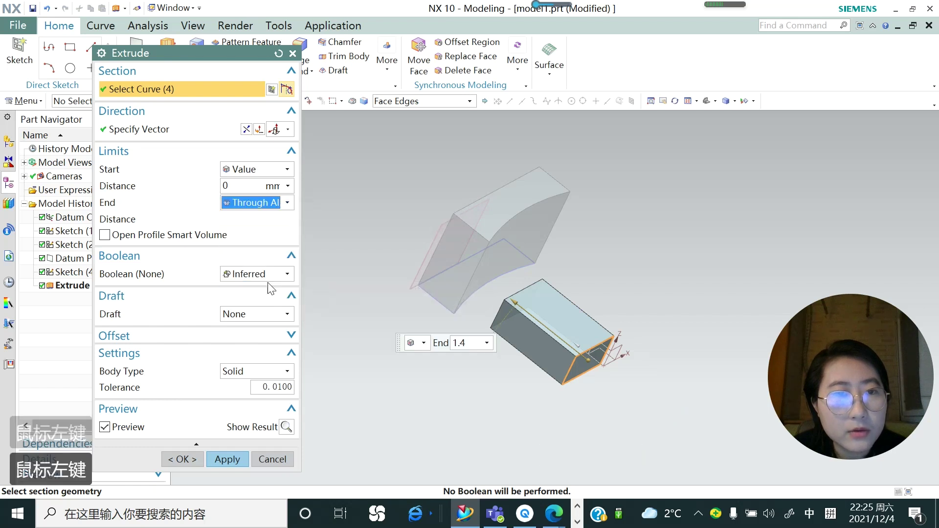
pyautogui.click(287, 260)
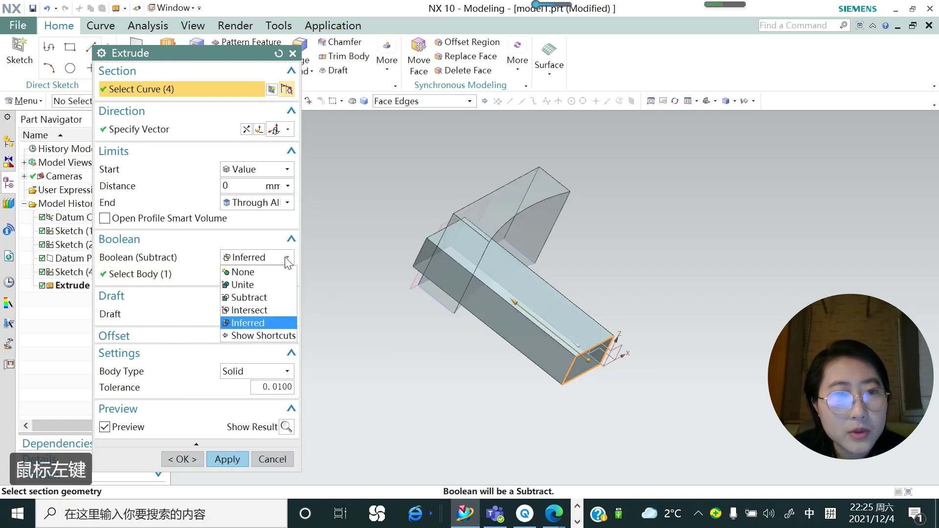
pyautogui.click(253, 272)
pyautogui.moveTo(429, 314); pyautogui.dragTo(469, 316, button='middle')
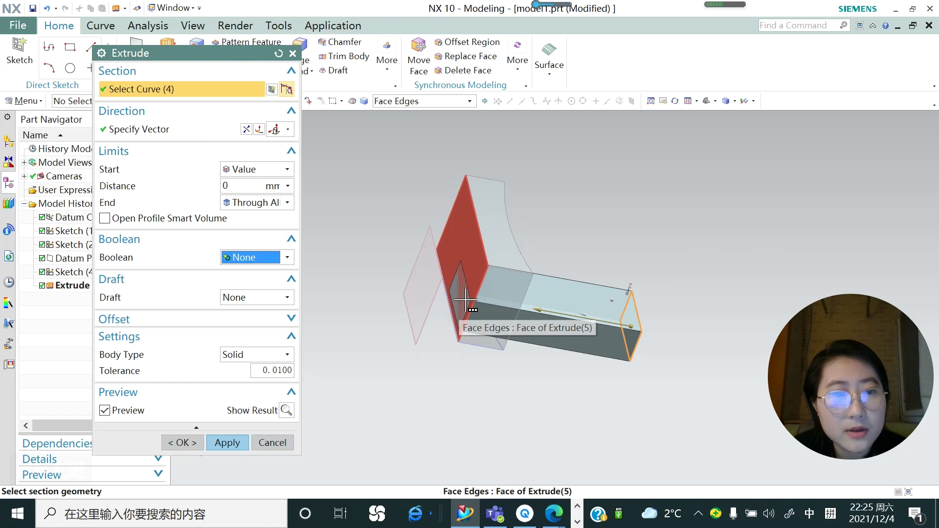
pyautogui.click(233, 445)
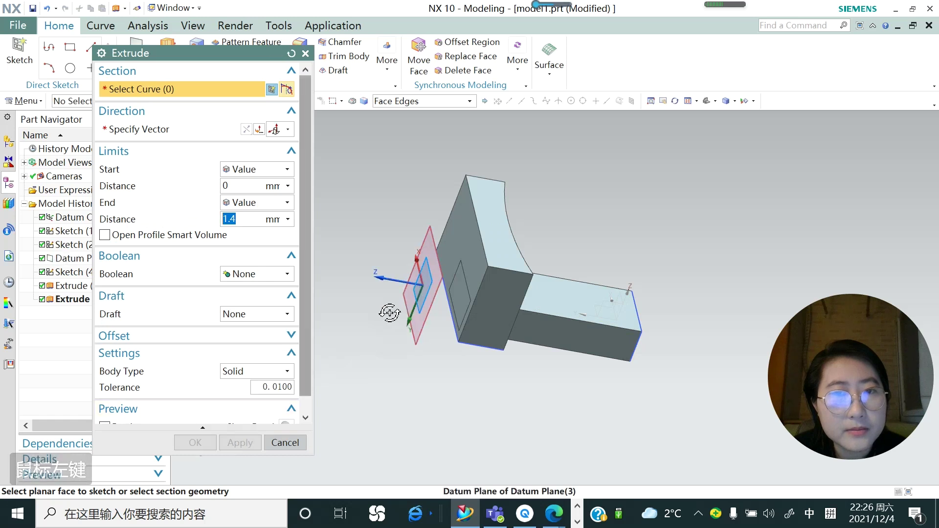
# Step: Undo the Through All extrusion
pyautogui.moveTo(388, 310); pyautogui.dragTo(379, 315, button='middle')
pyautogui.hotkey('ctrl', 'z')
pyautogui.click(169, 69)
pyautogui.click(174, 87)
pyautogui.moveTo(514, 289); pyautogui.dragTo(620, 330, button='middle')
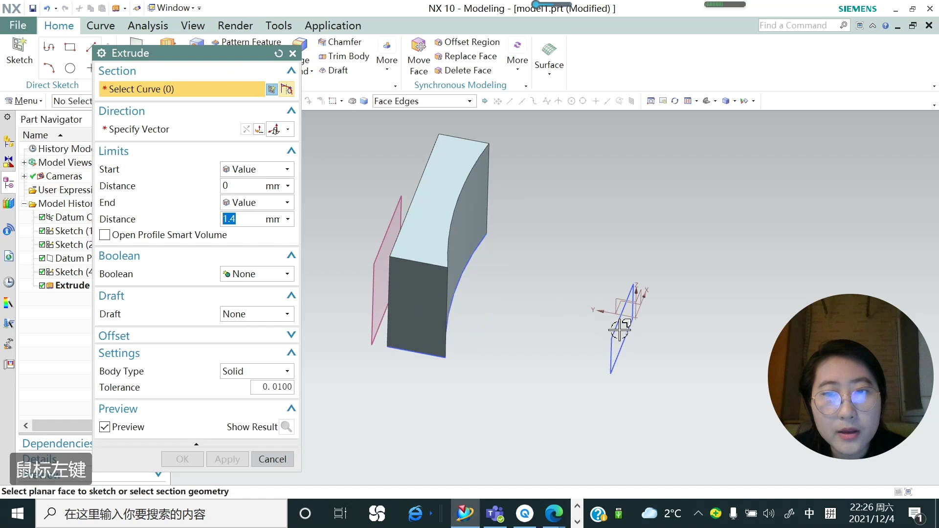
pyautogui.click(273, 459)
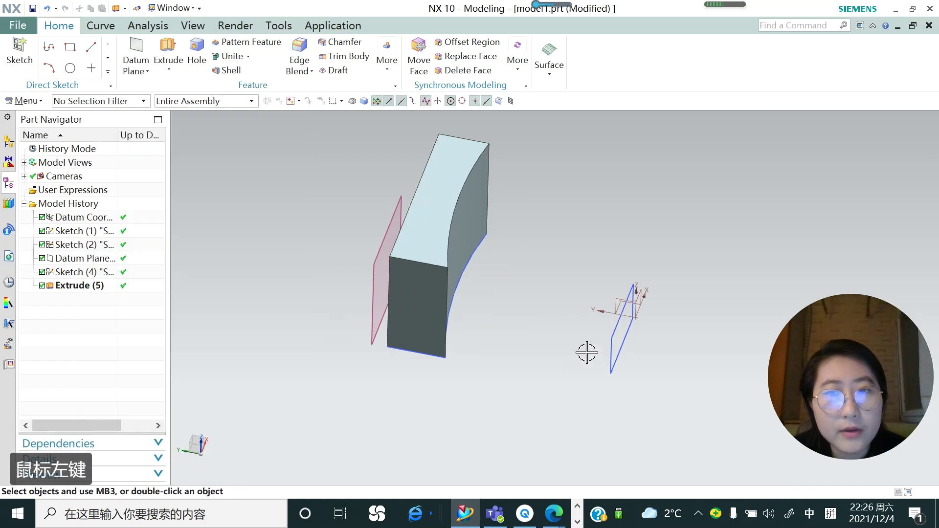
# Step: Start extruding the rectangular sketch at the origin with end limit Until Selected, and reverse the direction toward the curved block
pyautogui.click(615, 331)
pyautogui.click(169, 70)
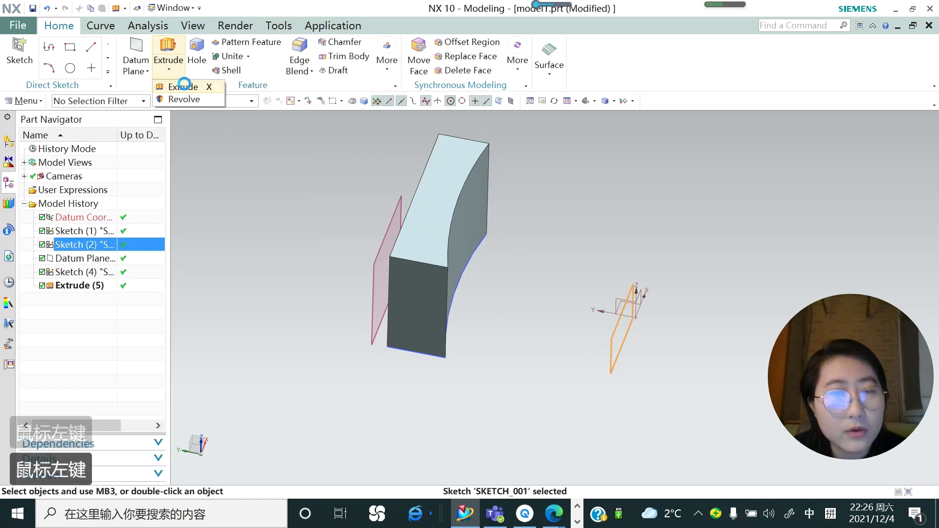
pyautogui.click(173, 86)
pyautogui.click(287, 202)
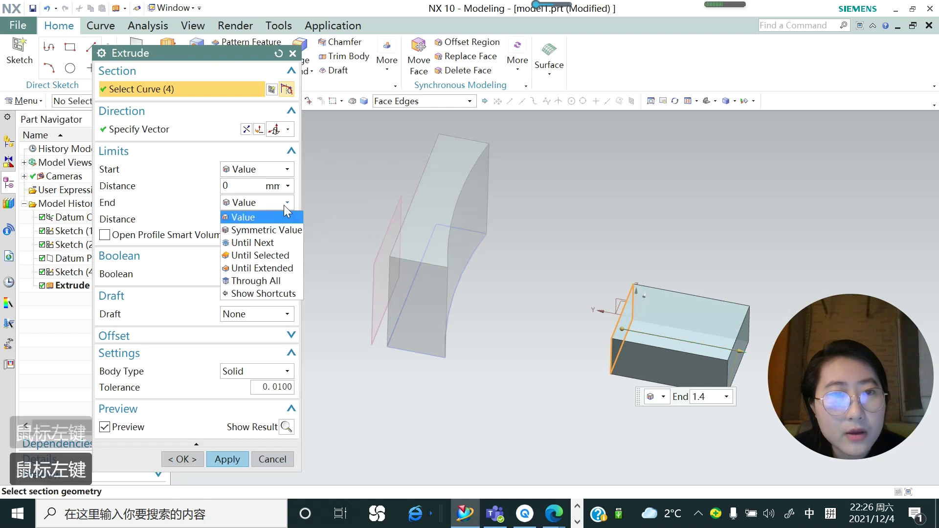
pyautogui.click(268, 254)
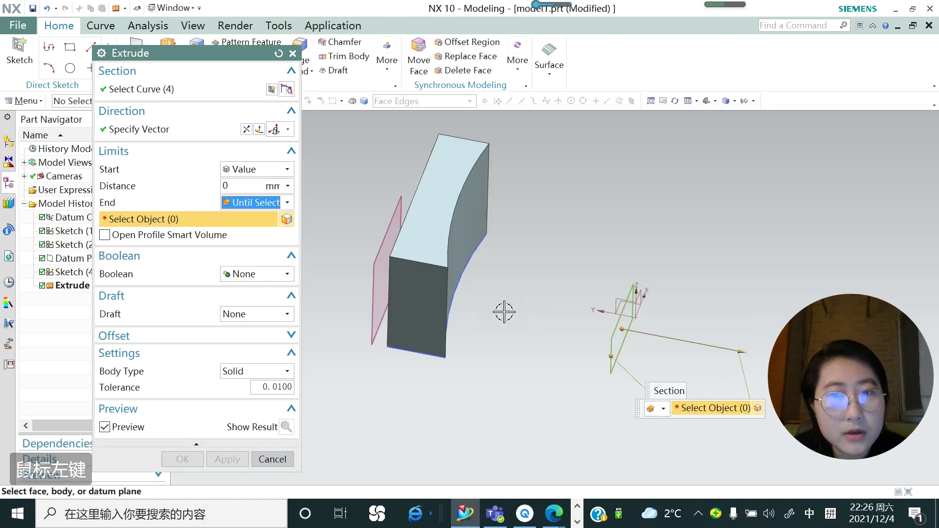
pyautogui.moveTo(504, 312); pyautogui.dragTo(489, 304, button='middle')
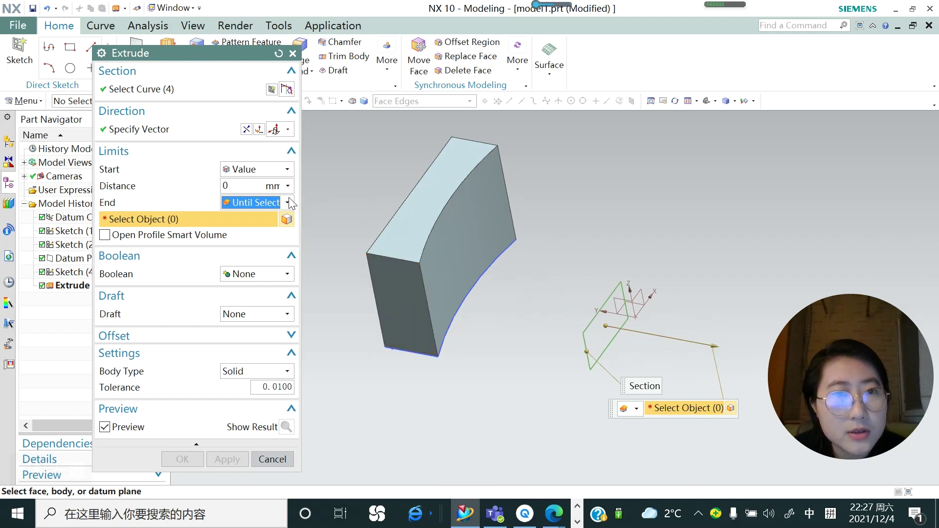
pyautogui.click(247, 131)
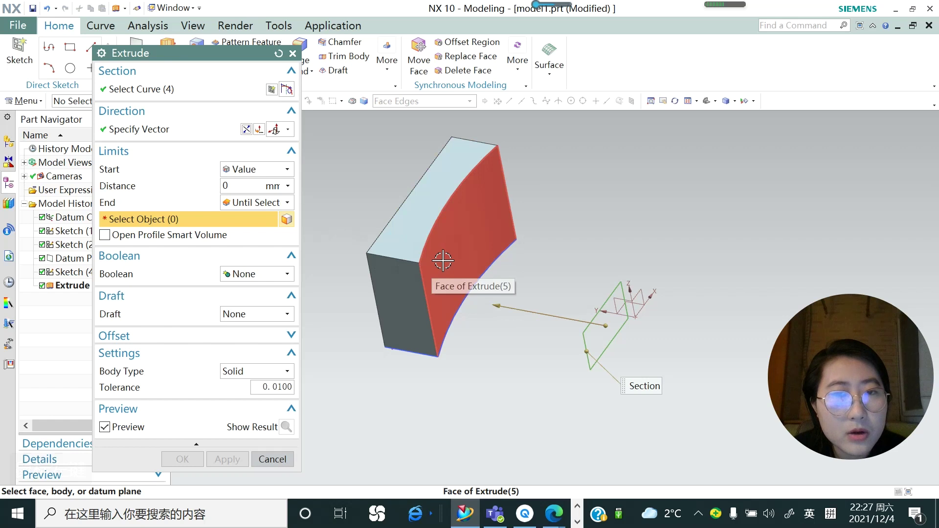
# Step: Choose the block's flat back face, opposite the curved one, as the limiting object and create the extrusion
pyautogui.moveTo(440, 275)
pyautogui.mouseDown(button='middle')
pyautogui.moveTo(482, 283)
pyautogui.moveTo(434, 274)
pyautogui.mouseUp(button='middle')
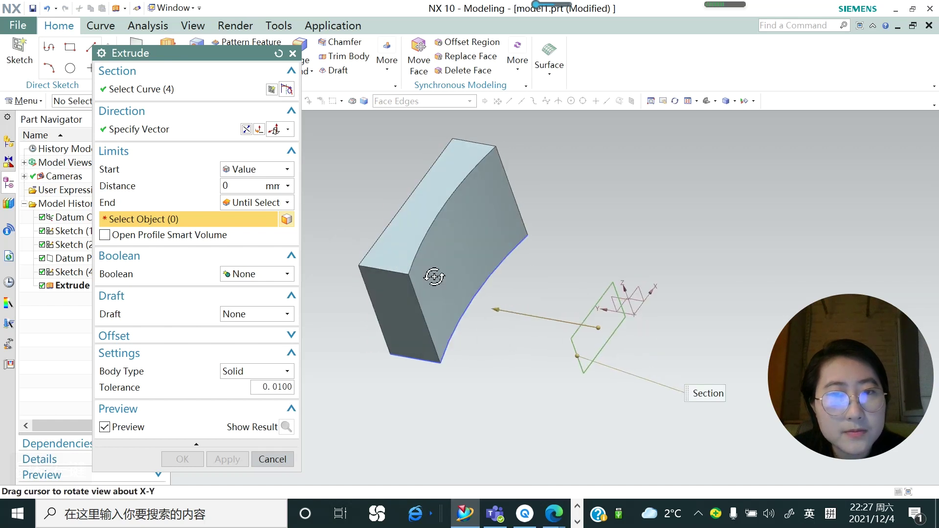
pyautogui.click(449, 245)
pyautogui.moveTo(442, 291); pyautogui.dragTo(453, 313, button='middle')
pyautogui.click(445, 233)
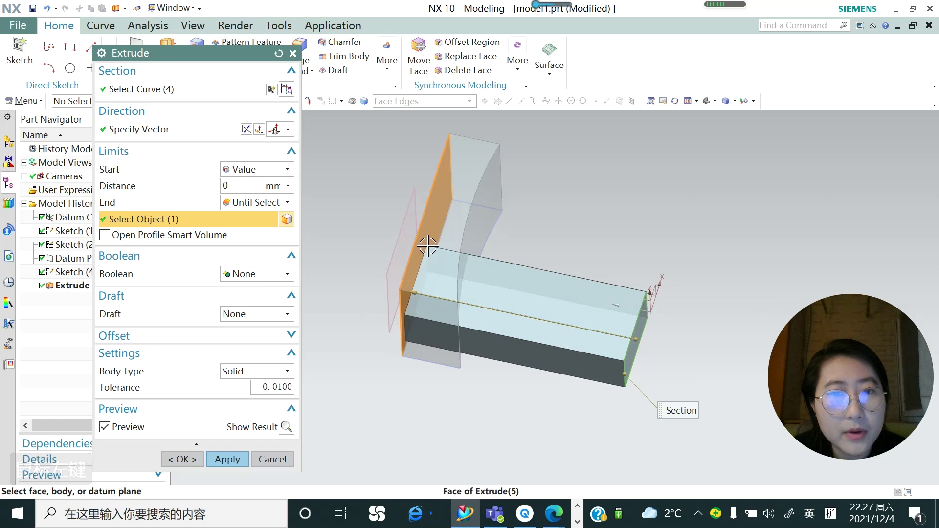
pyautogui.moveTo(409, 283); pyautogui.dragTo(433, 332, button='middle')
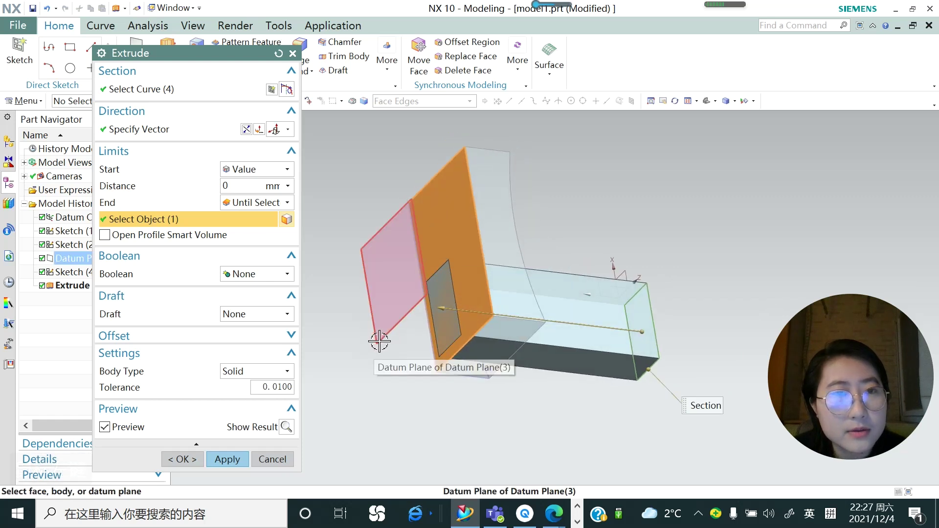
pyautogui.click(230, 460)
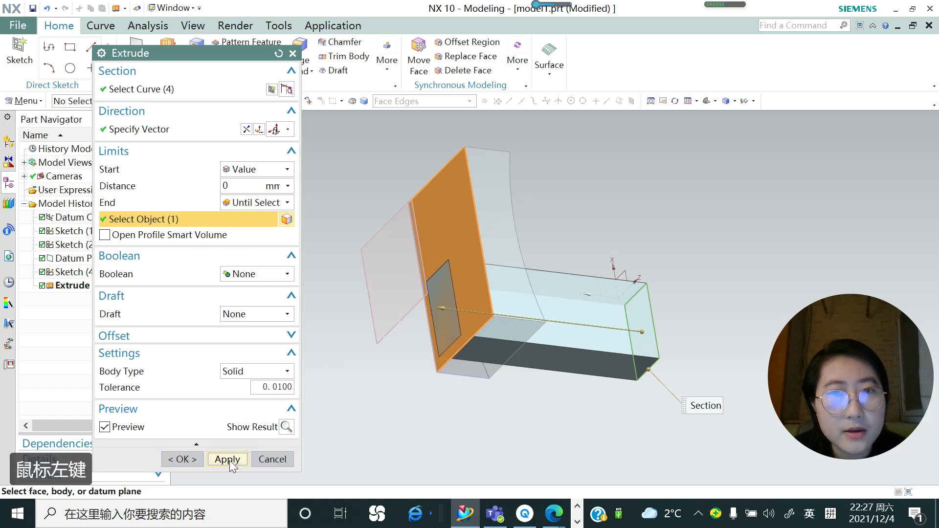
pyautogui.click(578, 522)
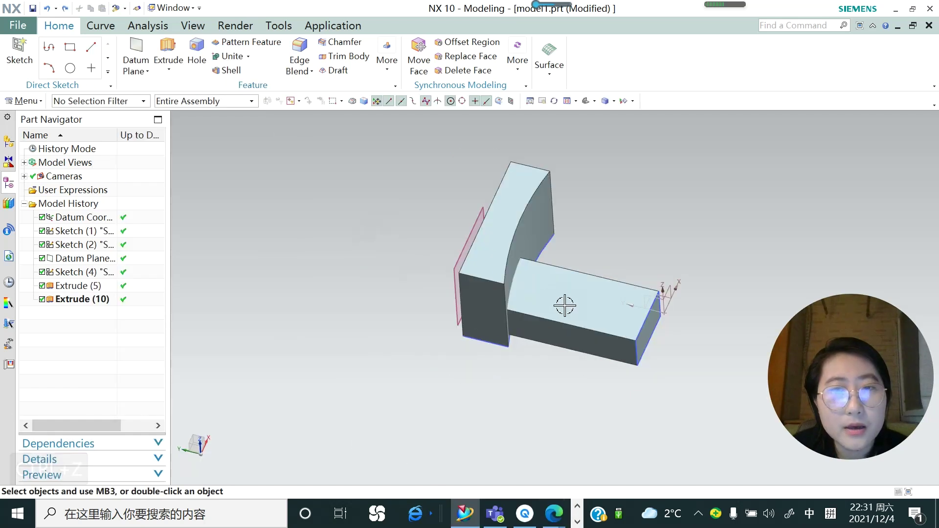
# Step: Reopen the new extrusion for editing and set its end limit to Until Next
pyautogui.doubleClick(562, 304)
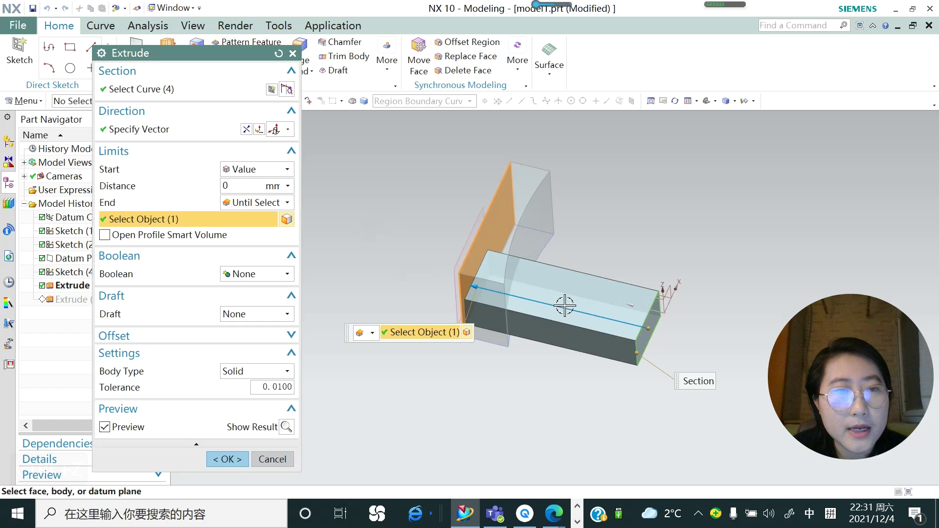
pyautogui.click(288, 203)
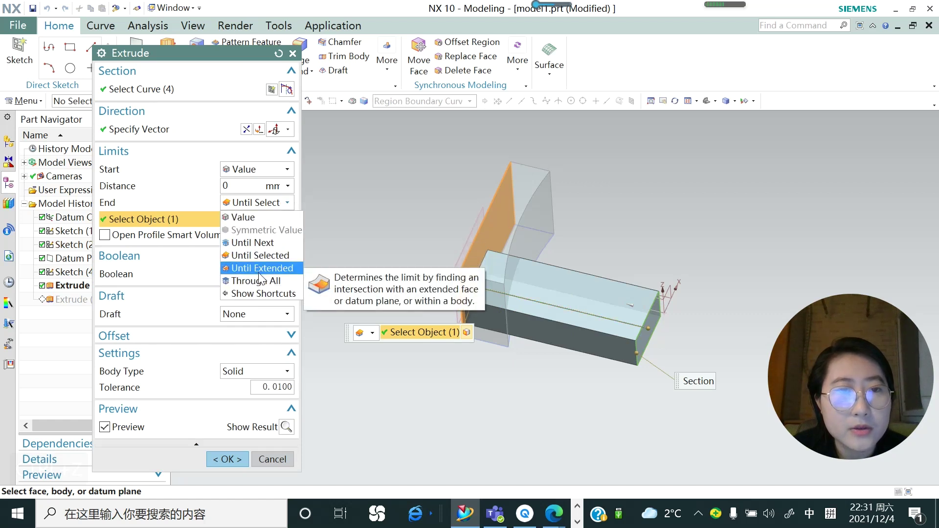
pyautogui.click(252, 243)
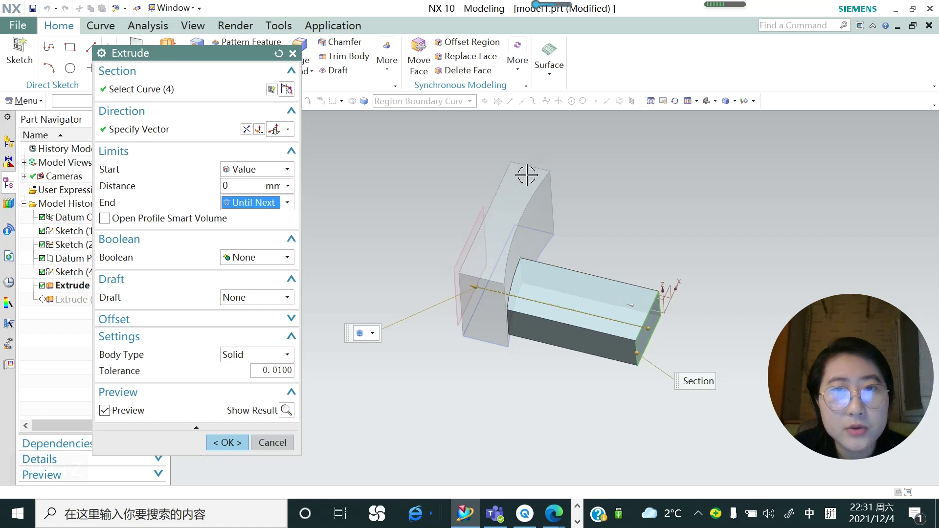
# Step: Set the end limit to Until Extended, trying the block's curved face, its flat back face and the datum plane as limiting objects
pyautogui.click(287, 203)
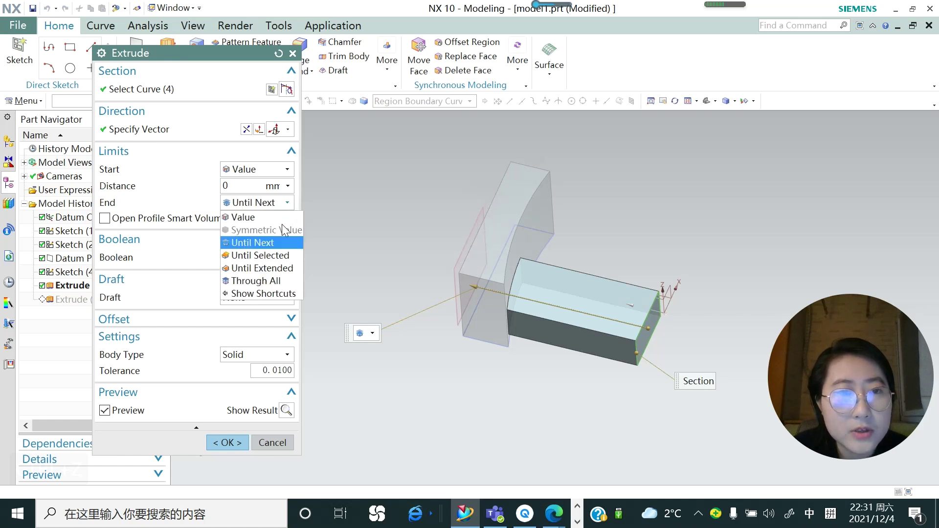
pyautogui.click(272, 268)
pyautogui.click(538, 233)
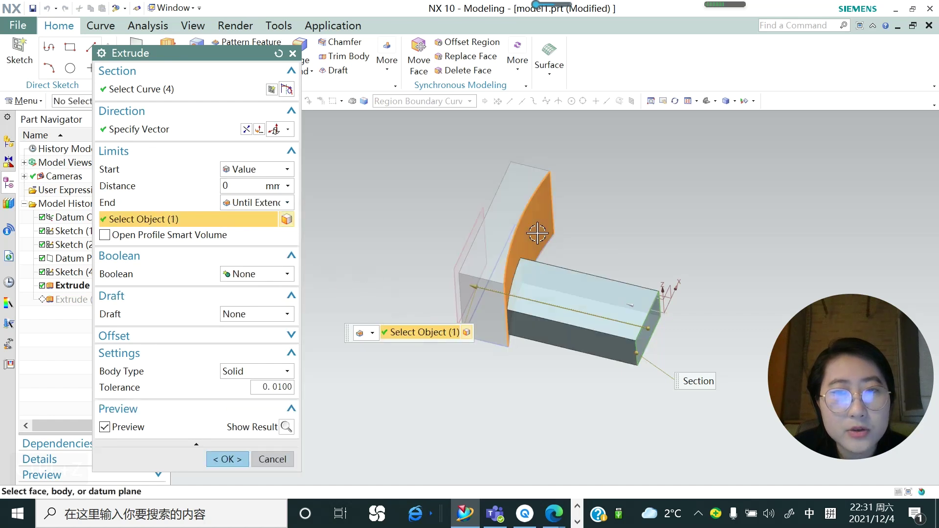
pyautogui.moveTo(482, 310); pyautogui.dragTo(499, 210, button='middle')
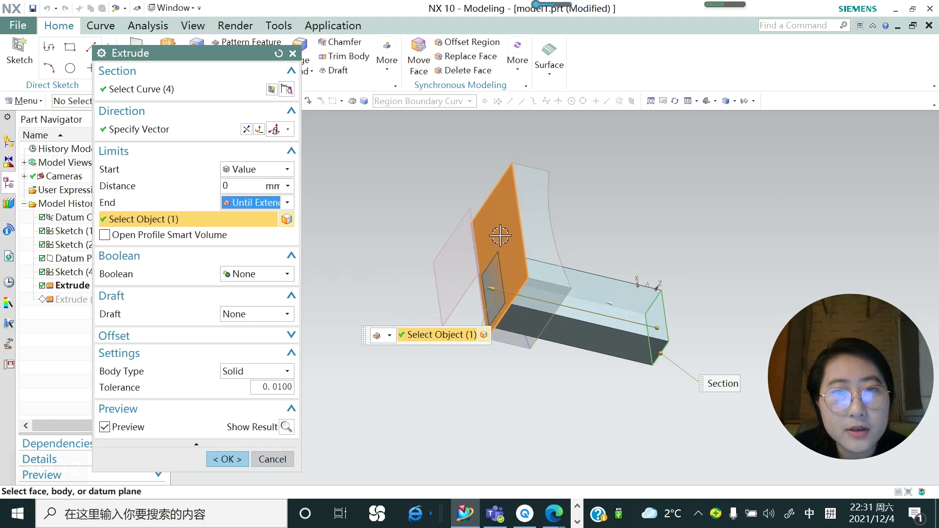
pyautogui.moveTo(476, 288); pyautogui.dragTo(457, 285, button='middle')
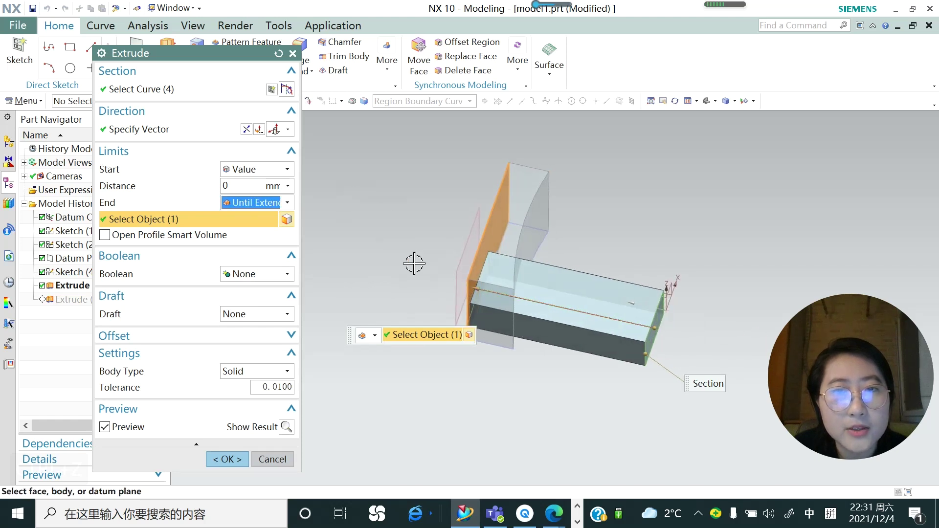
pyautogui.click(459, 260)
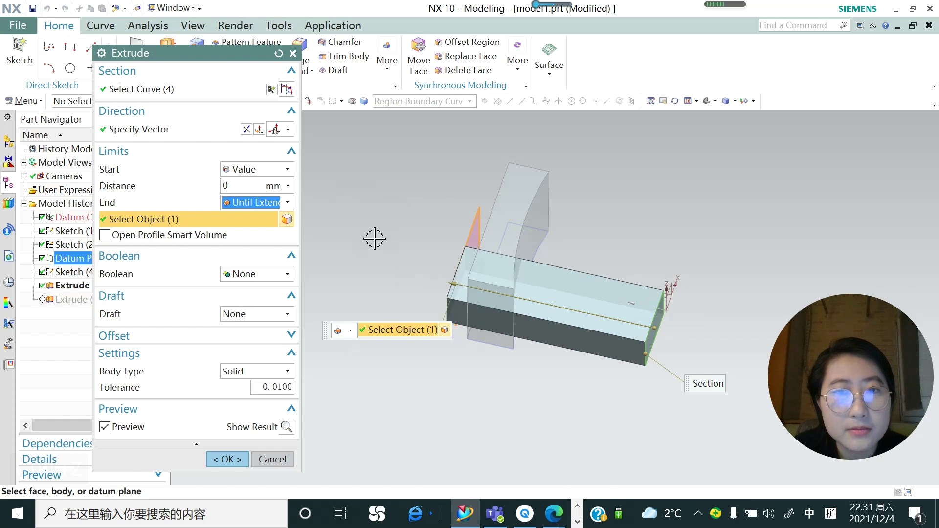
# Step: Set the end limit to Until Selected, try the block's faces, then choose the datum plane behind the block and confirm the edit
pyautogui.click(288, 203)
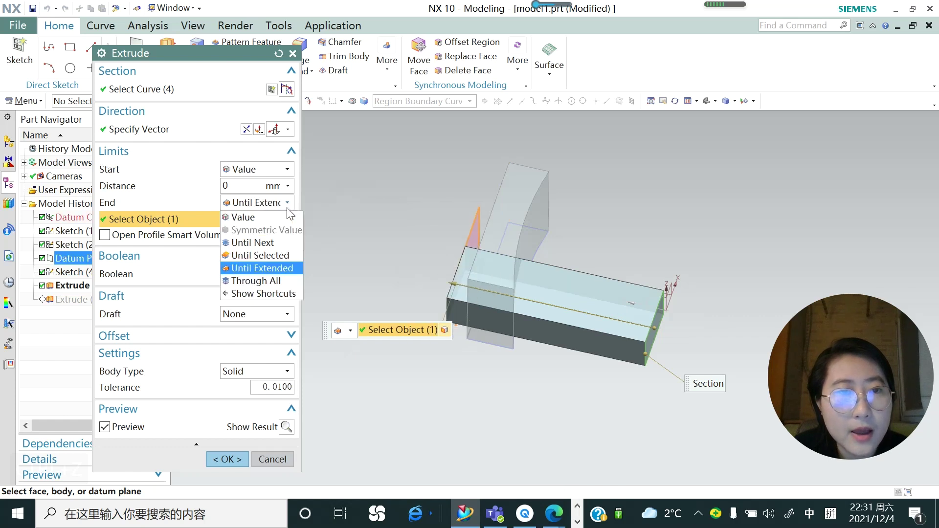
pyautogui.click(272, 256)
pyautogui.moveTo(506, 240)
pyautogui.mouseDown(button='middle')
pyautogui.moveTo(490, 196)
pyautogui.moveTo(518, 235)
pyautogui.mouseUp(button='middle')
pyautogui.click(504, 249)
pyautogui.moveTo(505, 269); pyautogui.dragTo(488, 227, button='middle')
pyautogui.click(489, 227)
pyautogui.click(463, 251)
pyautogui.moveTo(459, 277); pyautogui.dragTo(458, 280, button='middle')
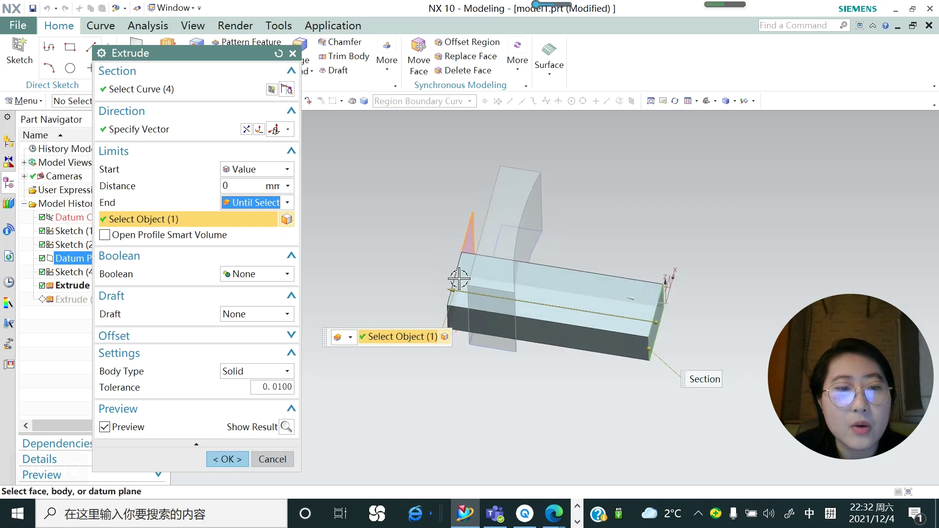
pyautogui.click(235, 458)
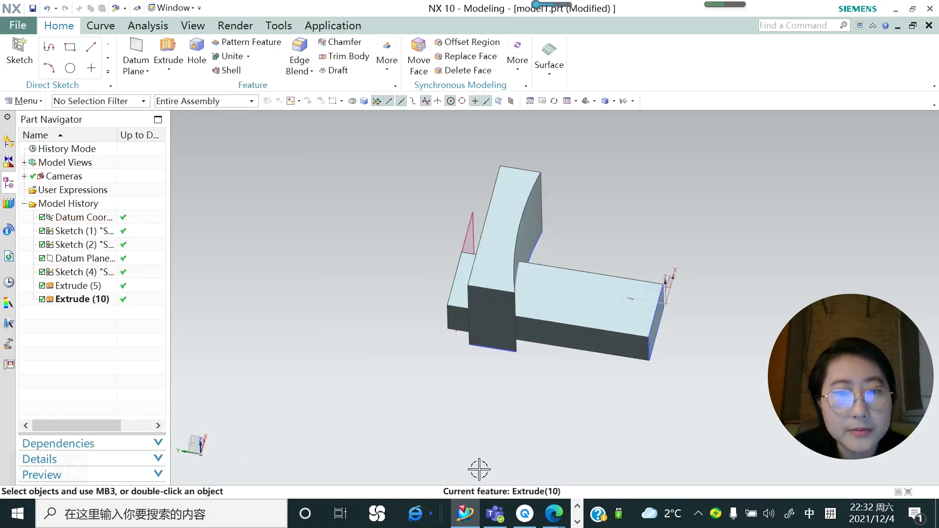